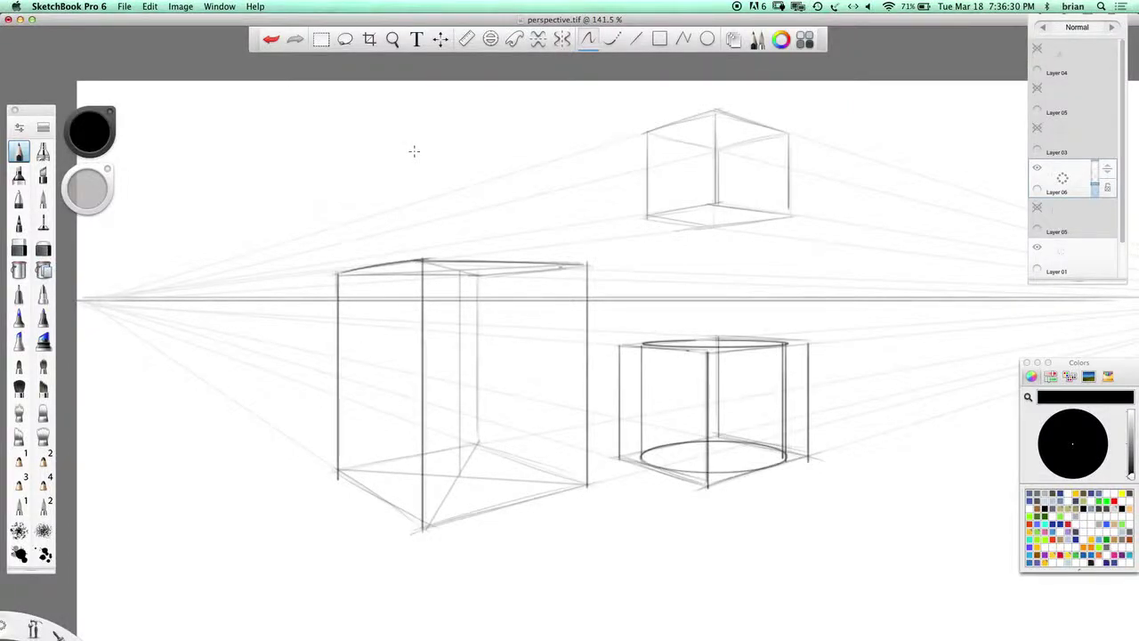
# Zoom in on the perspective boxes to 188.1% and pick red as the brush colour
pyautogui.press('space')
pyautogui.moveTo(546, 368); pyautogui.dragTo(671, 437)
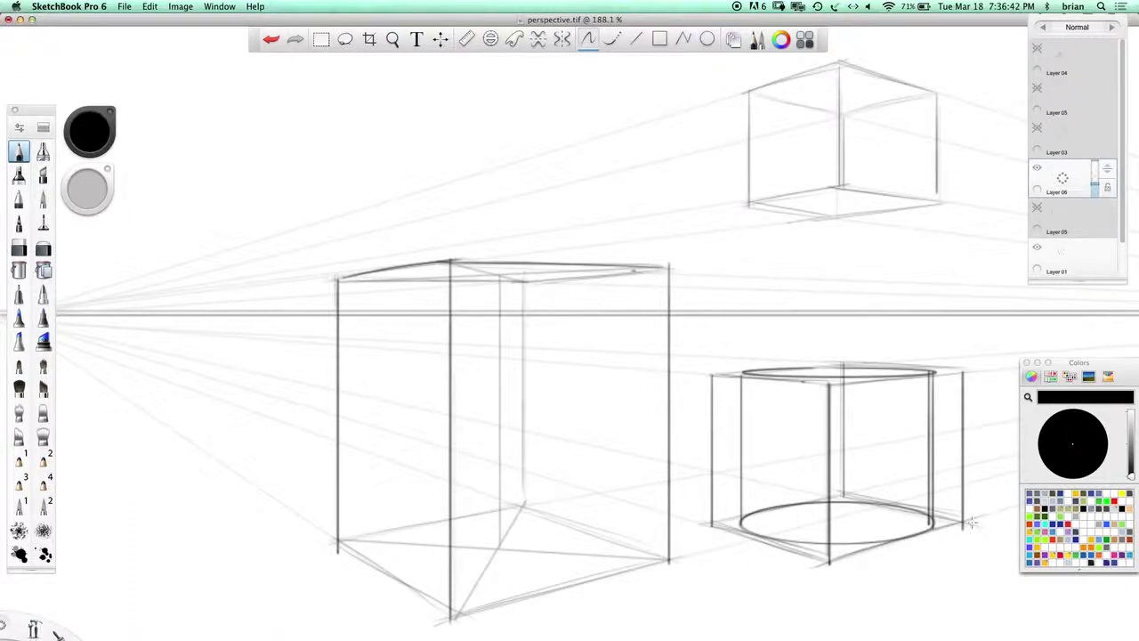
pyautogui.click(1064, 530)
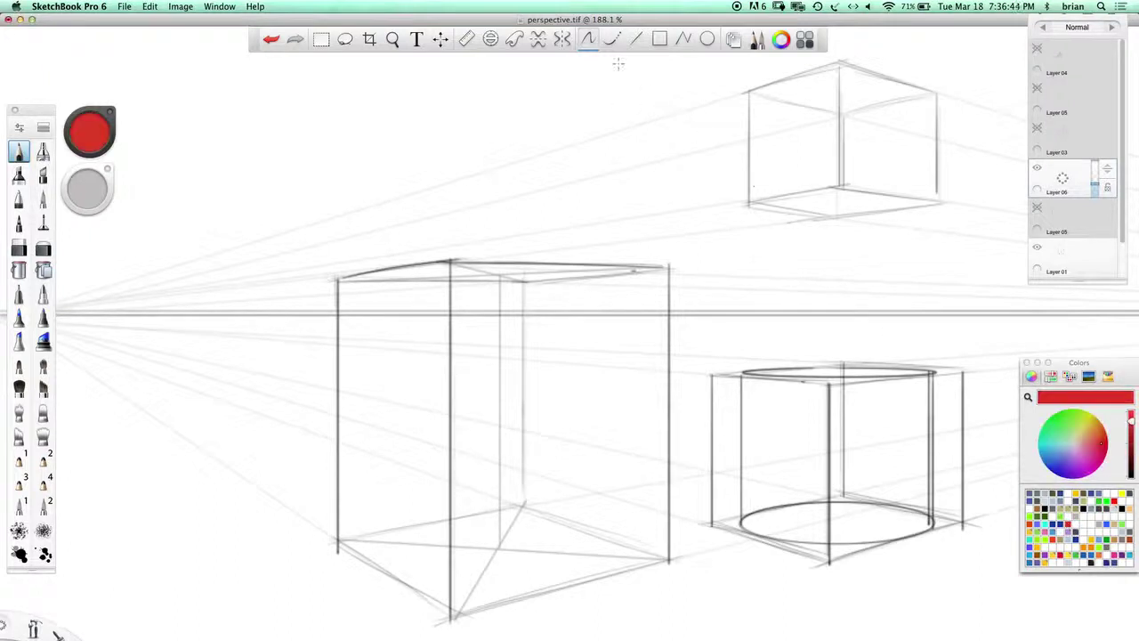
# Draw straight red diagonals on the left box's top and bottom faces and a vertical centre line
pyautogui.click(635, 39)
pyautogui.moveTo(451, 267); pyautogui.dragTo(340, 279)
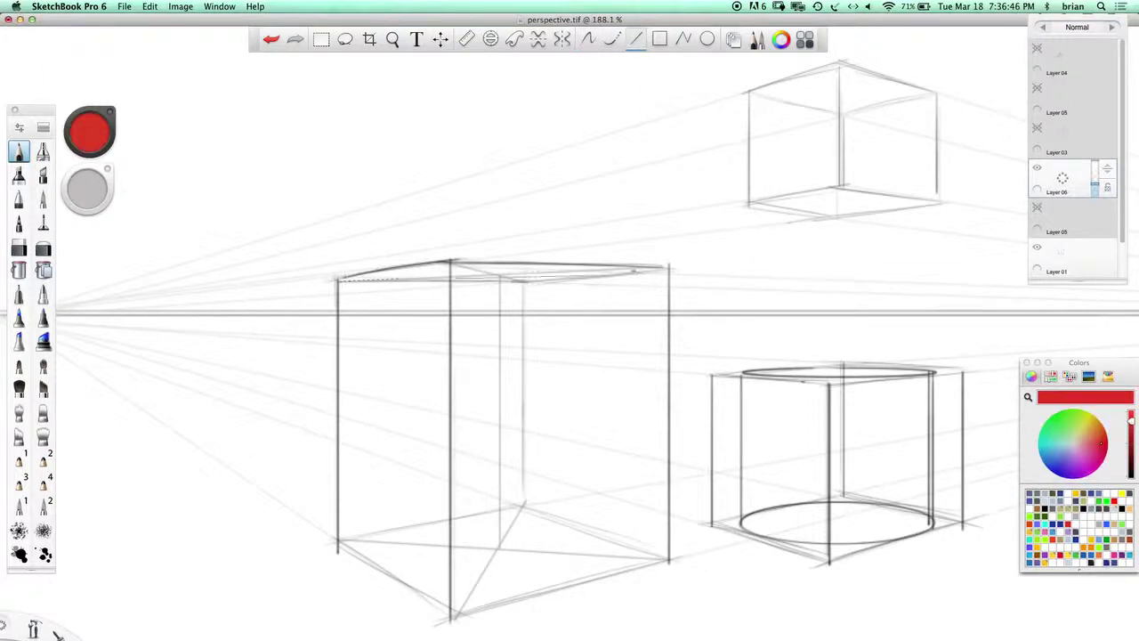
pyautogui.moveTo(667, 265)
pyautogui.mouseDown()
pyautogui.moveTo(449, 260)
pyautogui.moveTo(525, 282)
pyautogui.mouseUp()
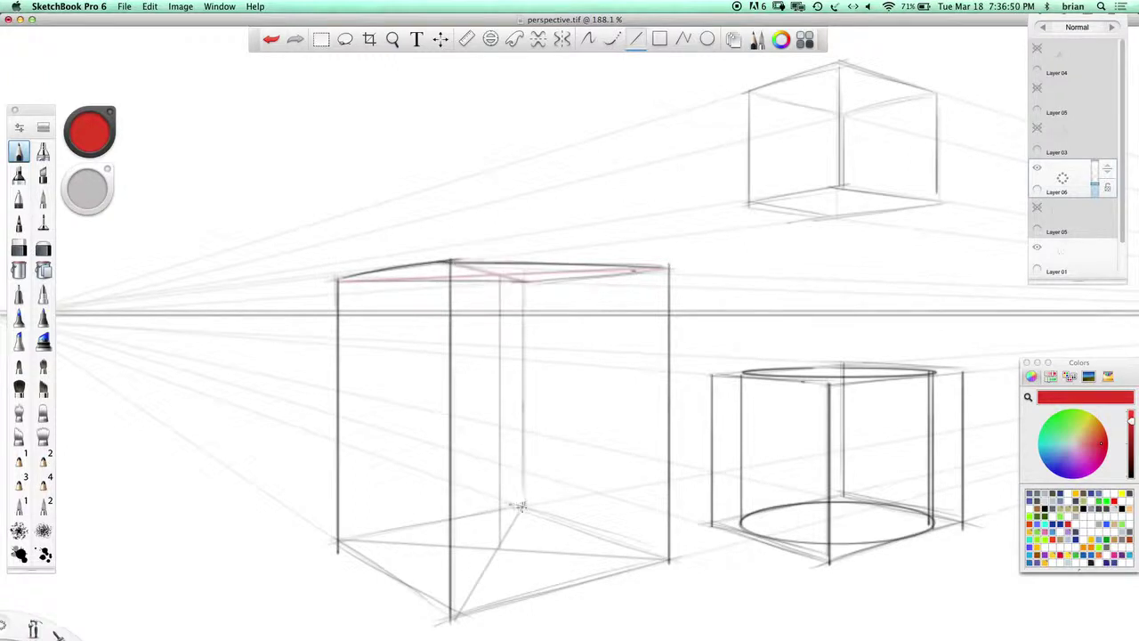
pyautogui.moveTo(522, 506); pyautogui.dragTo(451, 614)
pyautogui.moveTo(335, 545)
pyautogui.mouseDown()
pyautogui.moveTo(657, 560)
pyautogui.moveTo(645, 553)
pyautogui.mouseUp()
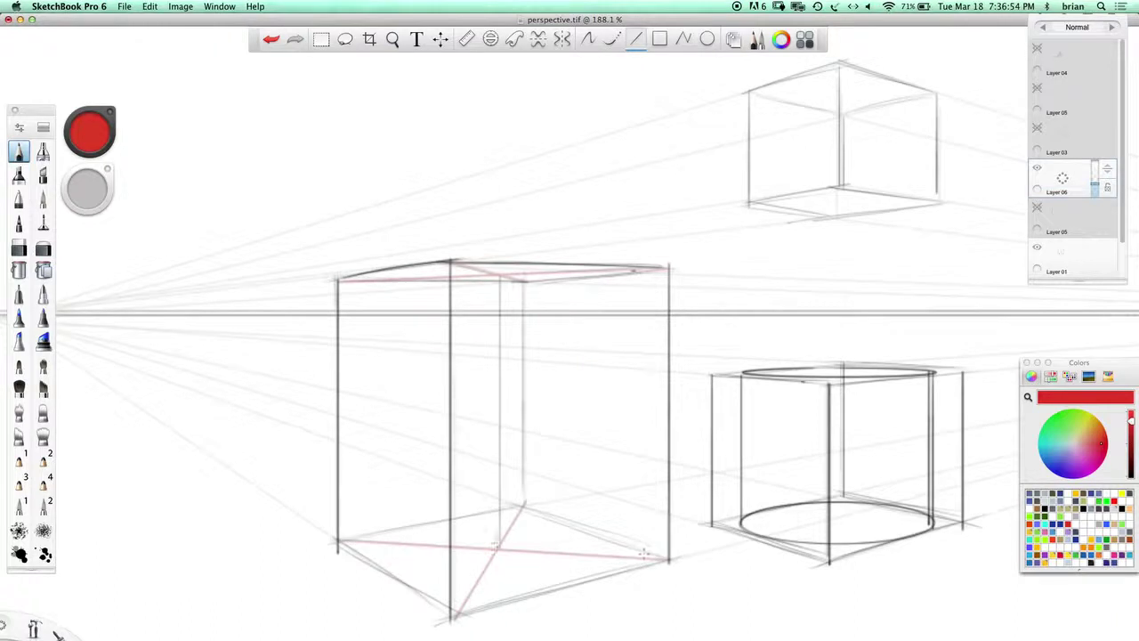
pyautogui.moveTo(496, 549); pyautogui.dragTo(497, 278)
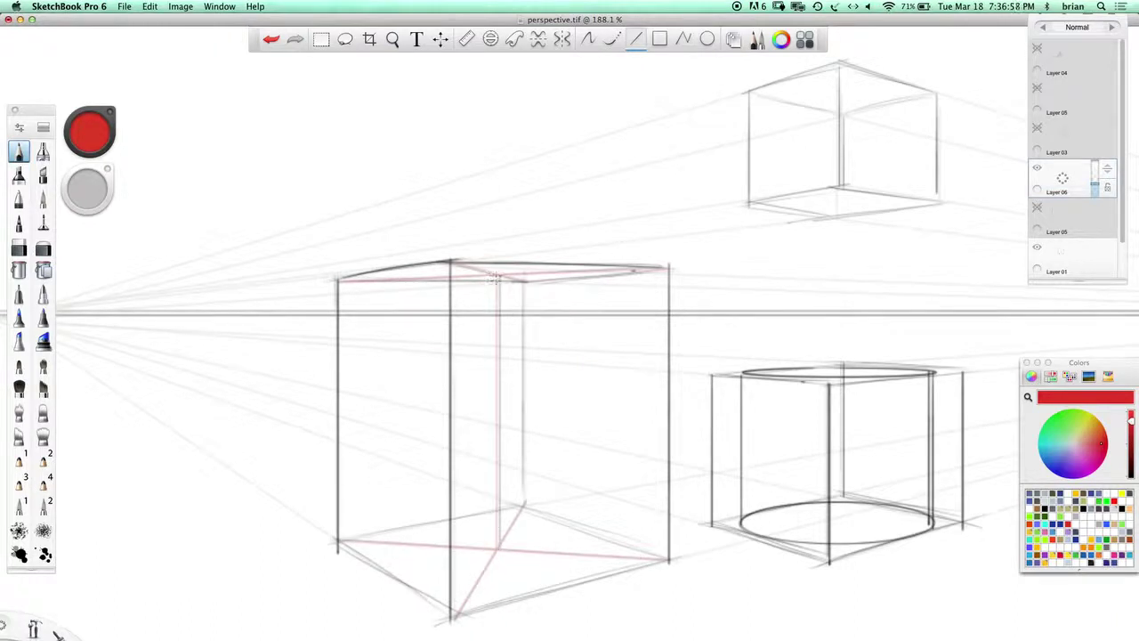
# Shift the view up and make Layer 05 visible to show the box's base ellipse
pyautogui.press('space')
pyautogui.moveTo(541, 508); pyautogui.dragTo(561, 406)
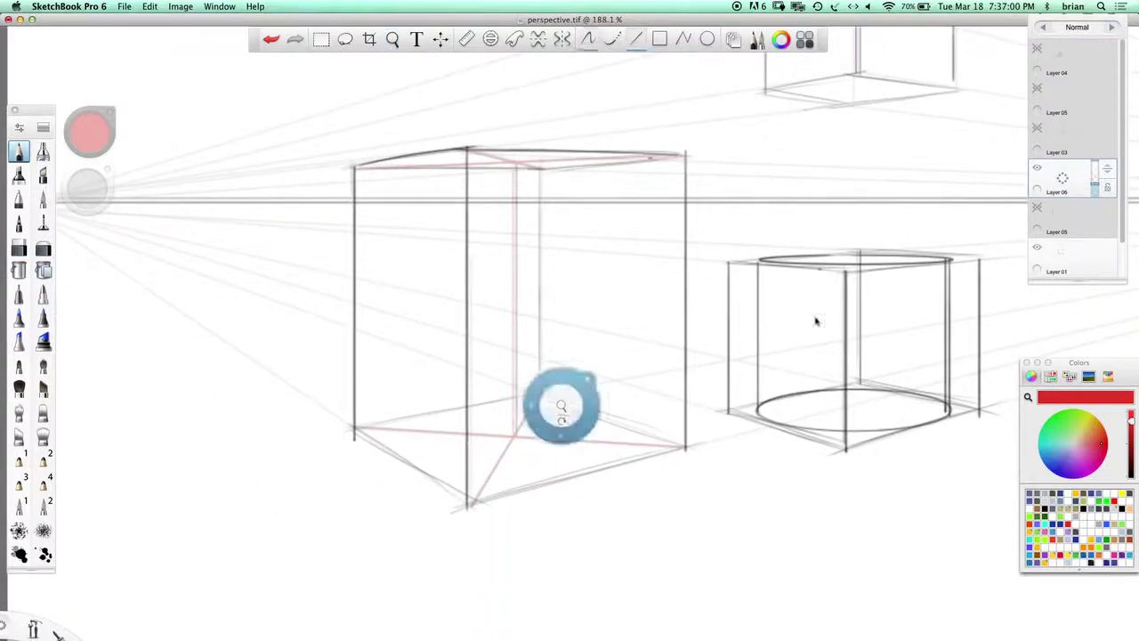
pyautogui.click(1036, 129)
pyautogui.click(1036, 129)
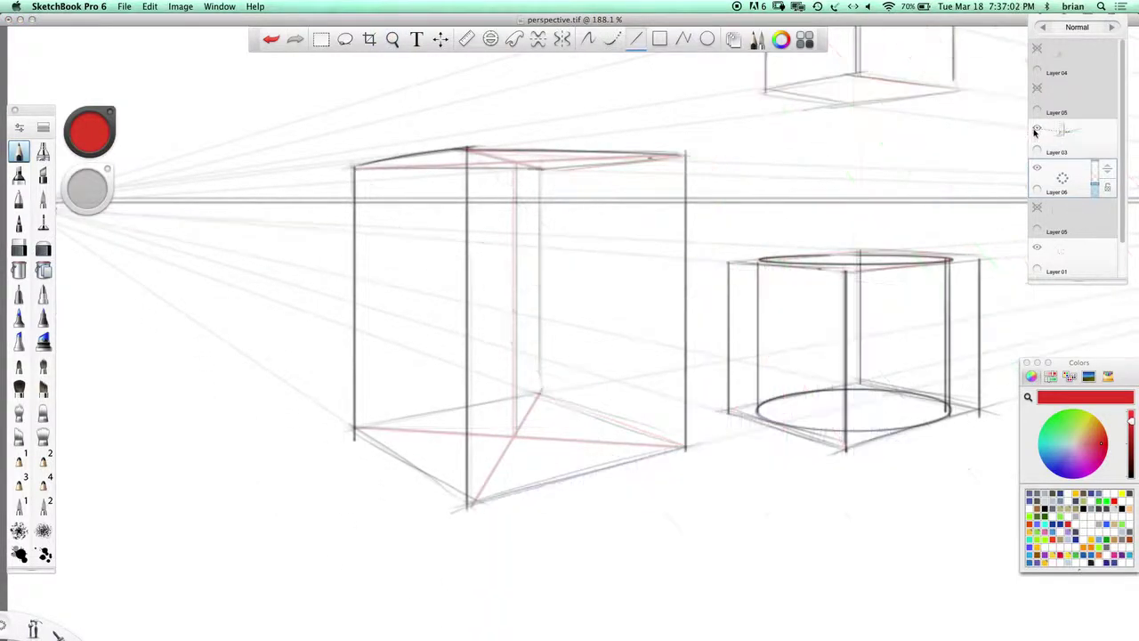
pyautogui.click(1037, 207)
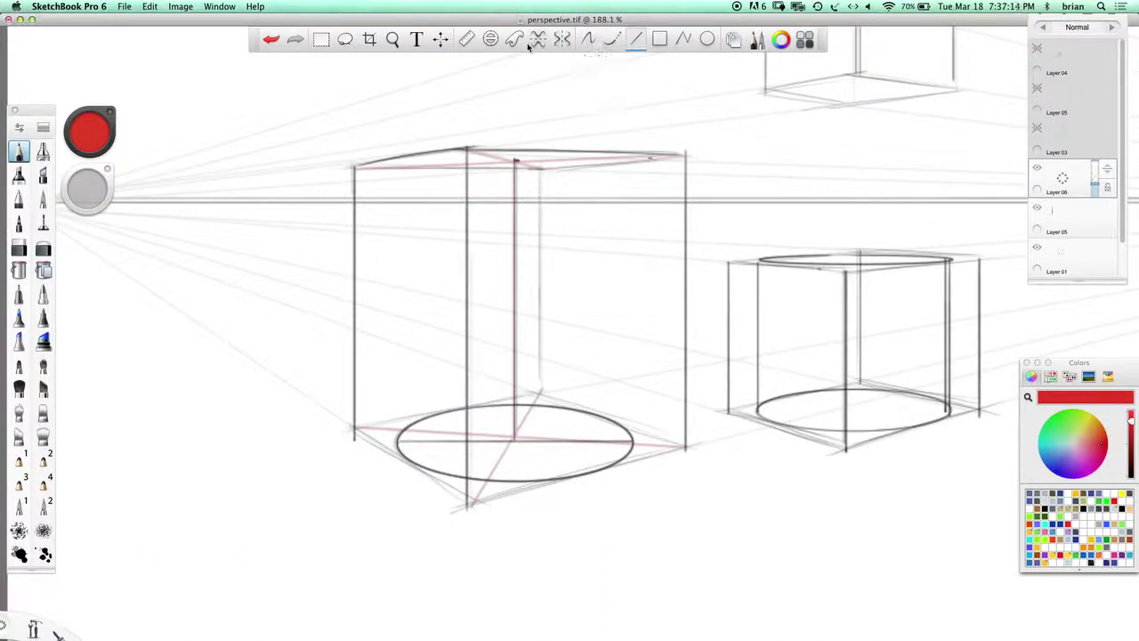
pyautogui.click(466, 39)
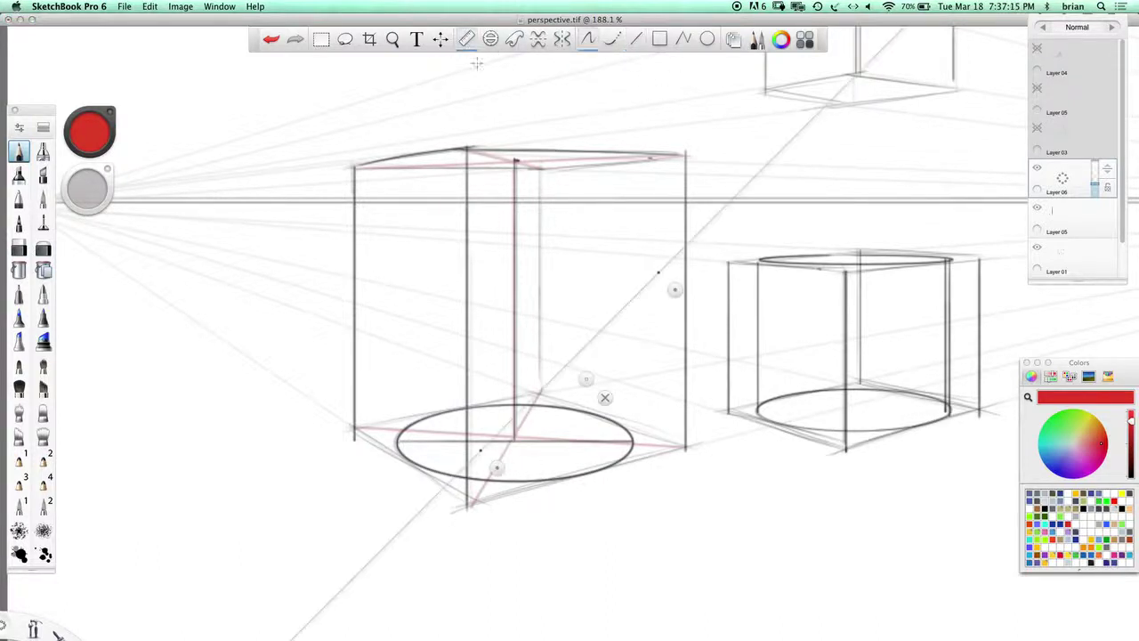
# Draw red guide lines from the top-face centre to the left and right edges of the ellipse
pyautogui.click(634, 39)
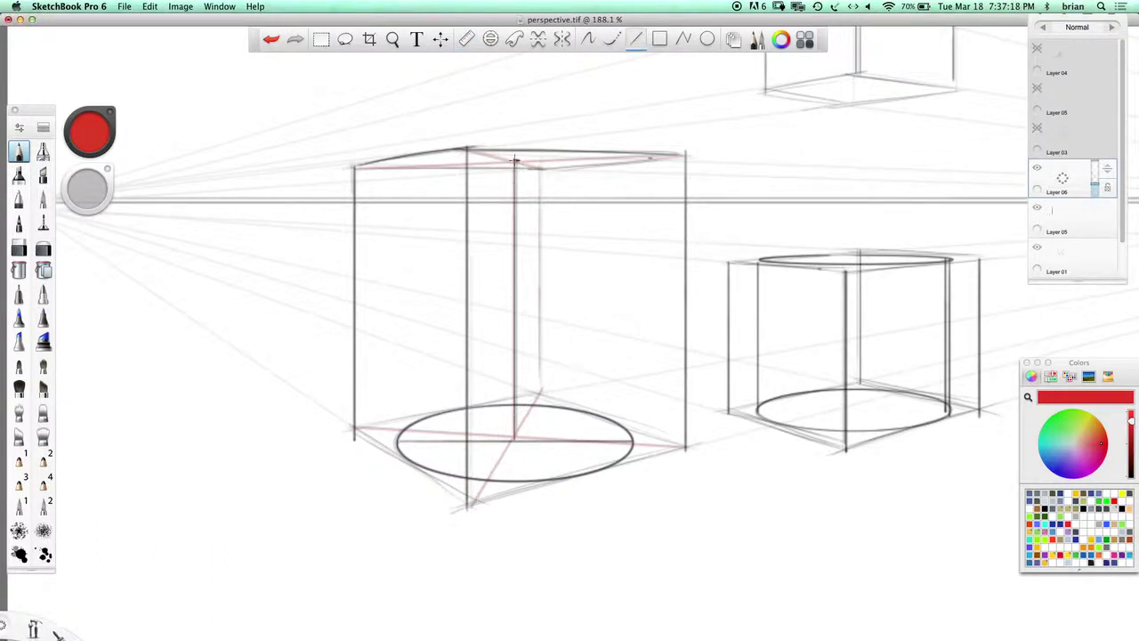
pyautogui.moveTo(514, 160); pyautogui.dragTo(400, 436)
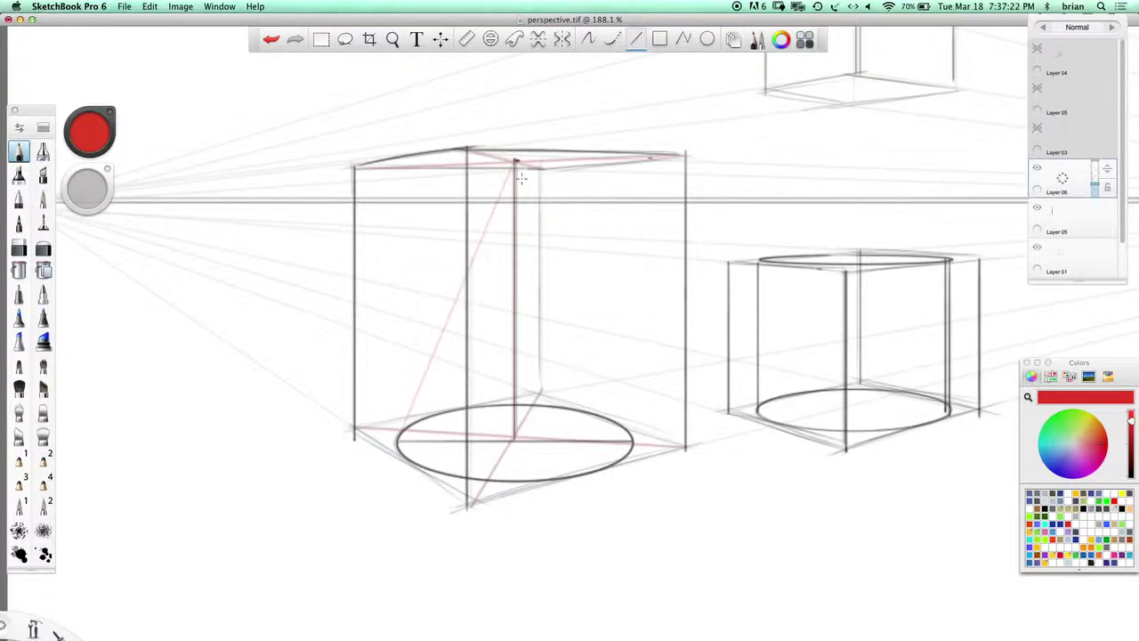
pyautogui.moveTo(514, 160); pyautogui.dragTo(626, 436)
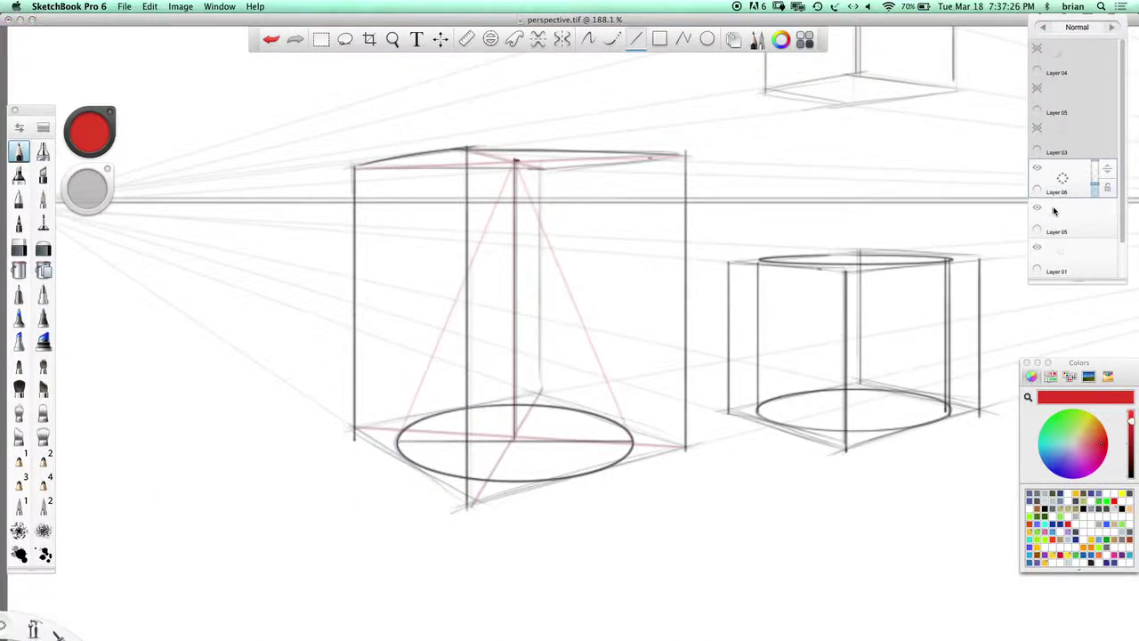
# On Layer 05, draw the cone's two sides in black from the ellipse up to the apex
pyautogui.click(1083, 212)
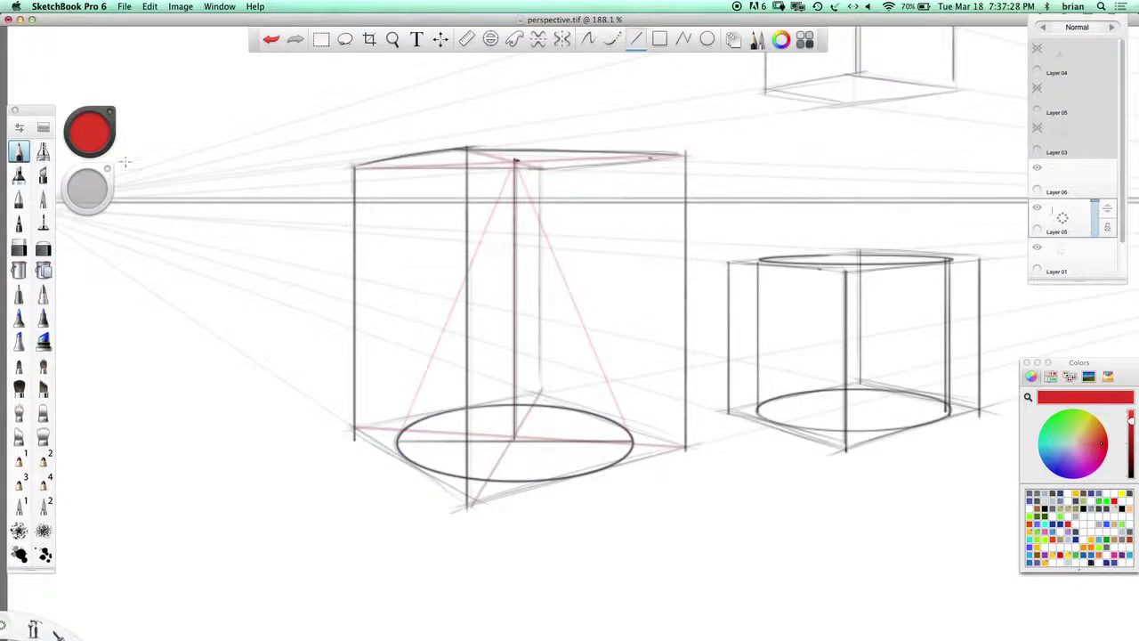
pyautogui.click(1132, 477)
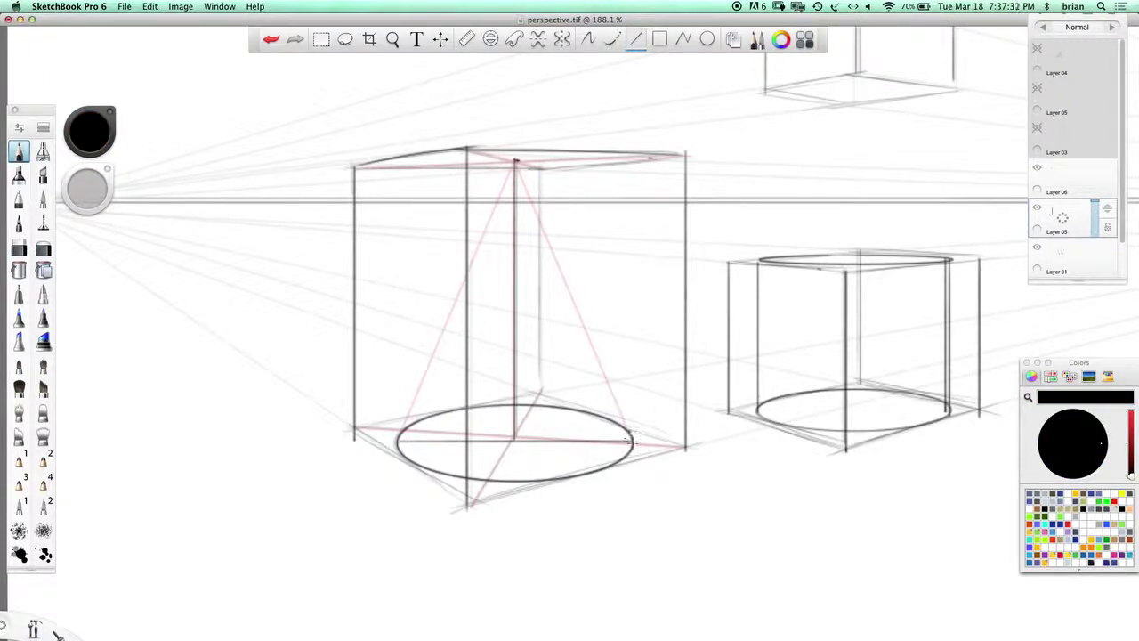
pyautogui.moveTo(629, 439); pyautogui.dragTo(513, 165)
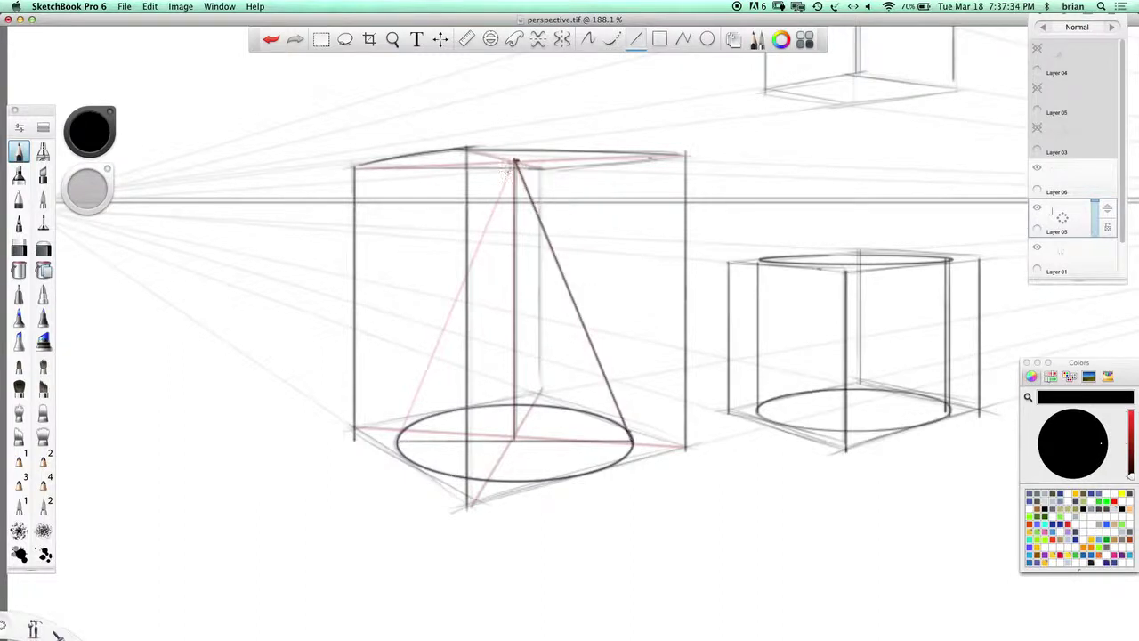
pyautogui.moveTo(418, 339); pyautogui.dragTo(397, 435)
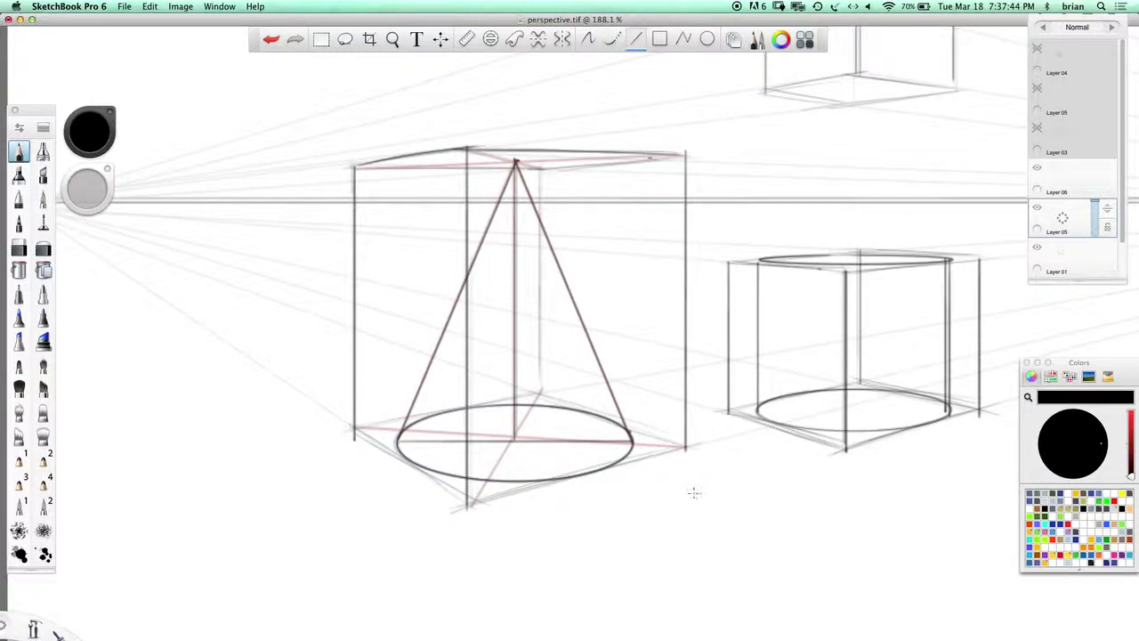
pyautogui.press('space')
pyautogui.moveTo(675, 541)
pyautogui.mouseDown()
pyautogui.moveTo(508, 407)
pyautogui.moveTo(568, 504)
pyautogui.mouseUp()
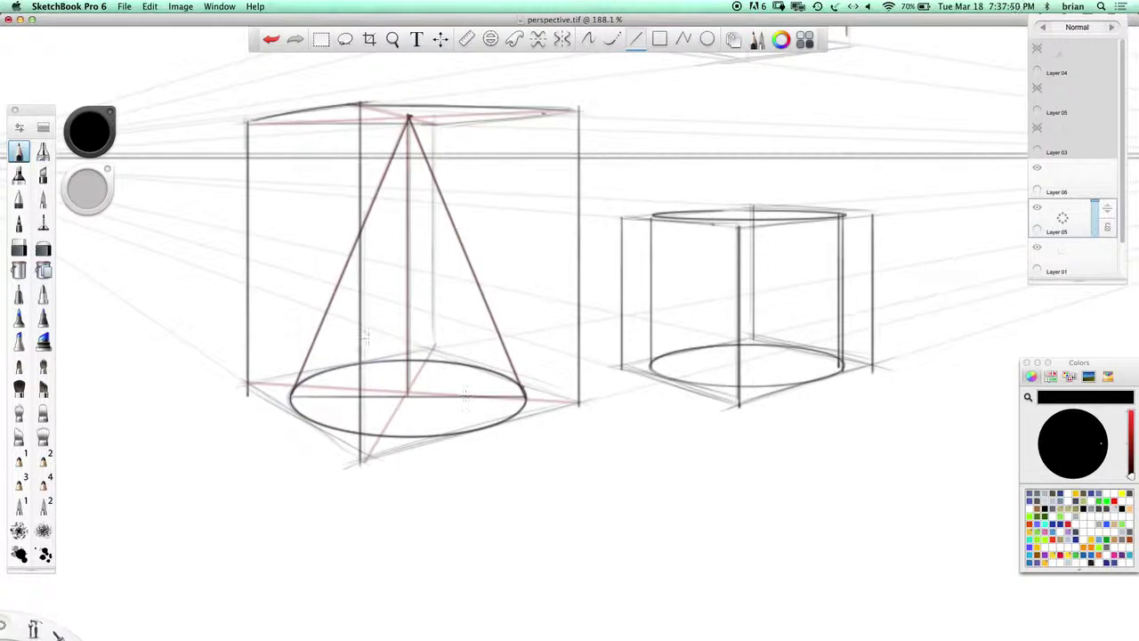
pyautogui.press('space')
pyautogui.moveTo(490, 509); pyautogui.dragTo(725, 554)
# Hide the pink guide lines on Layer 06, select a working layer and switch to red
pyautogui.click(1036, 169)
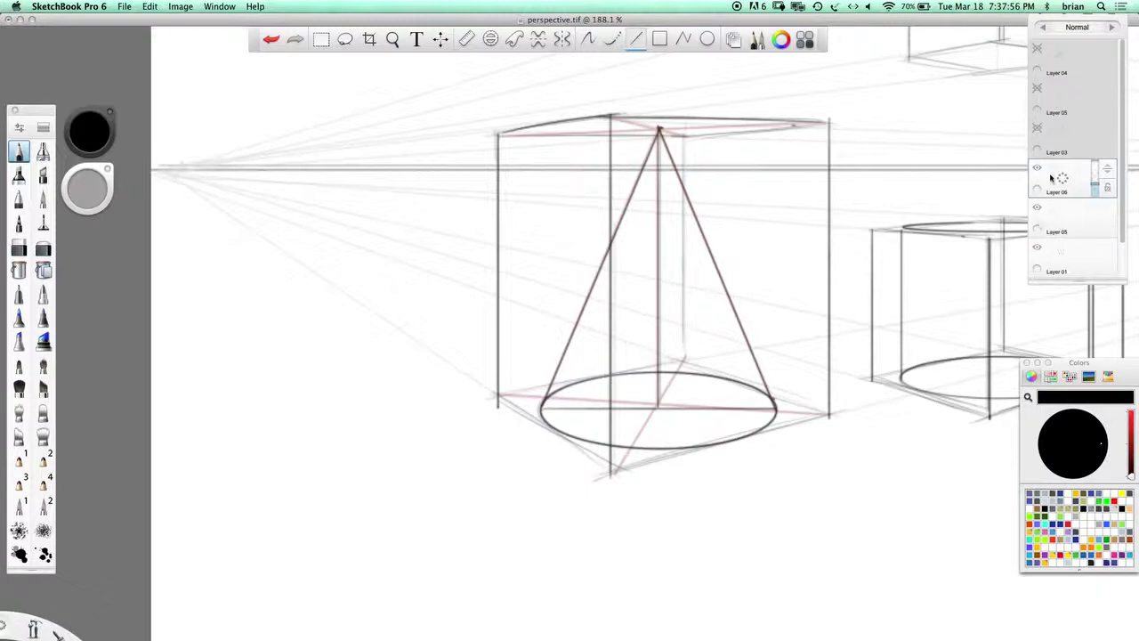
pyautogui.click(1037, 169)
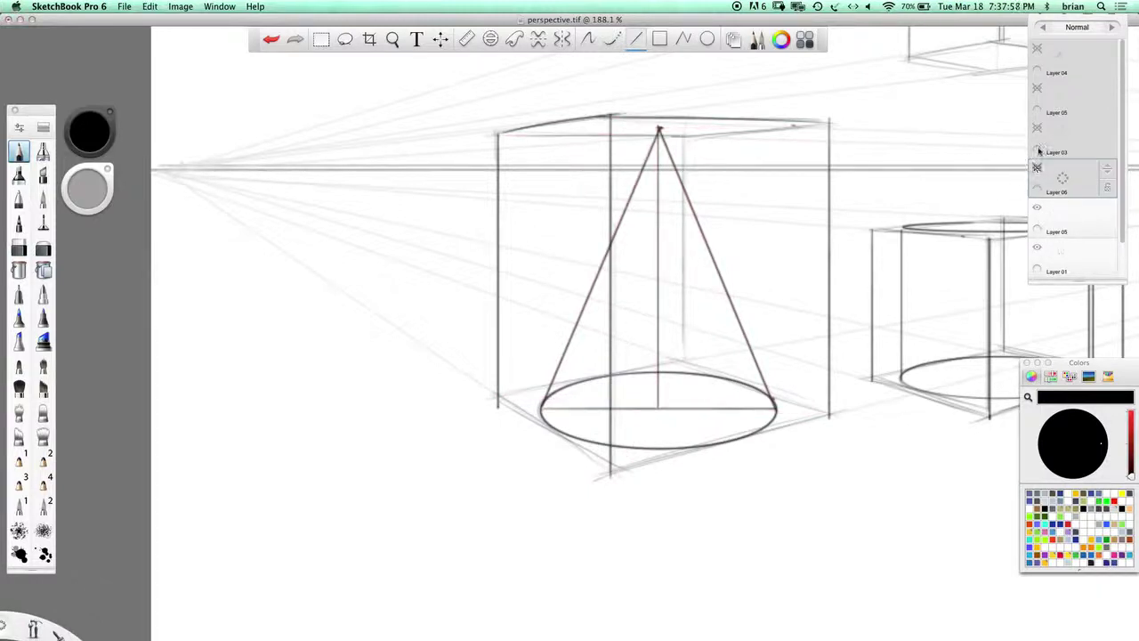
pyautogui.click(1066, 224)
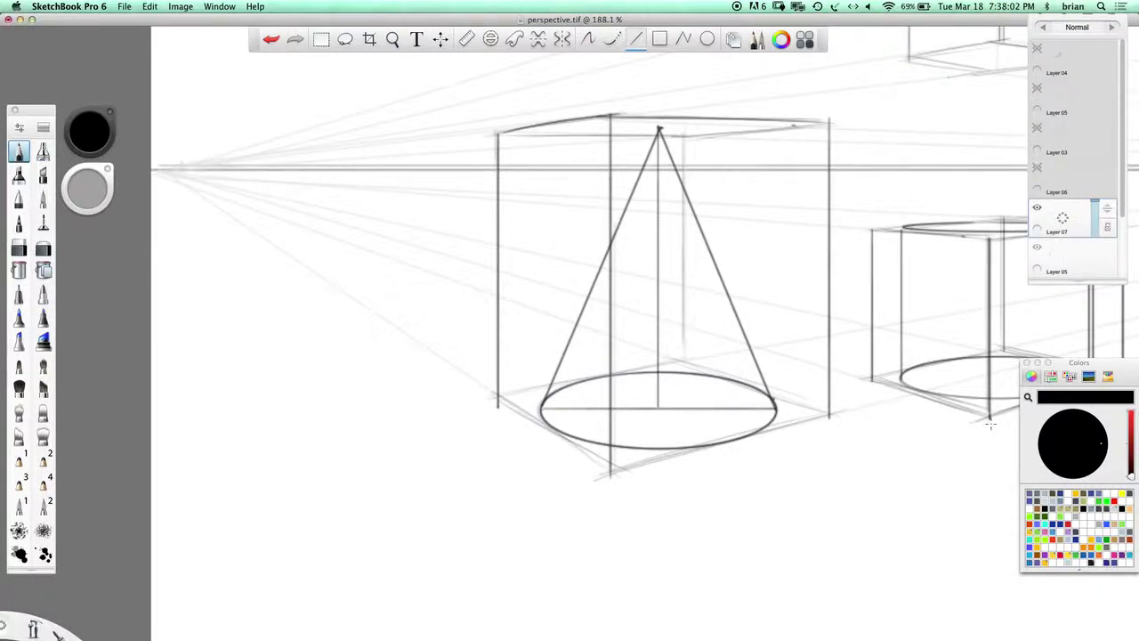
pyautogui.click(1113, 501)
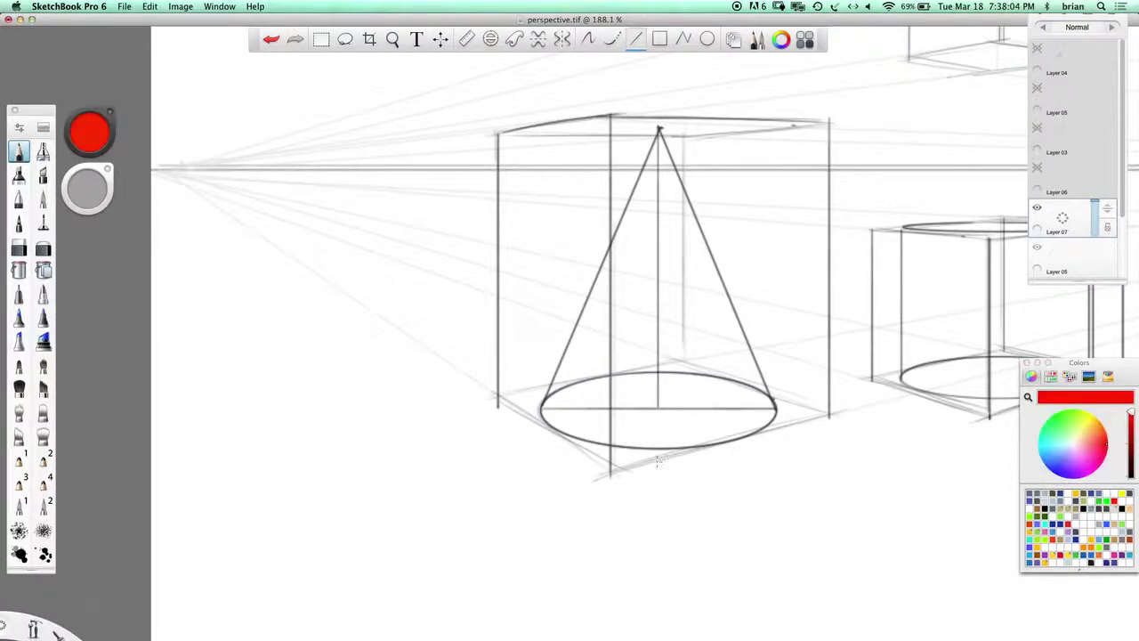
# Draw three red horizontal rays from the base, a light ray from the apex, and the shadow outline
pyautogui.moveTo(669, 448); pyautogui.dragTo(276, 448)
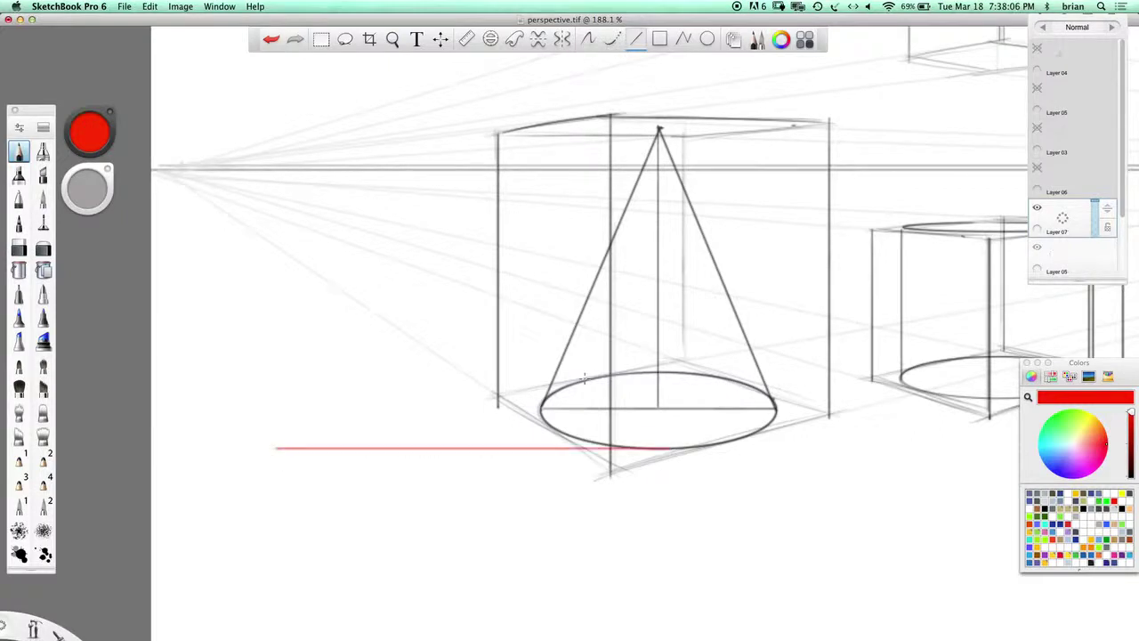
pyautogui.moveTo(659, 372); pyautogui.dragTo(286, 372)
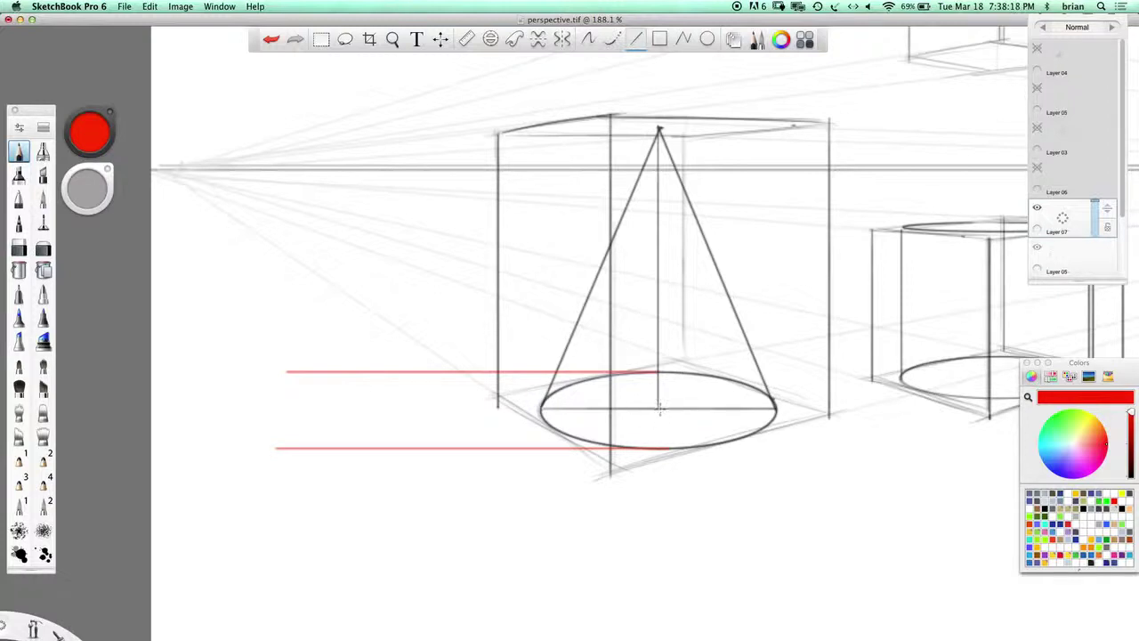
pyautogui.moveTo(659, 409); pyautogui.dragTo(260, 409)
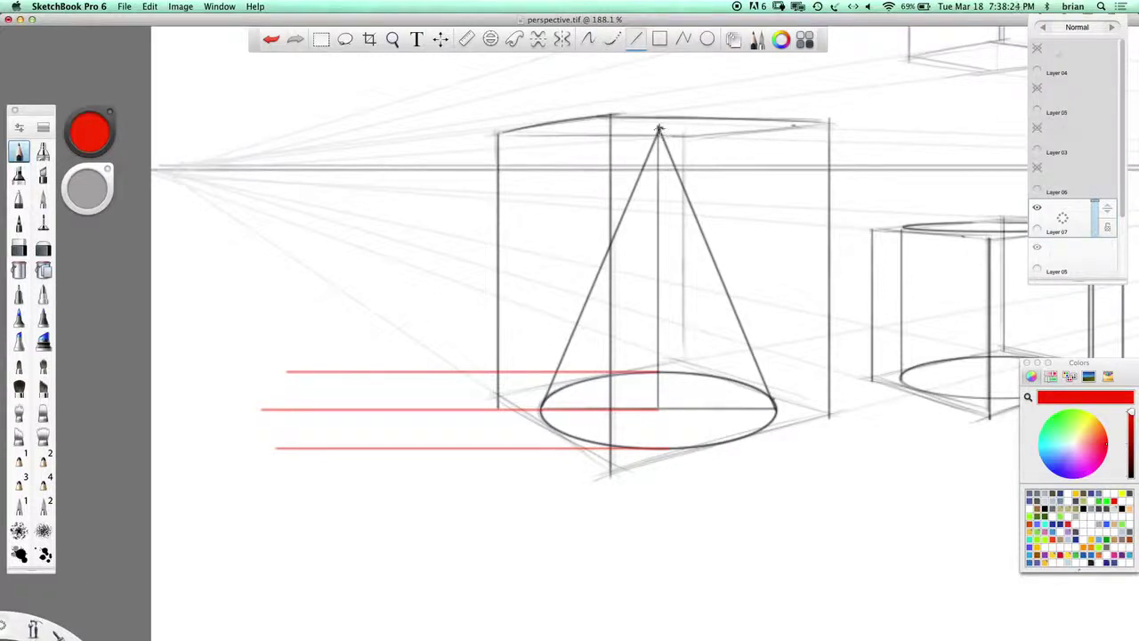
pyautogui.moveTo(658, 130); pyautogui.dragTo(365, 409)
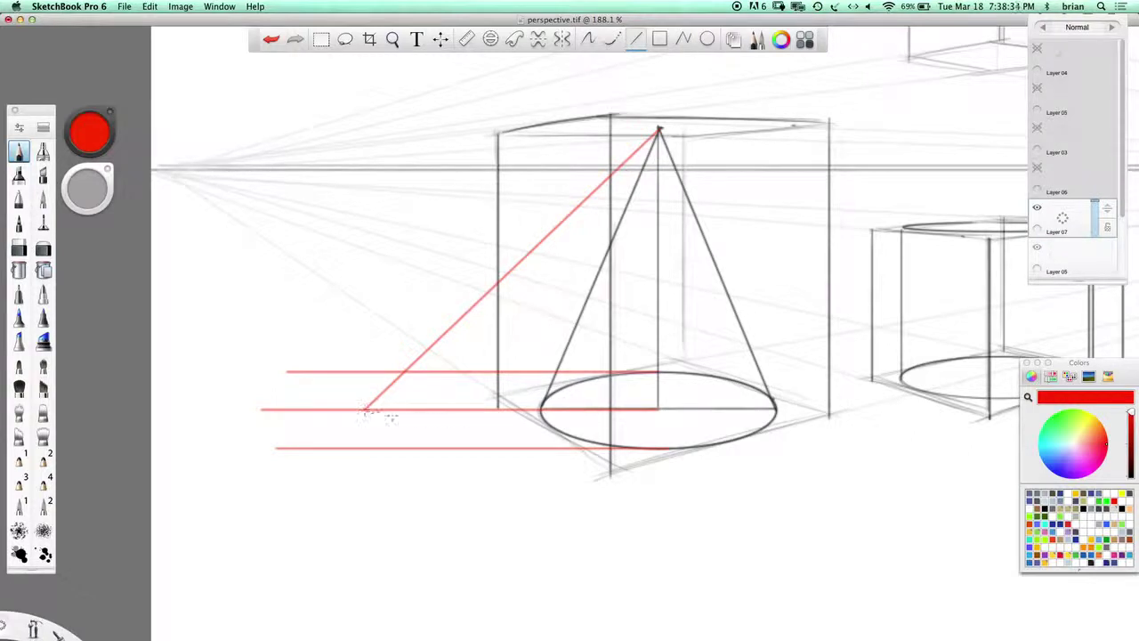
pyautogui.moveTo(365, 409); pyautogui.dragTo(644, 448)
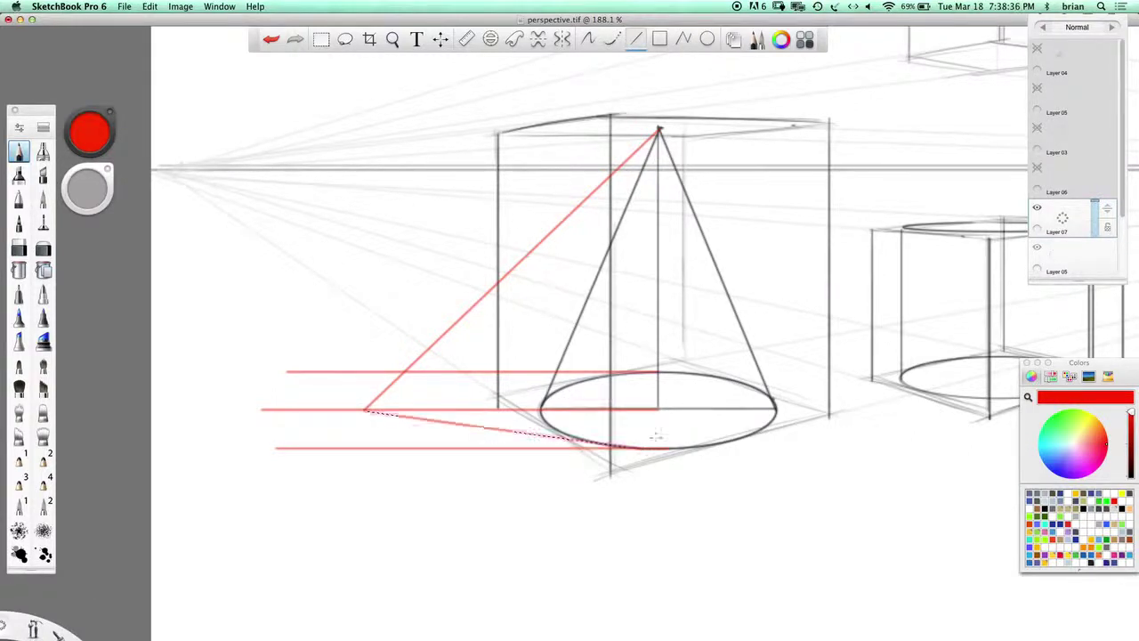
pyautogui.moveTo(364, 410); pyautogui.dragTo(631, 372)
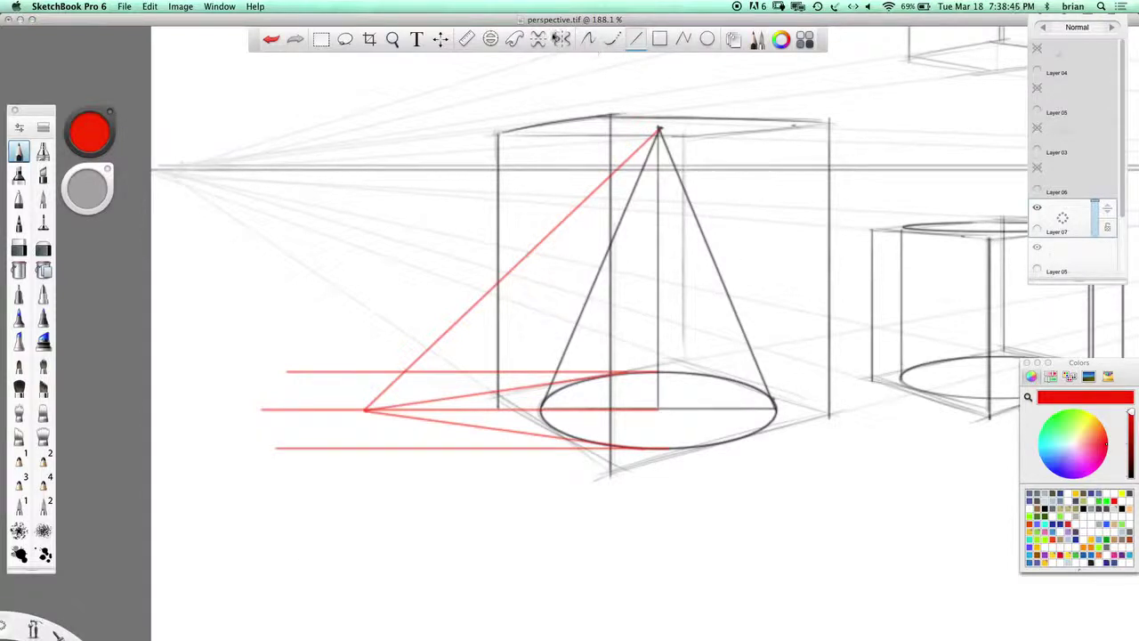
pyautogui.click(587, 38)
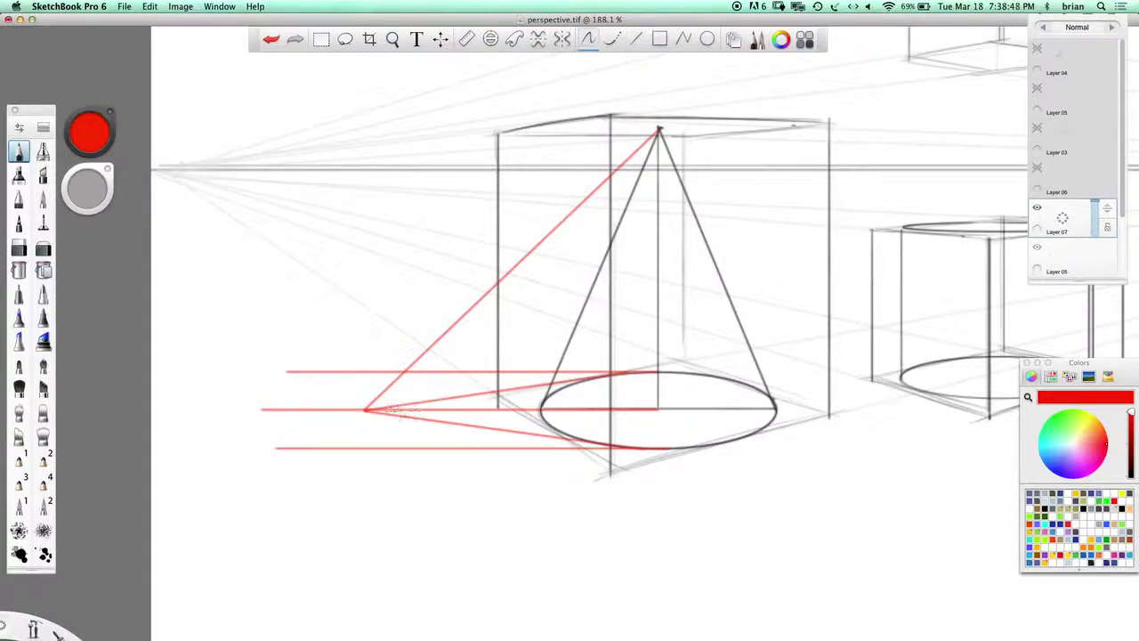
# Hatch the cone's cast shadow in red, then redraw both cone sides in blue
pyautogui.moveTo(396, 411)
pyautogui.mouseDown()
pyautogui.moveTo(464, 419)
pyautogui.moveTo(479, 403)
pyautogui.moveTo(518, 432)
pyautogui.moveTo(529, 424)
pyautogui.moveTo(507, 388)
pyautogui.moveTo(540, 432)
pyautogui.moveTo(558, 435)
pyautogui.moveTo(547, 387)
pyautogui.mouseUp()
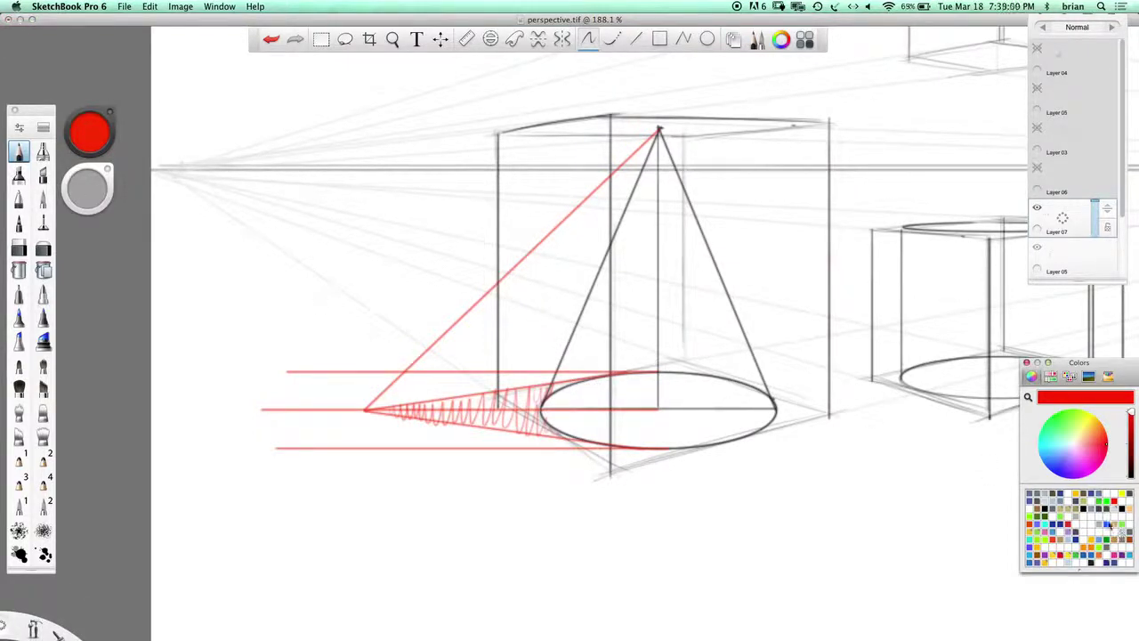
pyautogui.click(1119, 533)
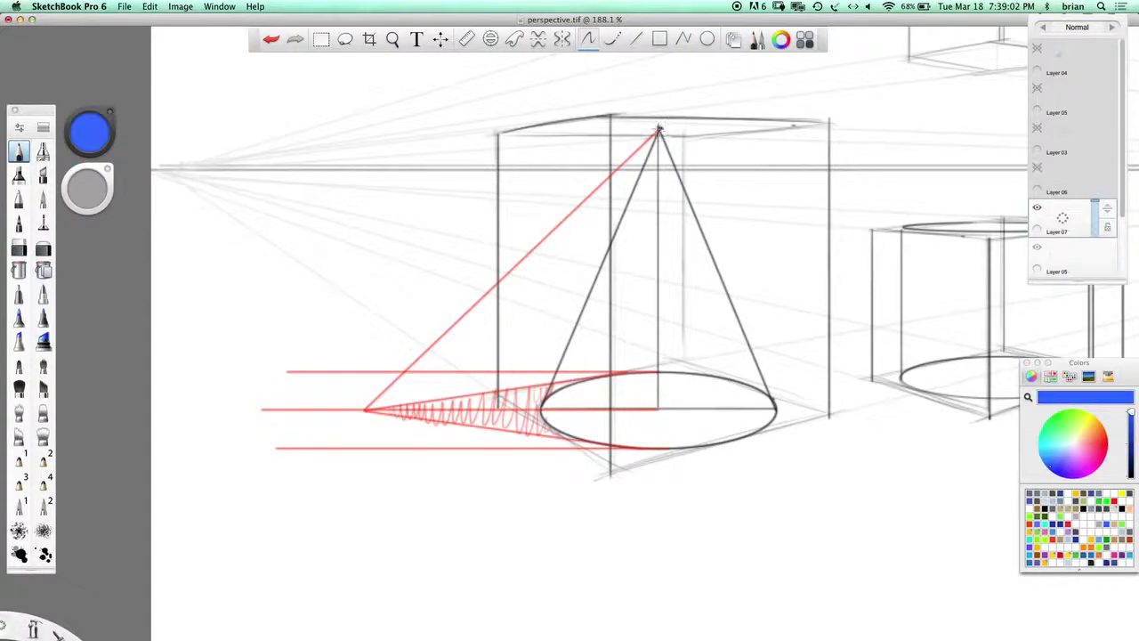
pyautogui.moveTo(659, 130); pyautogui.dragTo(550, 393)
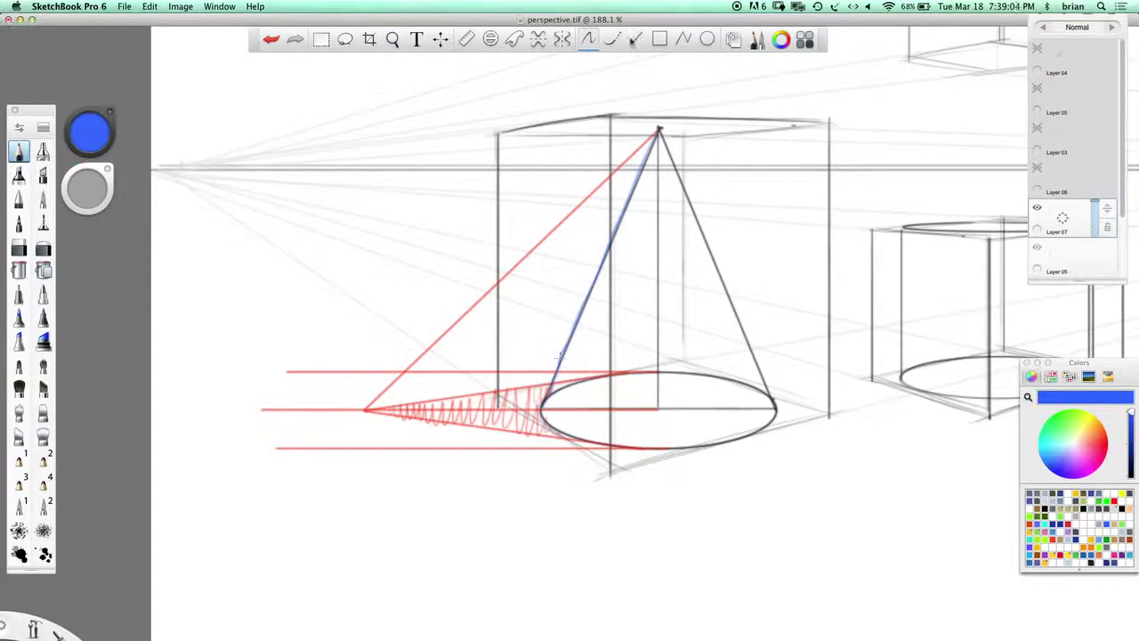
pyautogui.click(635, 39)
pyautogui.moveTo(659, 130); pyautogui.dragTo(774, 408)
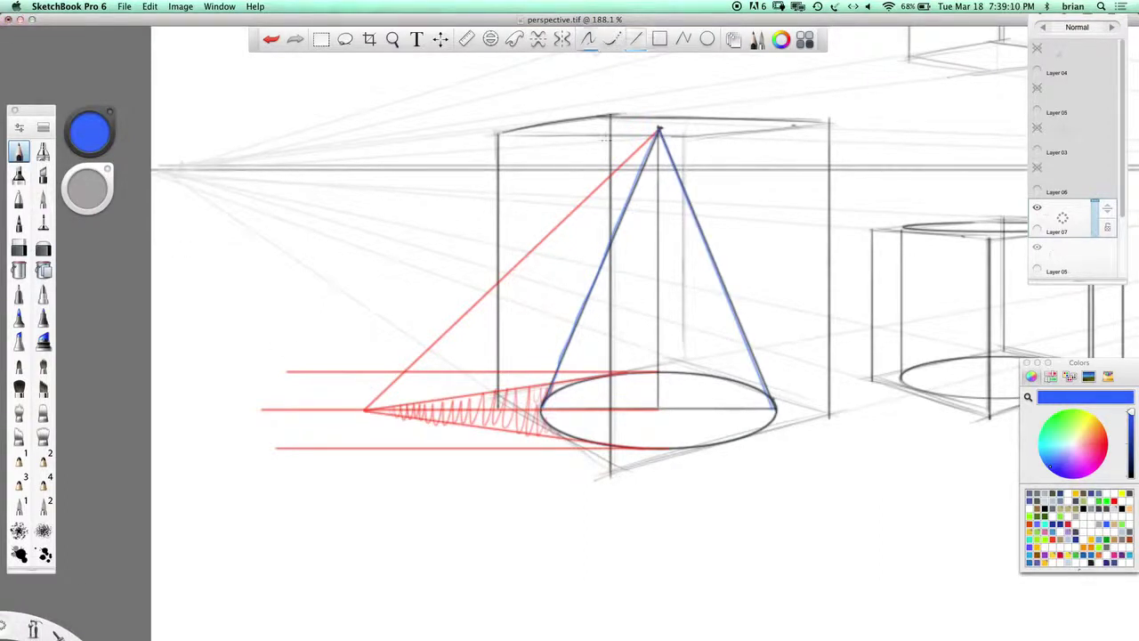
# Trace the cone's elliptical base in blue and hide the layer holding the black cone lines
pyautogui.click(587, 39)
pyautogui.moveTo(542, 409)
pyautogui.mouseDown()
pyautogui.moveTo(567, 432)
pyautogui.moveTo(630, 446)
pyautogui.moveTo(738, 441)
pyautogui.moveTo(776, 409)
pyautogui.moveTo(761, 419)
pyautogui.mouseUp()
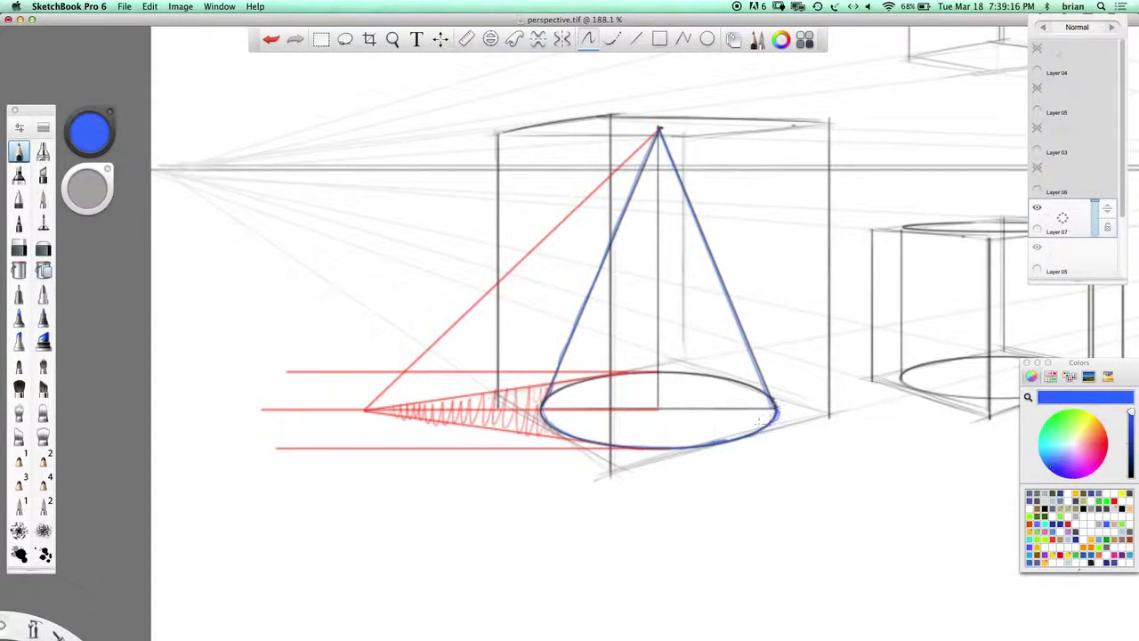
pyautogui.click(1036, 248)
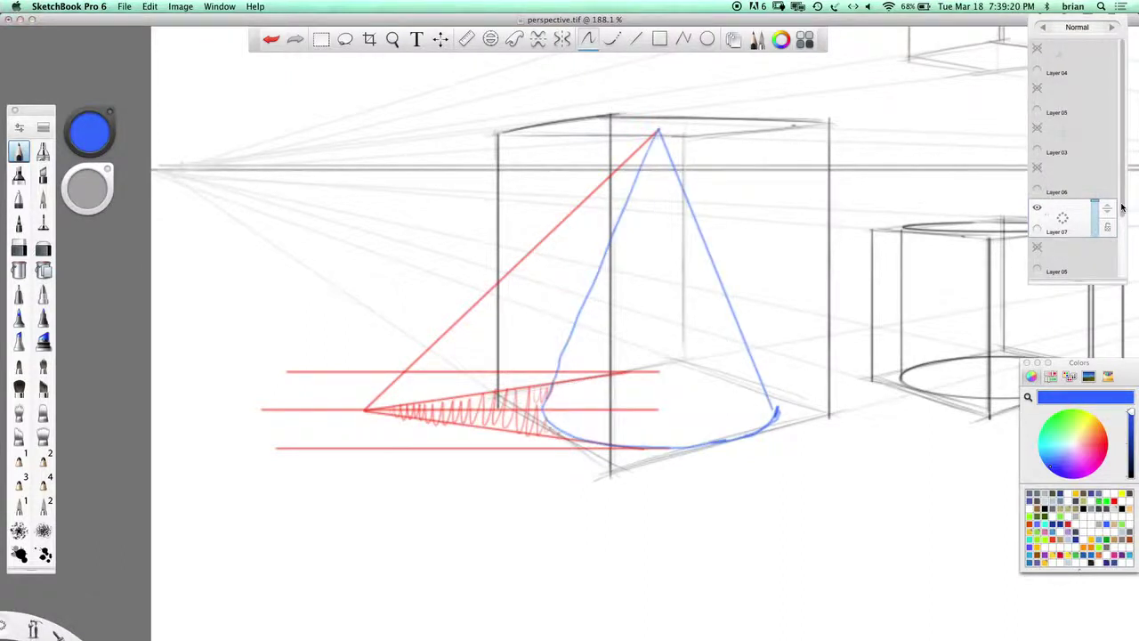
pyautogui.scroll(-3, 1055, 233)
# Hide Layer 01 and the Background, then erase the excess ends of the red construction lines
pyautogui.click(1037, 207)
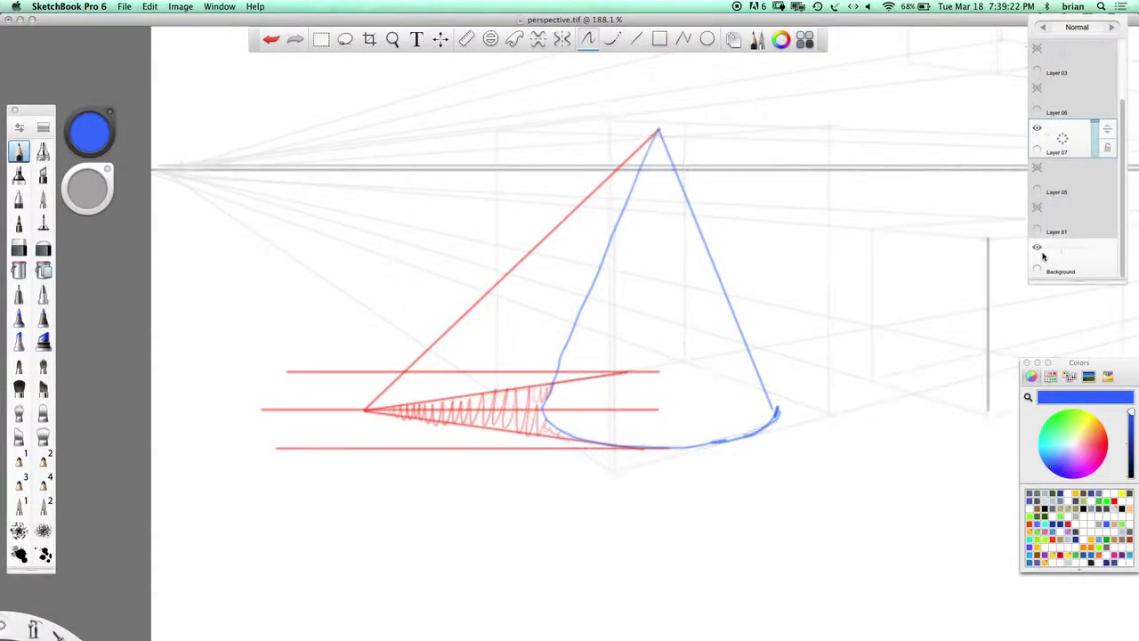
pyautogui.click(1038, 249)
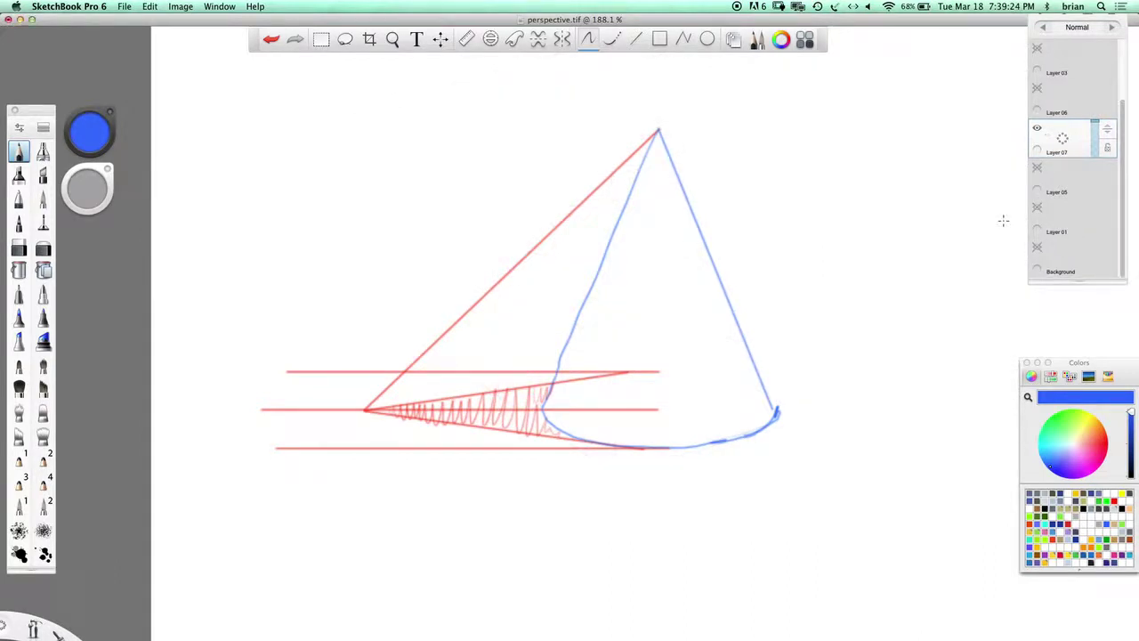
pyautogui.moveTo(666, 371)
pyautogui.mouseDown()
pyautogui.moveTo(584, 375)
pyautogui.moveTo(621, 352)
pyautogui.moveTo(563, 386)
pyautogui.moveTo(567, 378)
pyautogui.moveTo(549, 406)
pyautogui.moveTo(643, 410)
pyautogui.mouseUp()
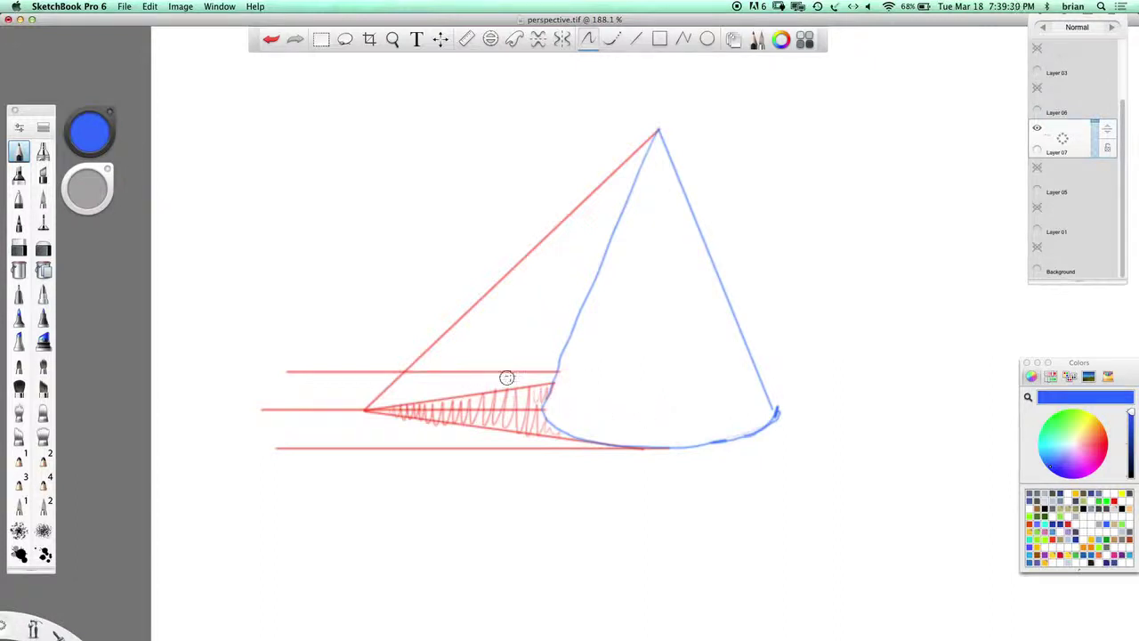
pyautogui.moveTo(547, 372); pyautogui.dragTo(281, 374)
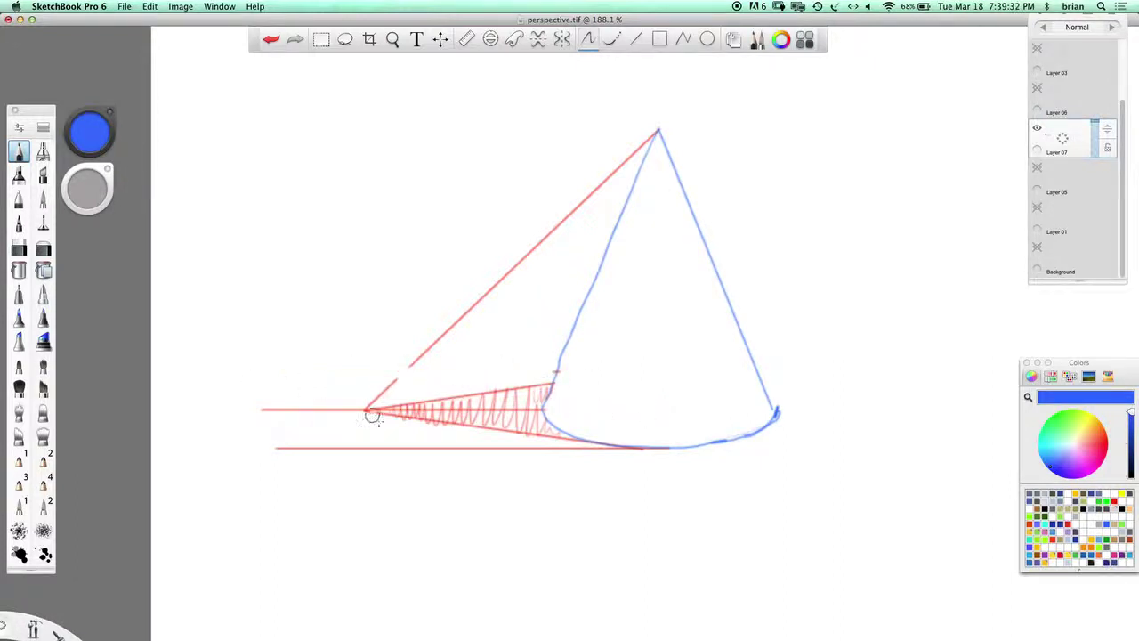
pyautogui.moveTo(605, 451)
pyautogui.mouseDown()
pyautogui.moveTo(316, 444)
pyautogui.moveTo(272, 448)
pyautogui.mouseUp()
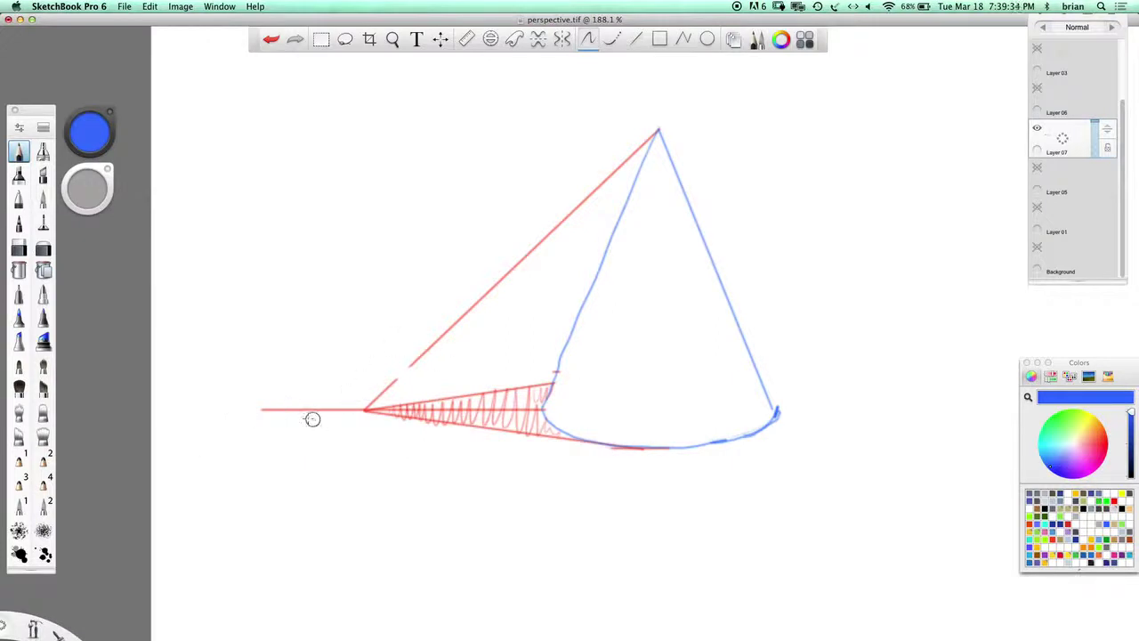
pyautogui.moveTo(313, 414)
pyautogui.mouseDown()
pyautogui.moveTo(283, 409)
pyautogui.moveTo(339, 411)
pyautogui.mouseUp()
# Draw a small light-direction arrow and a straight centre axis from the cone's apex to its base
pyautogui.moveTo(894, 106)
pyautogui.mouseDown()
pyautogui.moveTo(796, 178)
pyautogui.moveTo(817, 189)
pyautogui.mouseUp()
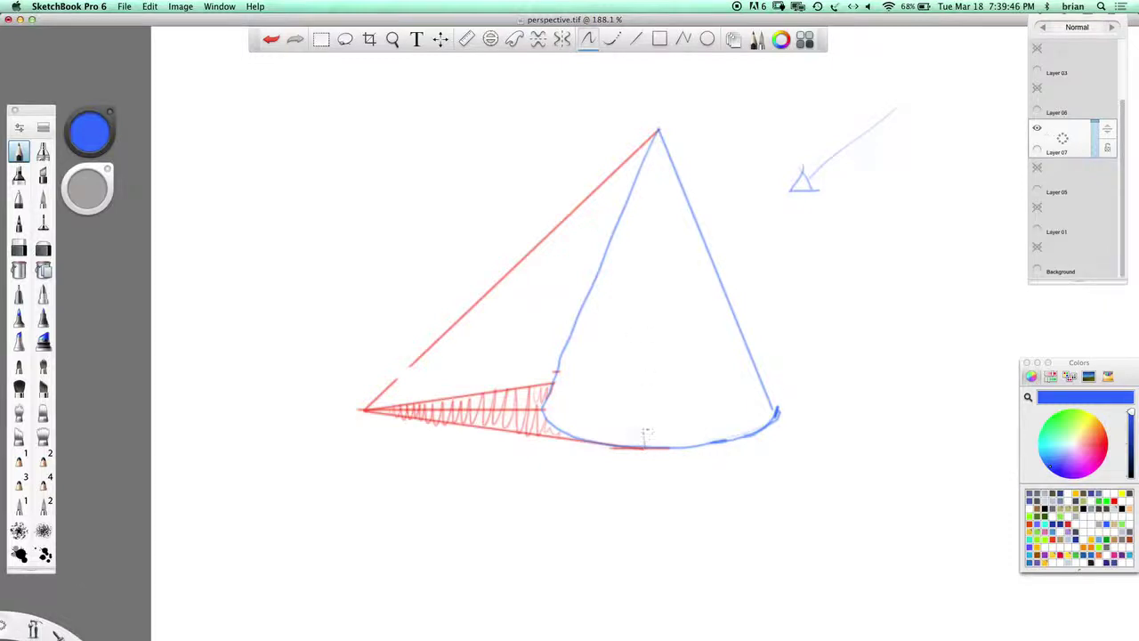
pyautogui.moveTo(646, 363); pyautogui.dragTo(644, 317)
pyautogui.click(636, 39)
pyautogui.moveTo(658, 132); pyautogui.dragTo(645, 446)
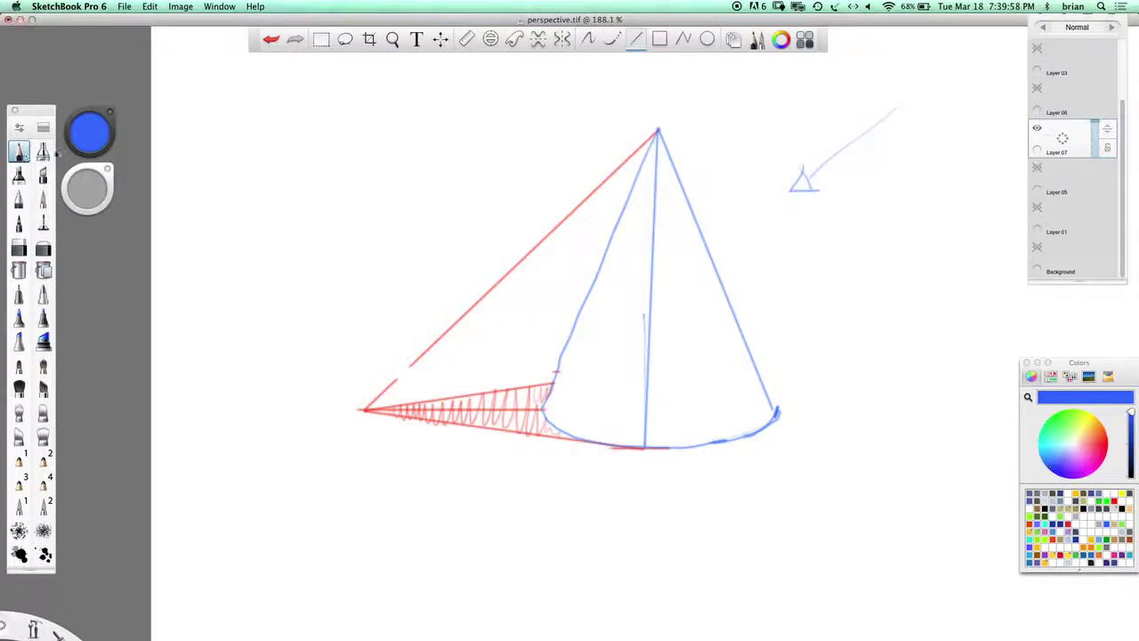
# Spray soft blue airbrush shading down the cone's centre and over its lower left
pyautogui.click(42, 152)
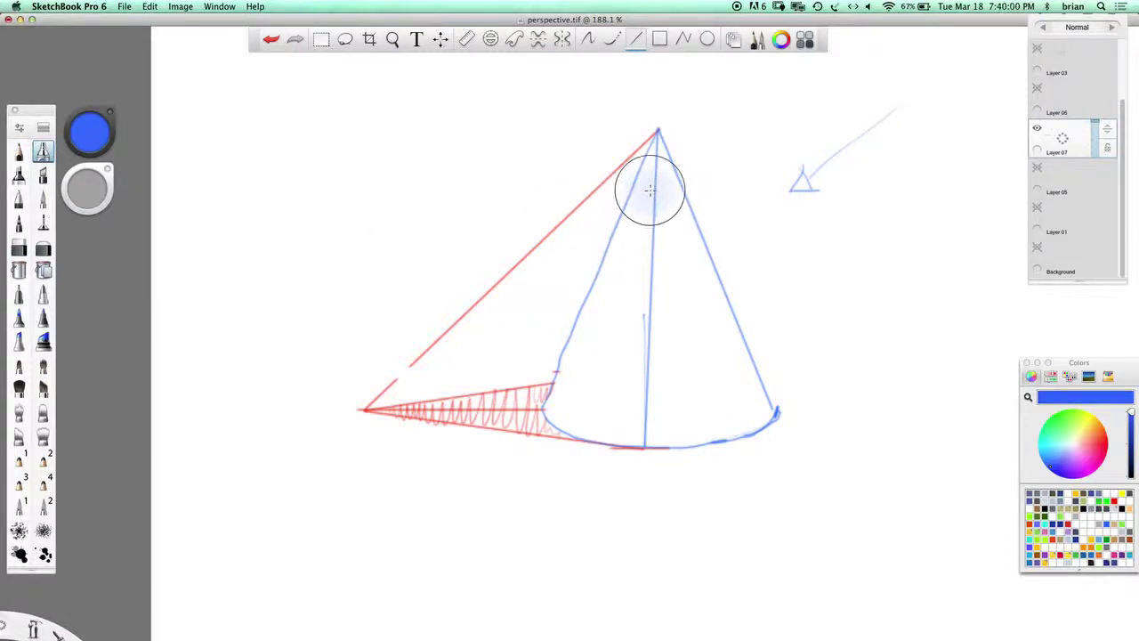
pyautogui.moveTo(637, 337)
pyautogui.mouseDown()
pyautogui.moveTo(632, 428)
pyautogui.moveTo(657, 147)
pyautogui.mouseUp()
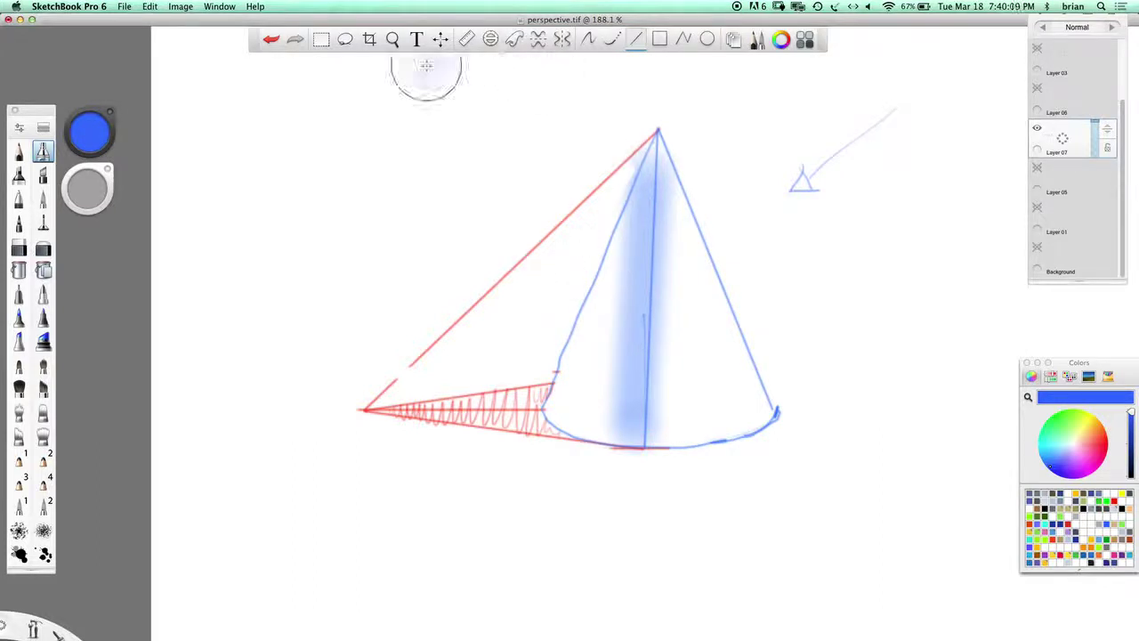
pyautogui.click(588, 39)
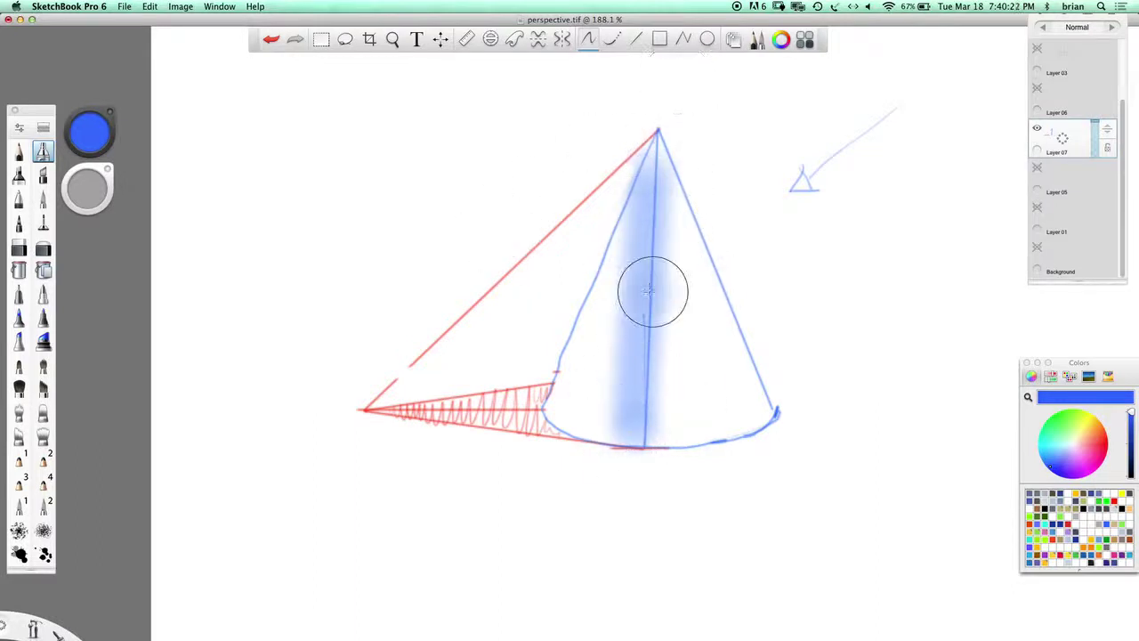
pyautogui.moveTo(622, 329); pyautogui.dragTo(591, 440)
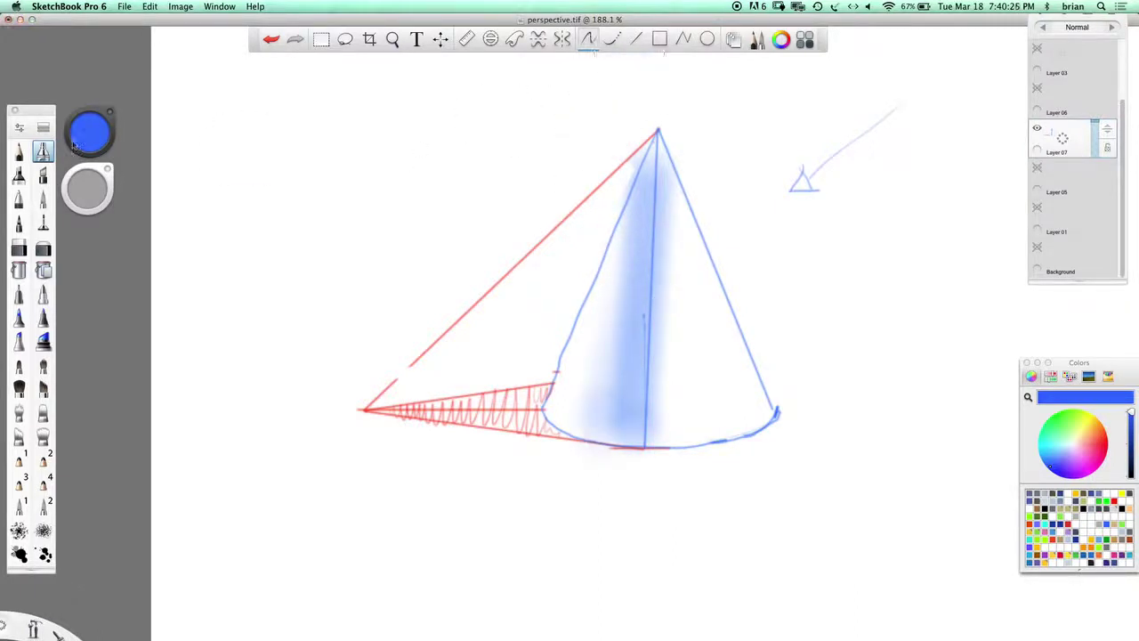
pyautogui.click(19, 152)
pyautogui.press('z')
pyautogui.moveTo(653, 197); pyautogui.dragTo(733, 183)
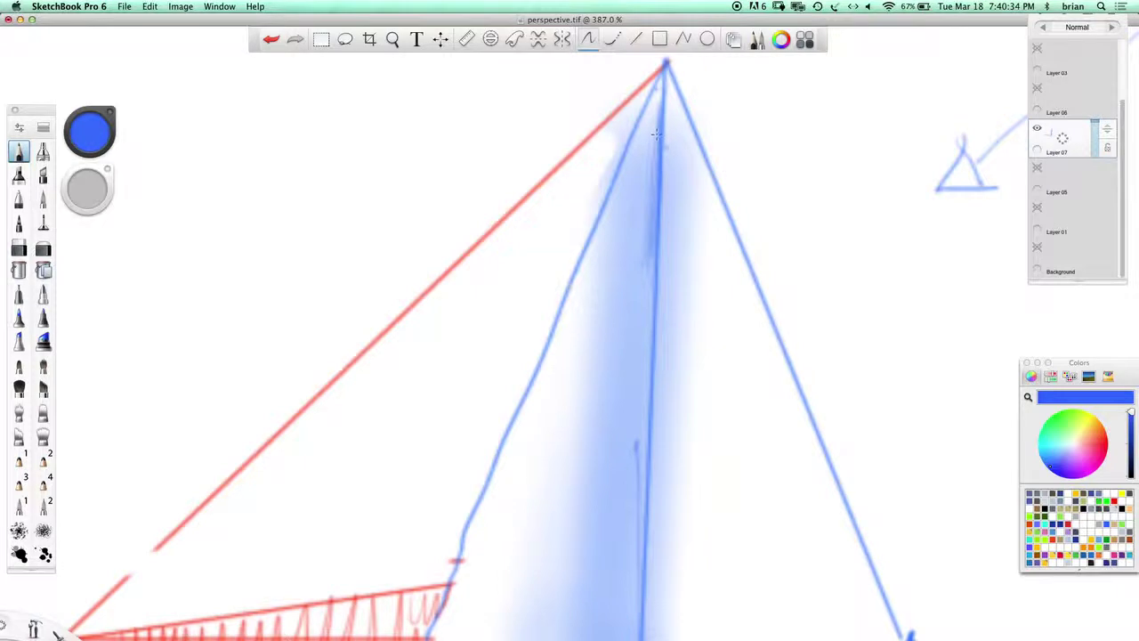
pyautogui.moveTo(656, 133); pyautogui.dragTo(641, 272)
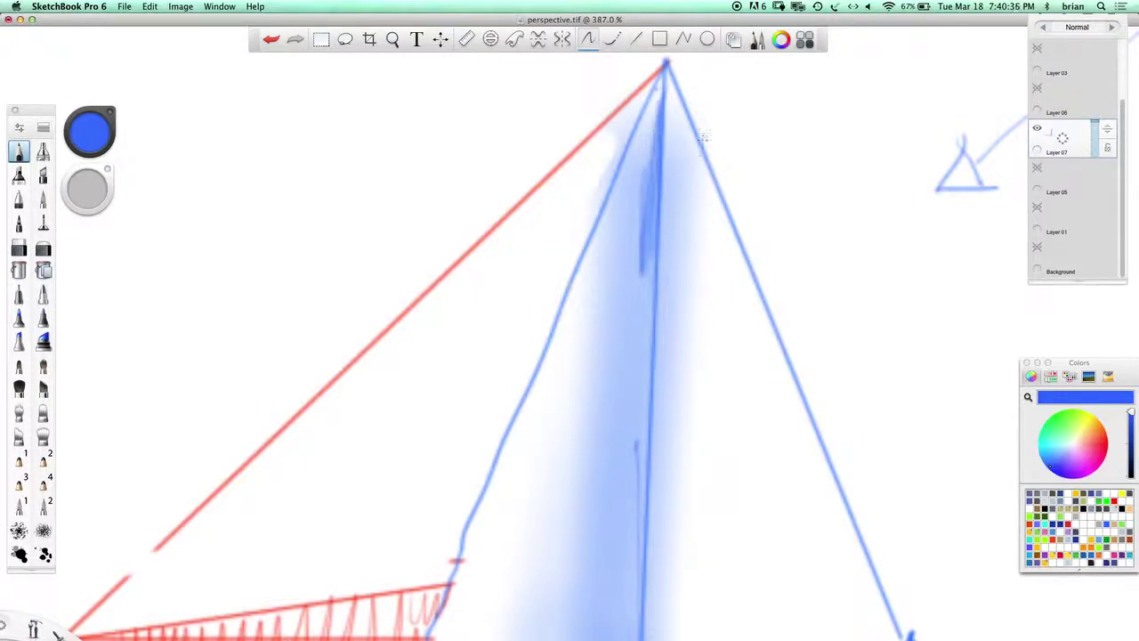
pyautogui.press('super+z')
pyautogui.press('super+z')
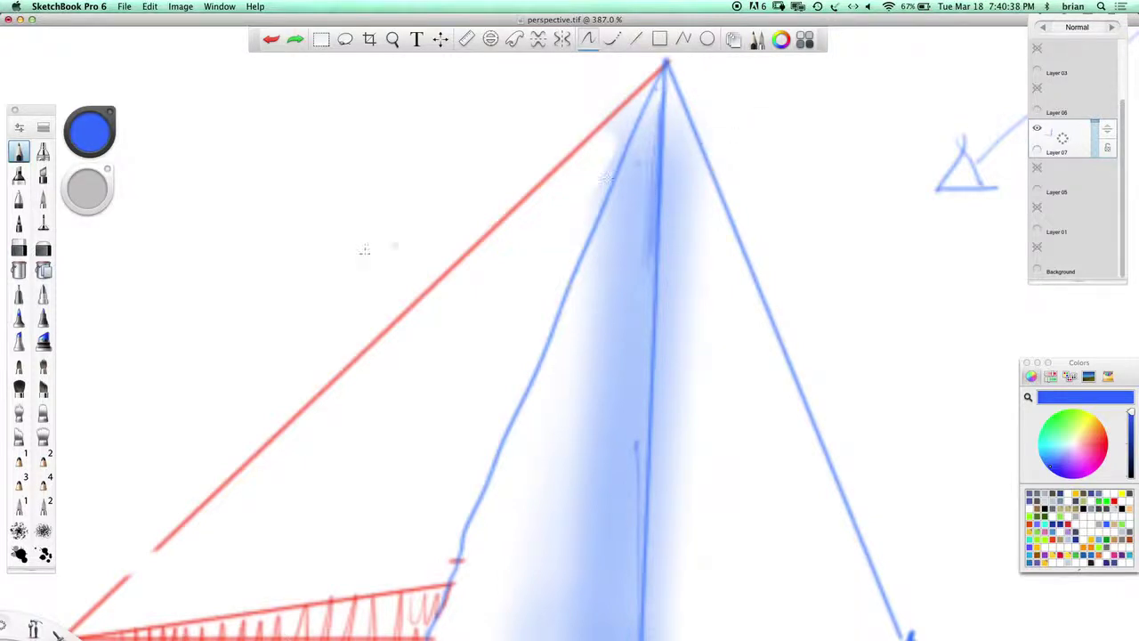
pyautogui.press('super+z')
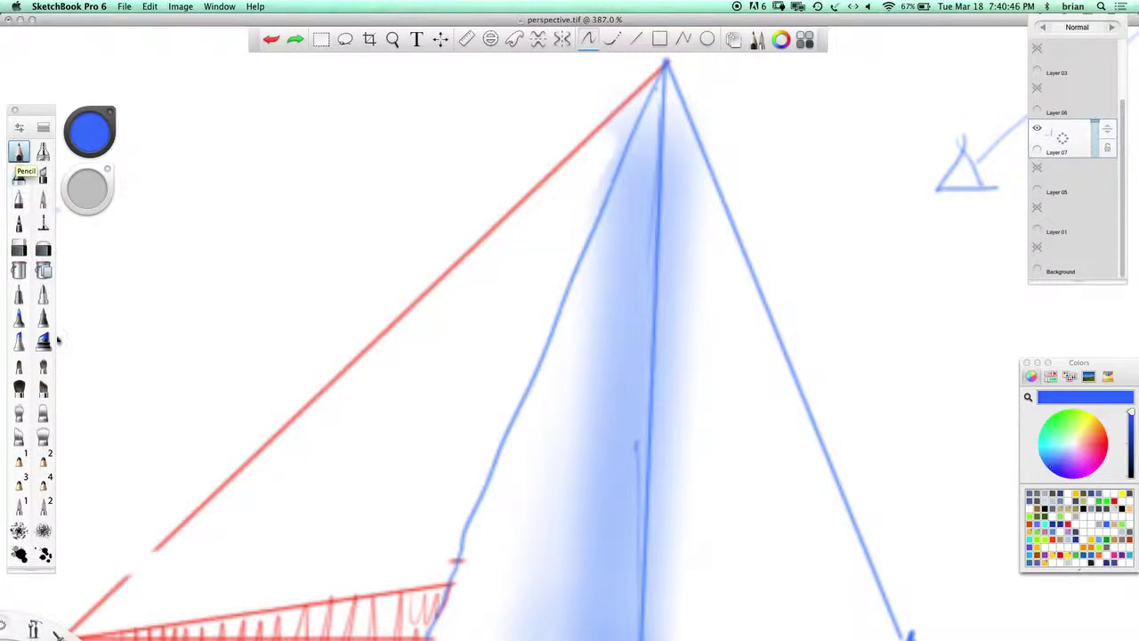
pyautogui.click(19, 459)
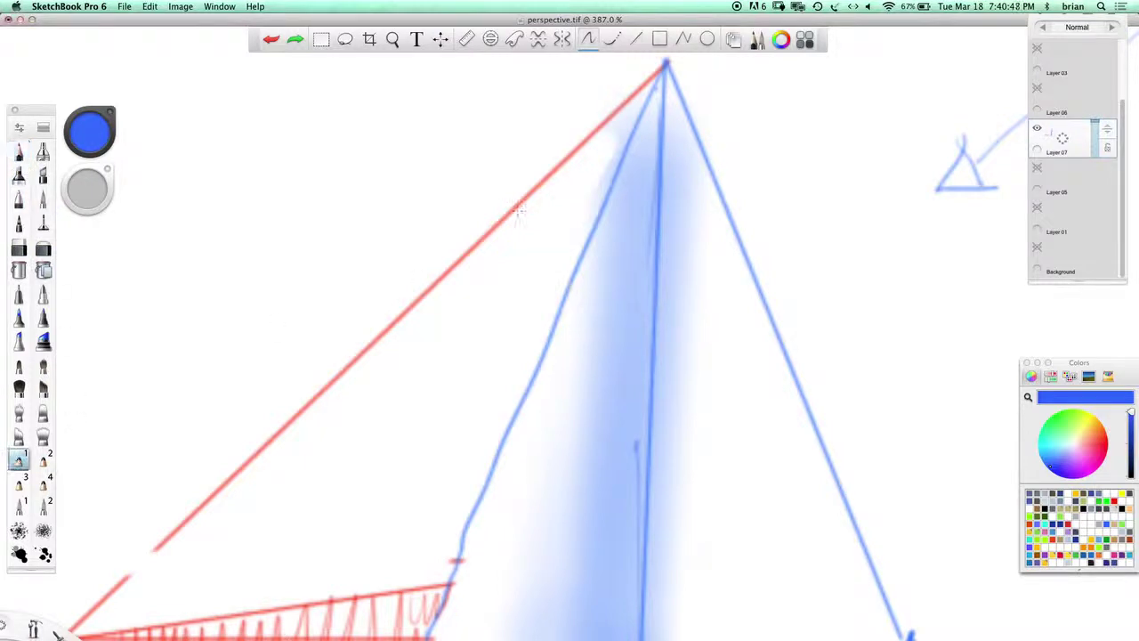
pyautogui.moveTo(458, 209)
pyautogui.mouseDown()
pyautogui.moveTo(503, 156)
pyautogui.moveTo(530, 165)
pyautogui.moveTo(552, 135)
pyautogui.mouseUp()
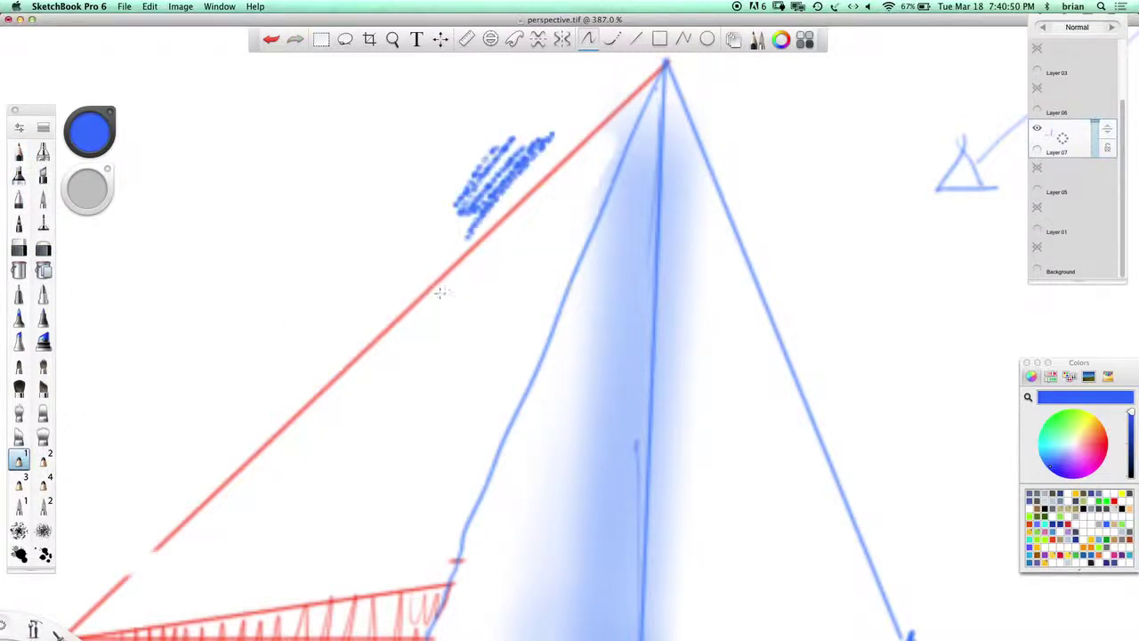
pyautogui.press('super+z')
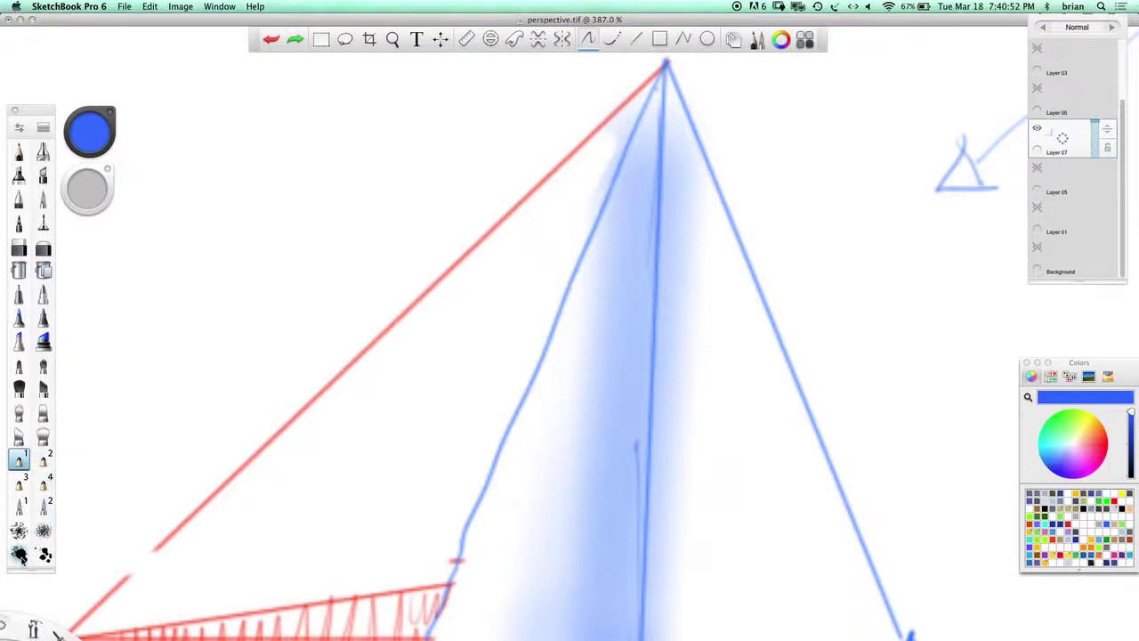
pyautogui.click(19, 531)
pyautogui.moveTo(373, 178)
pyautogui.mouseDown()
pyautogui.moveTo(303, 294)
pyautogui.moveTo(280, 392)
pyautogui.moveTo(294, 427)
pyautogui.mouseUp()
pyautogui.press('super+z')
pyautogui.press('space')
pyautogui.moveTo(562, 334)
pyautogui.mouseDown()
pyautogui.moveTo(539, 300)
pyautogui.moveTo(463, 312)
pyautogui.mouseUp()
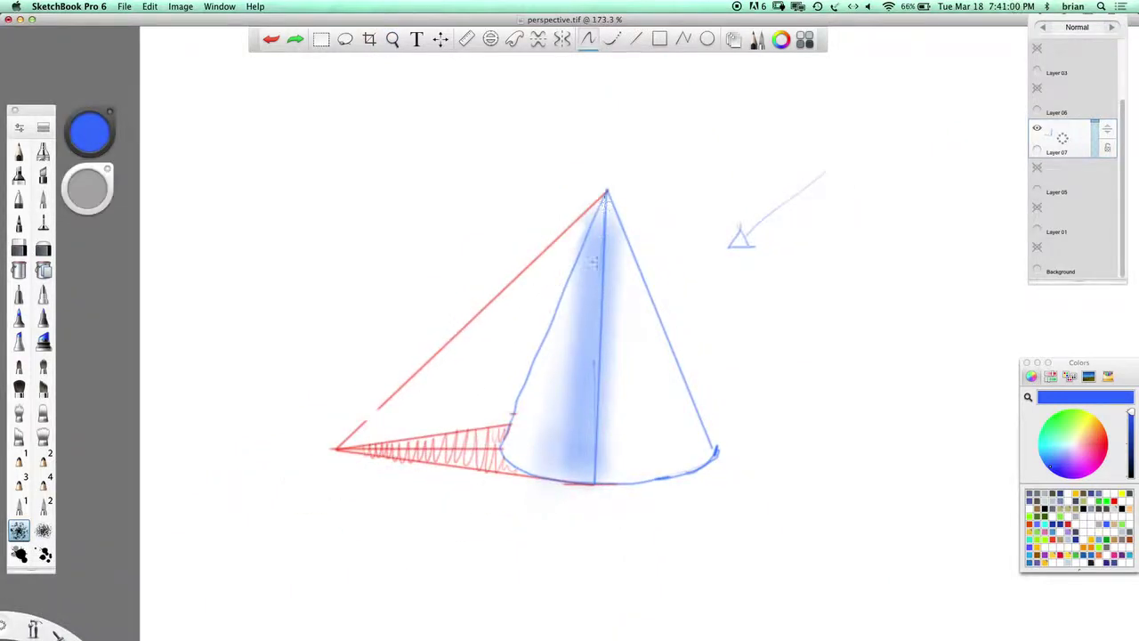
# Build up the blue airbrush shading with repeated strokes down the cone's centre, left side and lower left
pyautogui.moveTo(593, 262)
pyautogui.mouseDown()
pyautogui.moveTo(603, 214)
pyautogui.moveTo(597, 271)
pyautogui.mouseUp()
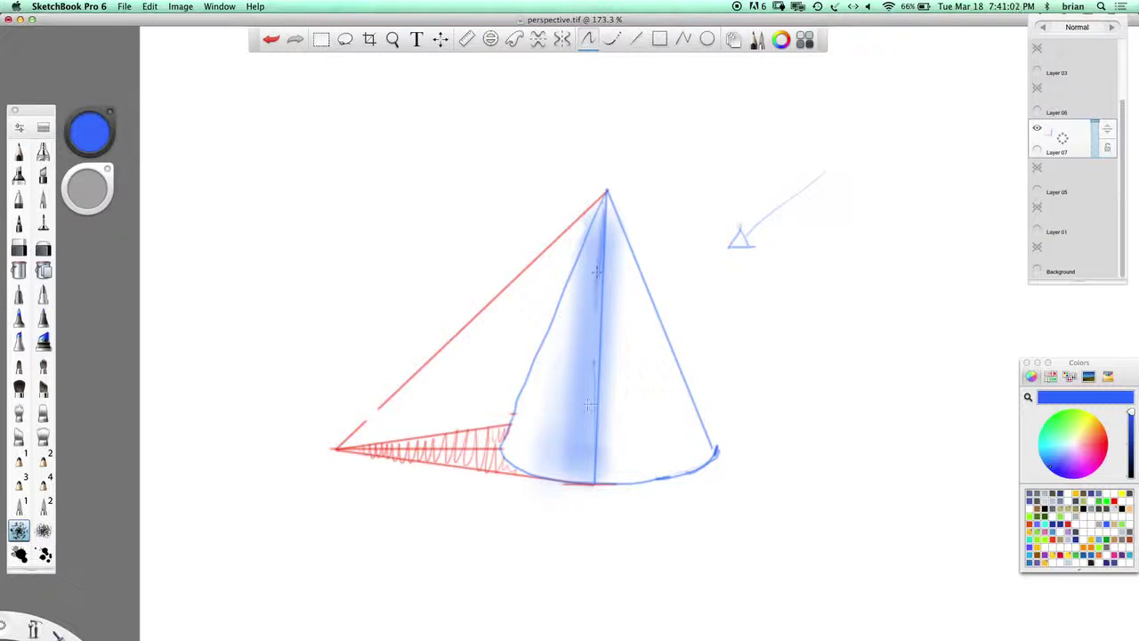
pyautogui.scroll(-5, 613, 273)
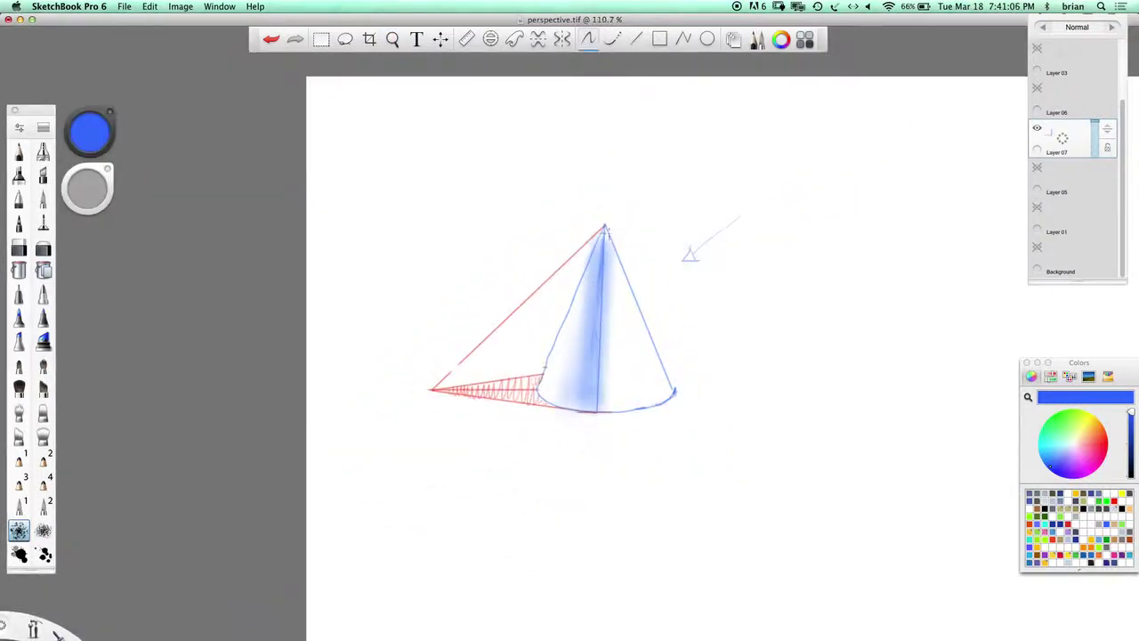
pyautogui.moveTo(604, 229); pyautogui.dragTo(586, 335)
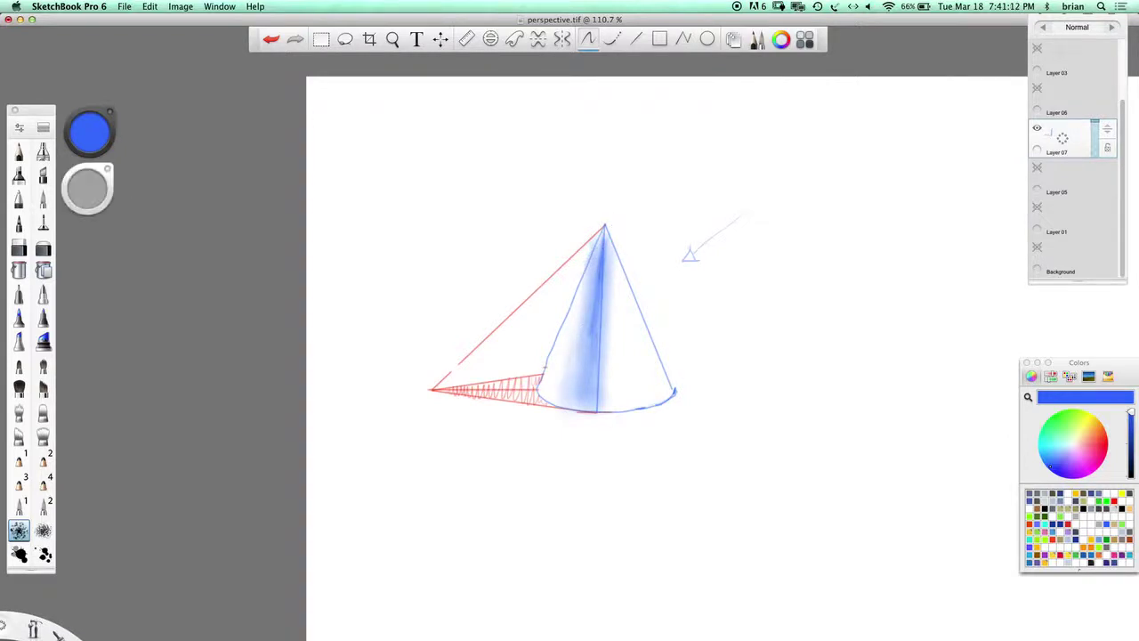
pyautogui.moveTo(594, 262)
pyautogui.mouseDown()
pyautogui.moveTo(585, 397)
pyautogui.moveTo(589, 298)
pyautogui.mouseUp()
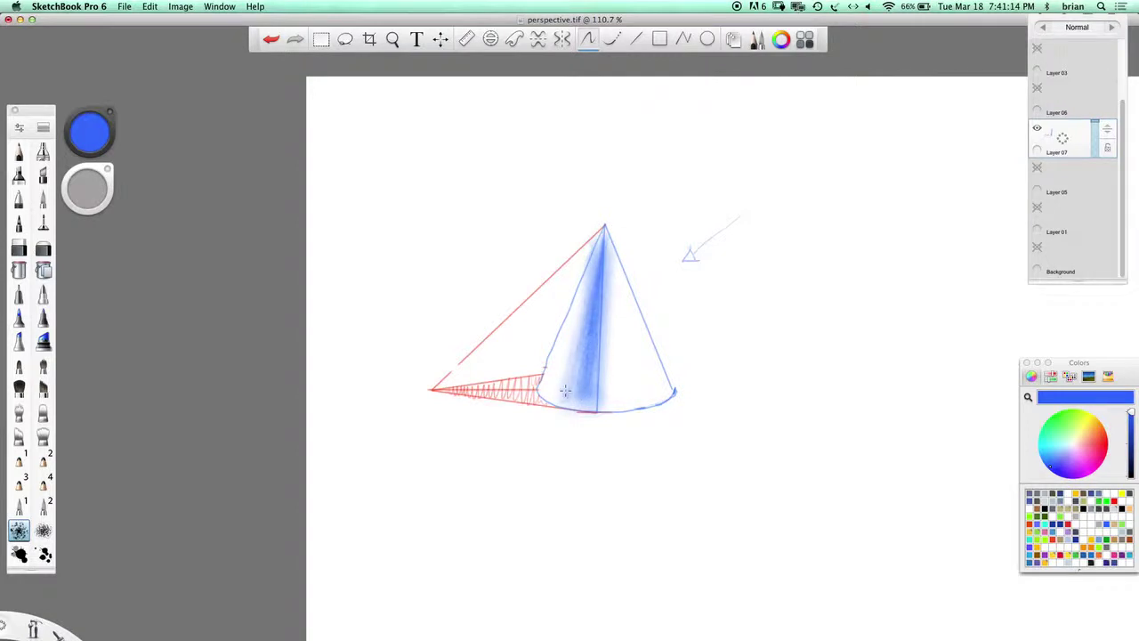
pyautogui.moveTo(562, 374); pyautogui.dragTo(590, 272)
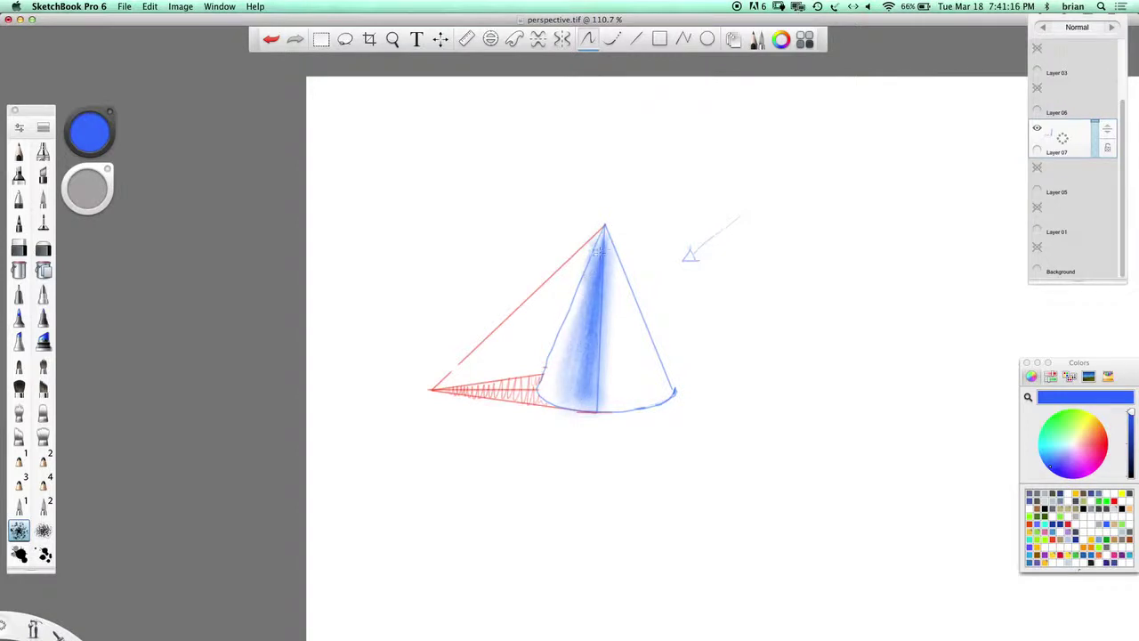
pyautogui.moveTo(553, 374); pyautogui.dragTo(586, 309)
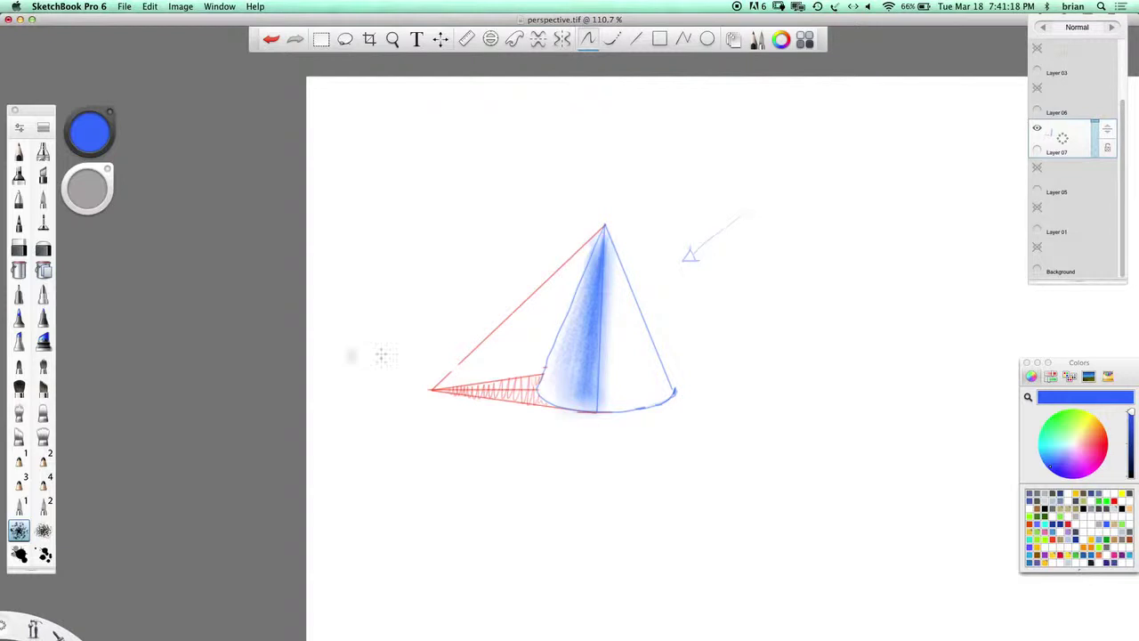
pyautogui.moveTo(352, 356)
pyautogui.mouseDown()
pyautogui.moveTo(535, 334)
pyautogui.moveTo(564, 321)
pyautogui.mouseUp()
pyautogui.moveTo(593, 400); pyautogui.dragTo(597, 301)
pyautogui.moveTo(592, 421)
pyautogui.mouseDown()
pyautogui.moveTo(605, 234)
pyautogui.moveTo(607, 376)
pyautogui.moveTo(607, 259)
pyautogui.moveTo(603, 358)
pyautogui.mouseUp()
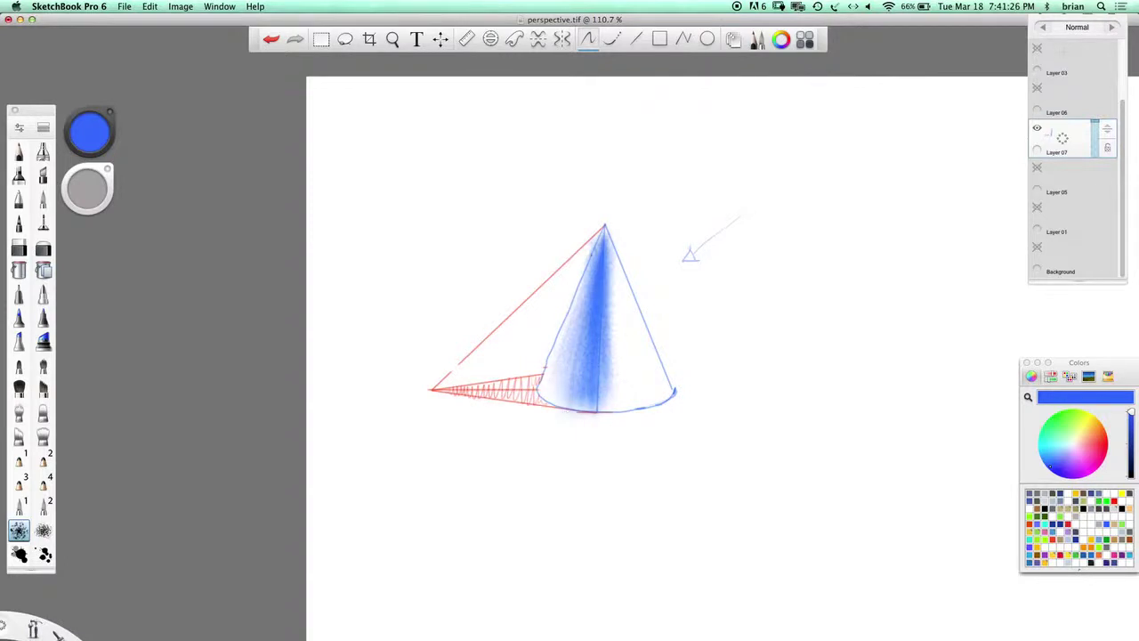
pyautogui.moveTo(552, 347); pyautogui.dragTo(545, 396)
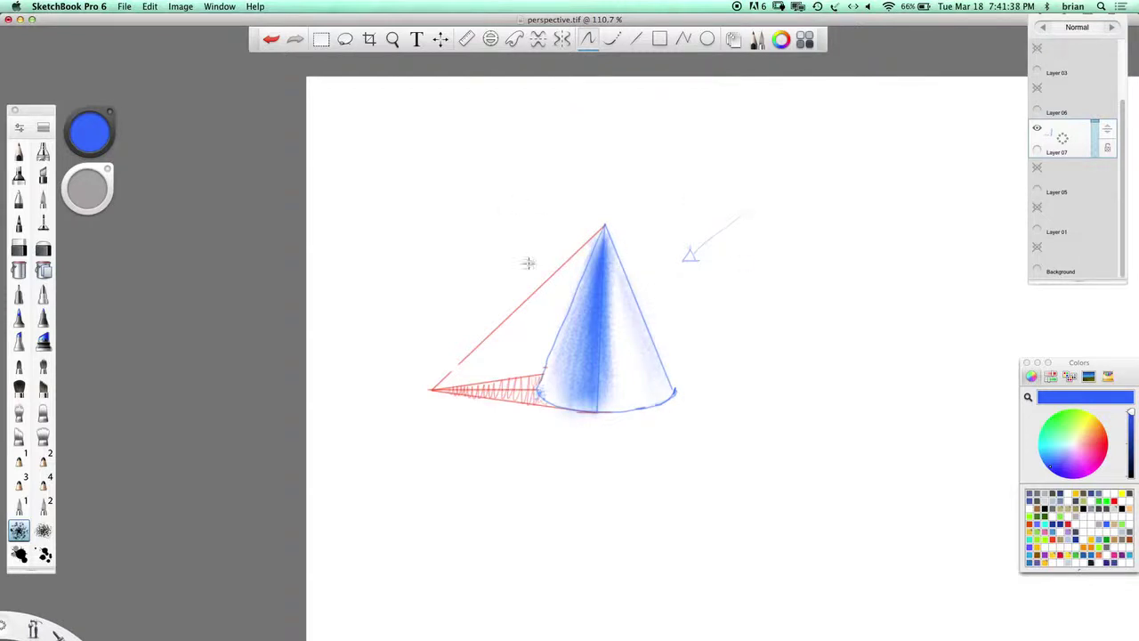
# Zoom out to the whole scene and show the box sketch and perspective guide layers
pyautogui.press('z')
pyautogui.moveTo(643, 335)
pyautogui.mouseDown()
pyautogui.moveTo(732, 337)
pyautogui.moveTo(709, 338)
pyautogui.mouseUp()
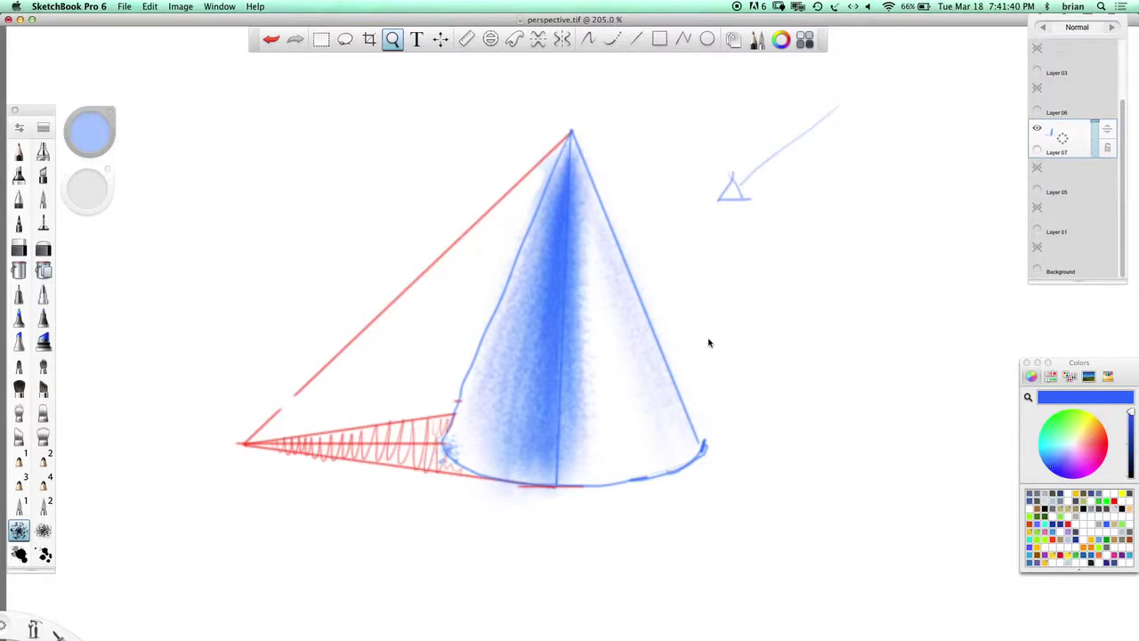
pyautogui.moveTo(553, 416); pyautogui.dragTo(732, 305)
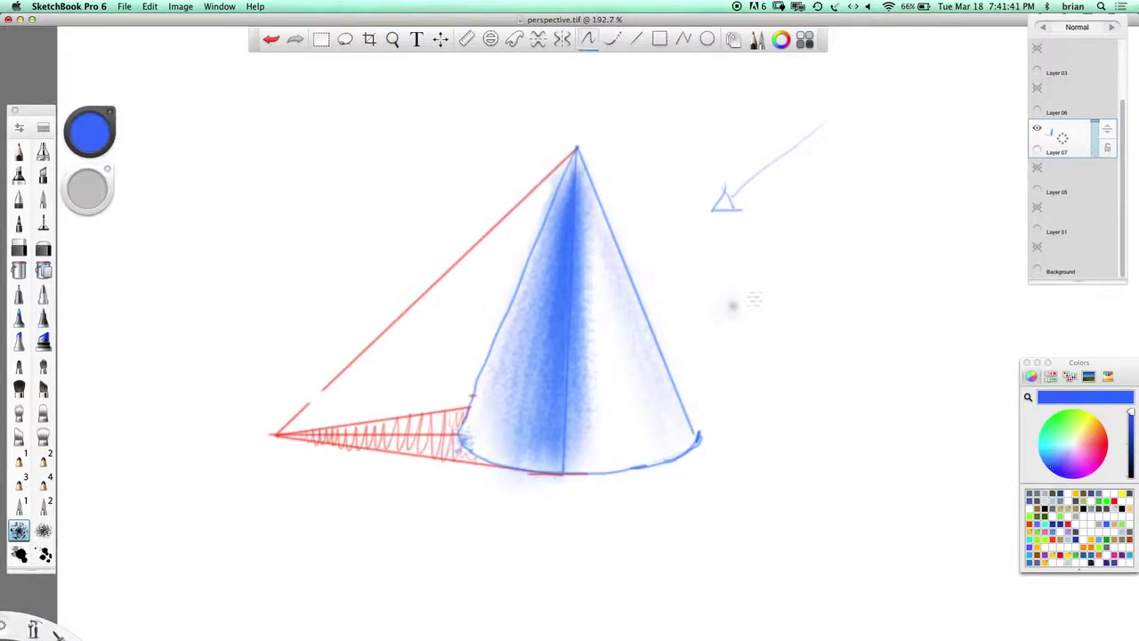
pyautogui.click(1037, 169)
pyautogui.click(1037, 169)
pyautogui.click(1037, 207)
pyautogui.press('space')
pyautogui.moveTo(757, 350); pyautogui.dragTo(1018, 279)
pyautogui.click(1037, 247)
# Hide the shaded blue cone, show the line-drawn cone, and pick the pencil on Layer 05
pyautogui.press('space')
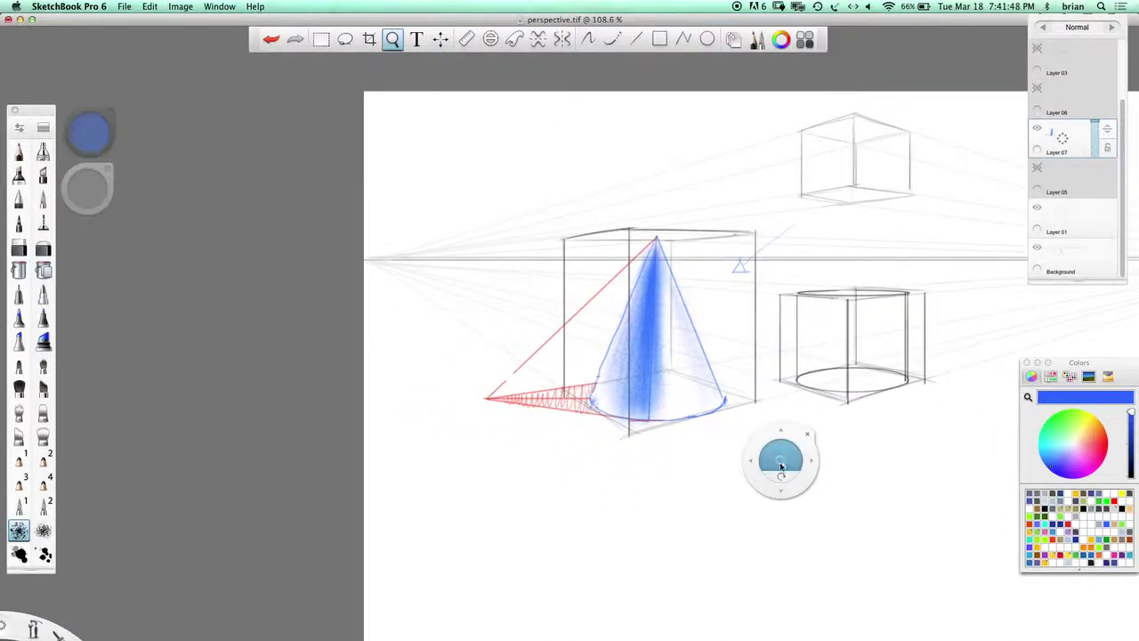
pyautogui.moveTo(773, 493); pyautogui.dragTo(651, 473)
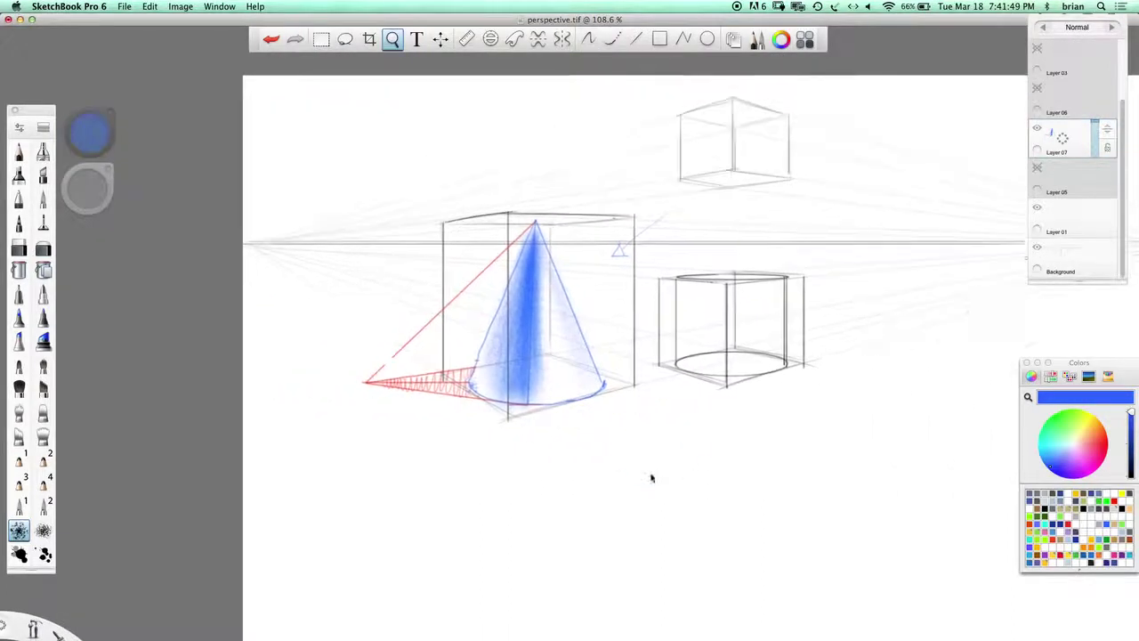
pyautogui.click(1037, 128)
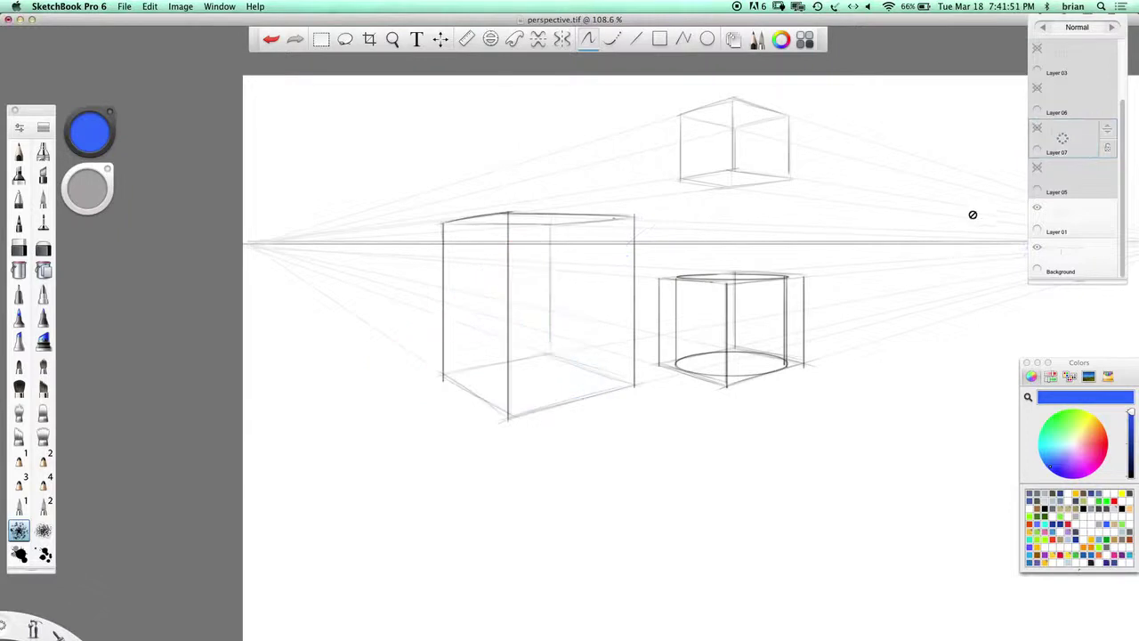
pyautogui.click(1037, 168)
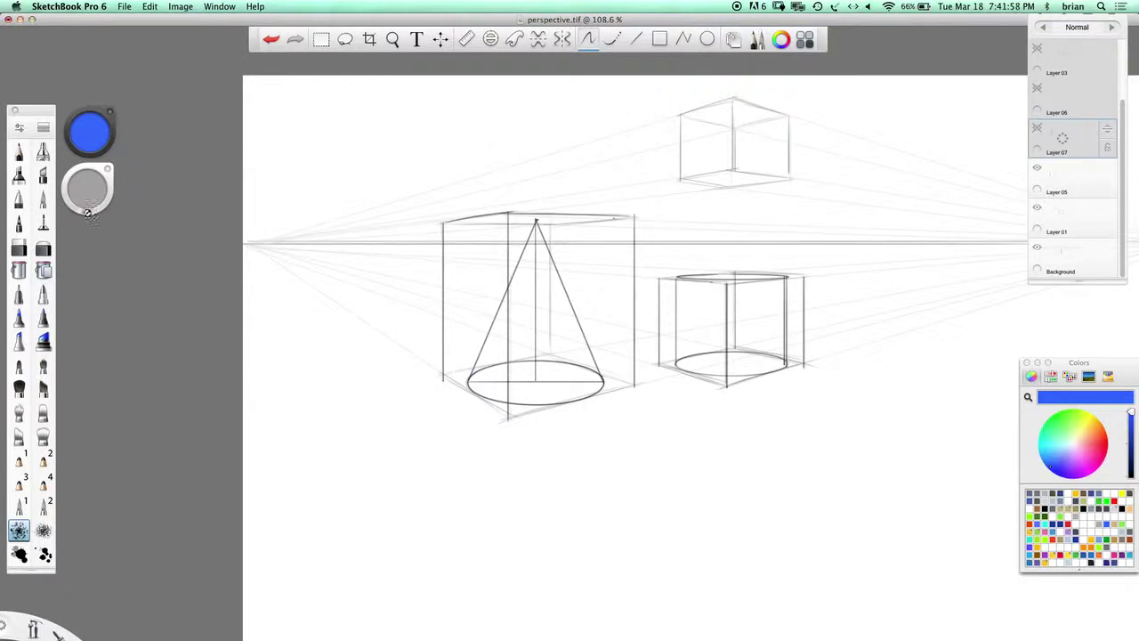
pyautogui.click(20, 149)
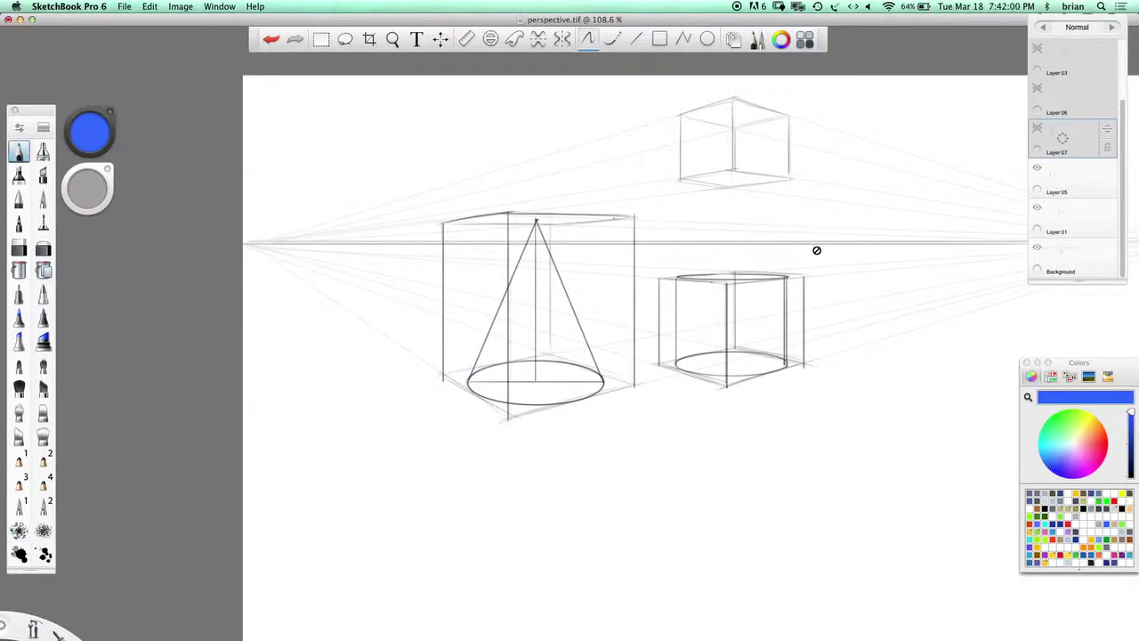
pyautogui.click(1060, 177)
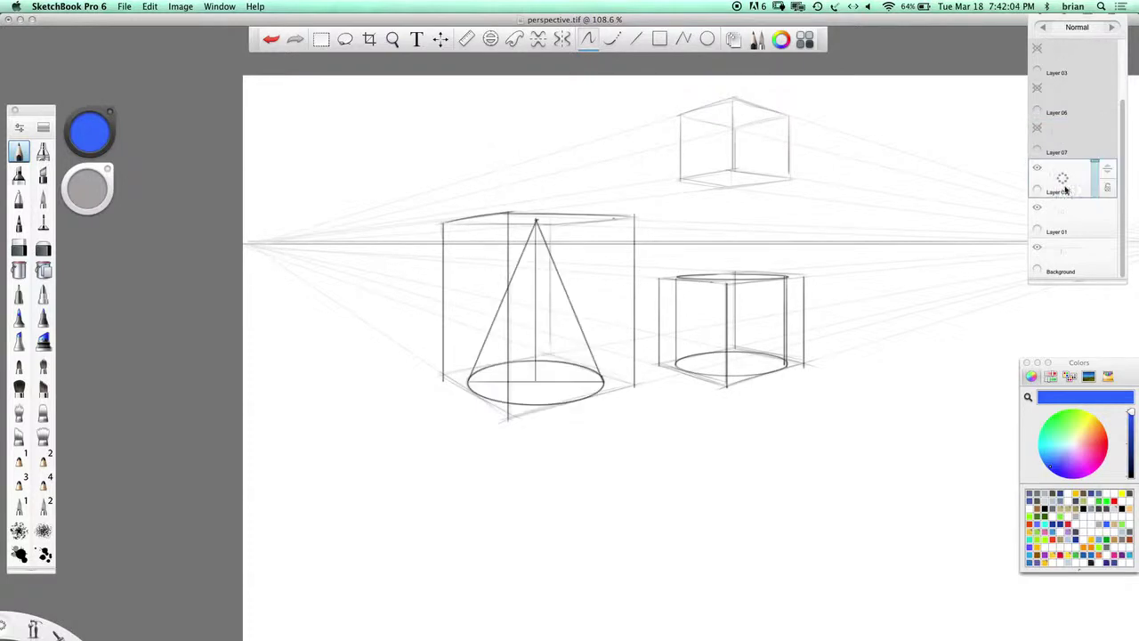
# Add Layer 08 and draw a straight blue line from the cone's base centre to the horizon
pyautogui.moveTo(1063, 178); pyautogui.dragTo(1062, 147)
pyautogui.click(630, 45)
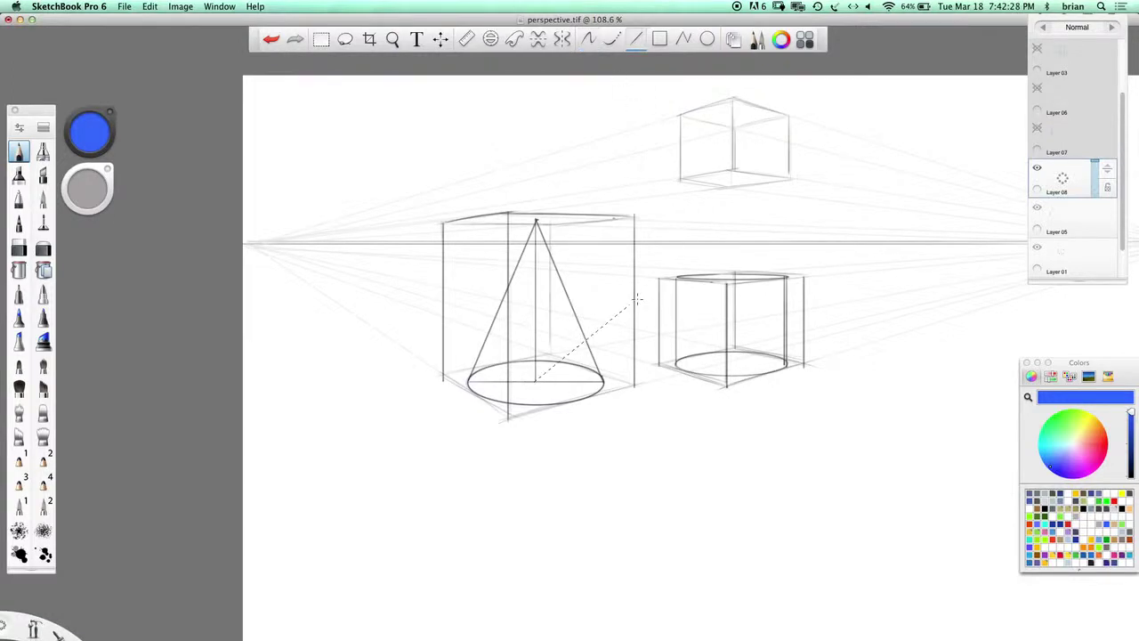
pyautogui.moveTo(711, 242); pyautogui.dragTo(711, 242)
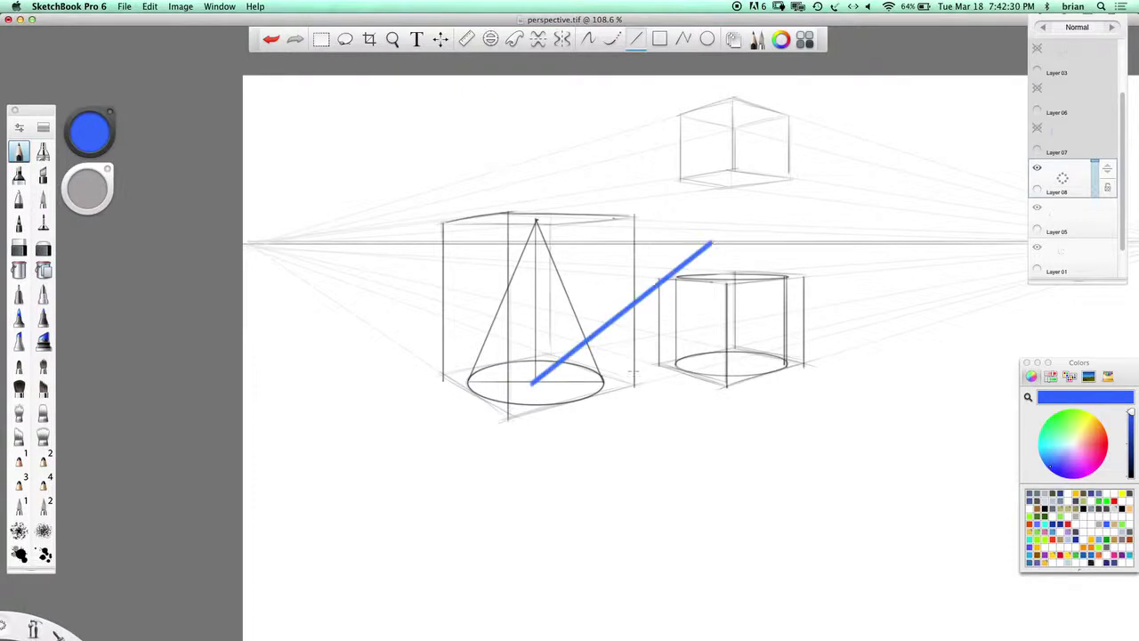
pyautogui.press('super+z')
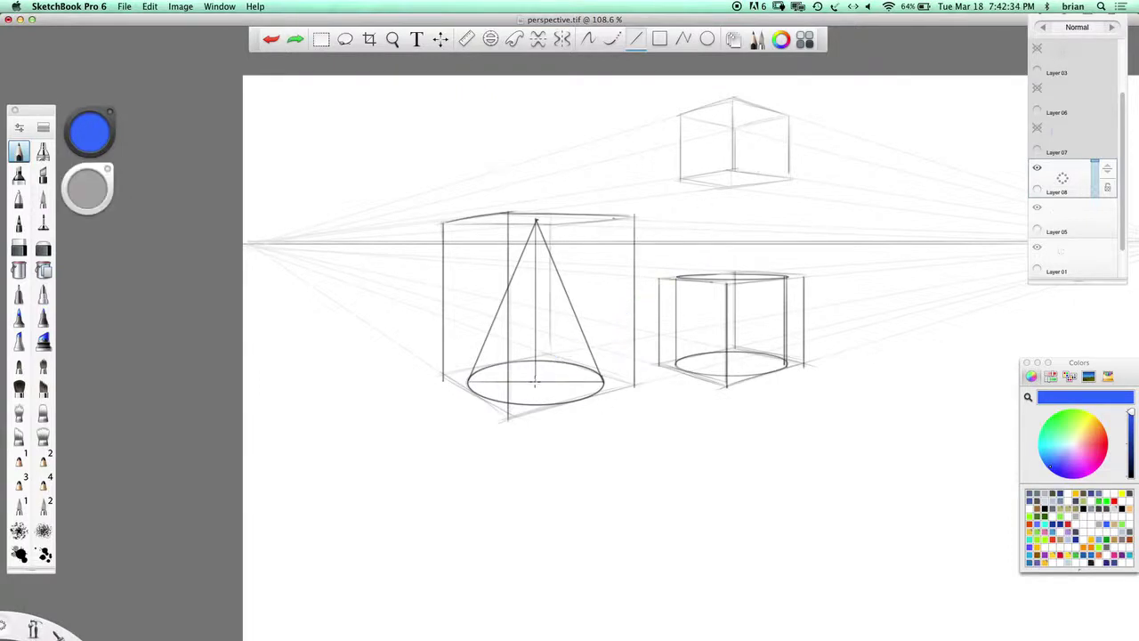
pyautogui.moveTo(536, 380); pyautogui.dragTo(777, 241)
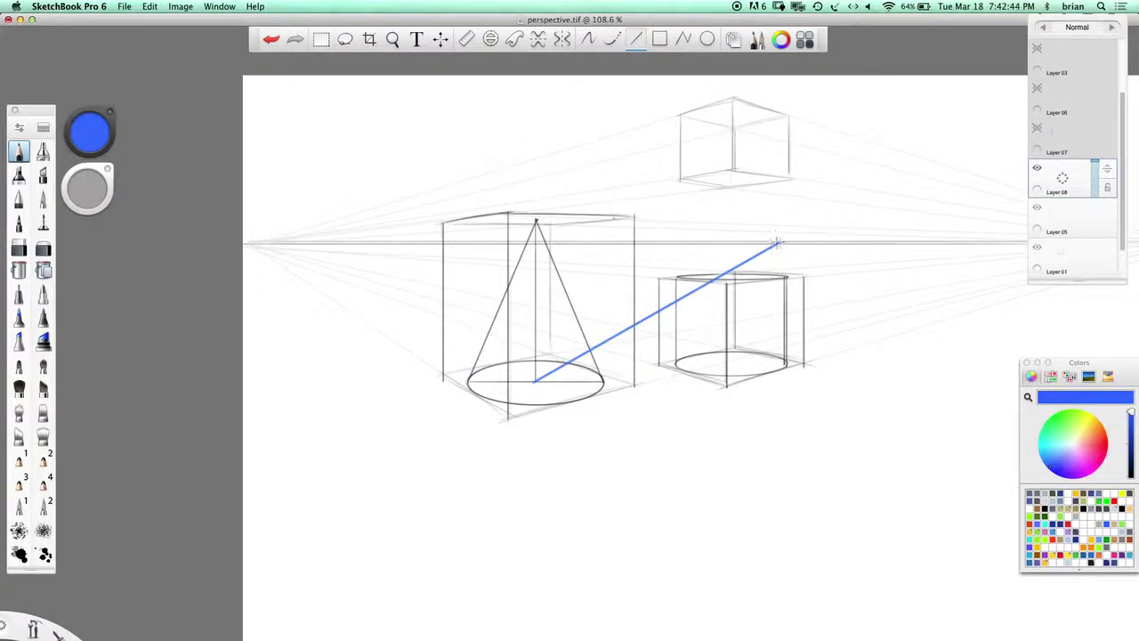
pyautogui.click(589, 40)
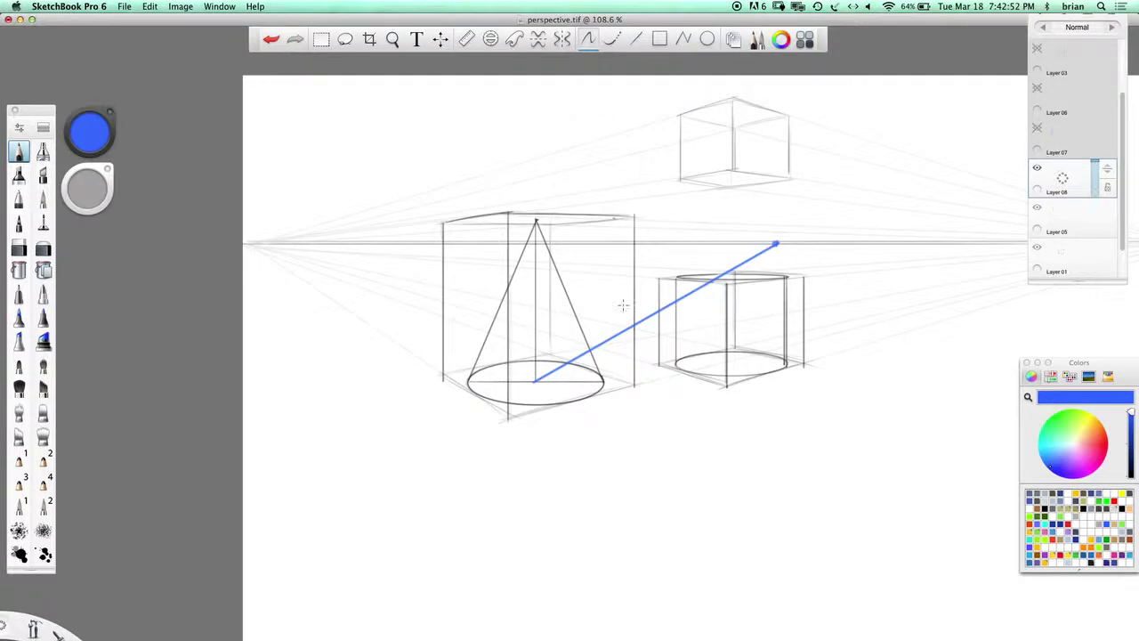
pyautogui.click(635, 40)
# Draw a blue line down-right from the cone's apex and a vertical down from the horizon point
pyautogui.moveTo(628, 314); pyautogui.dragTo(639, 322)
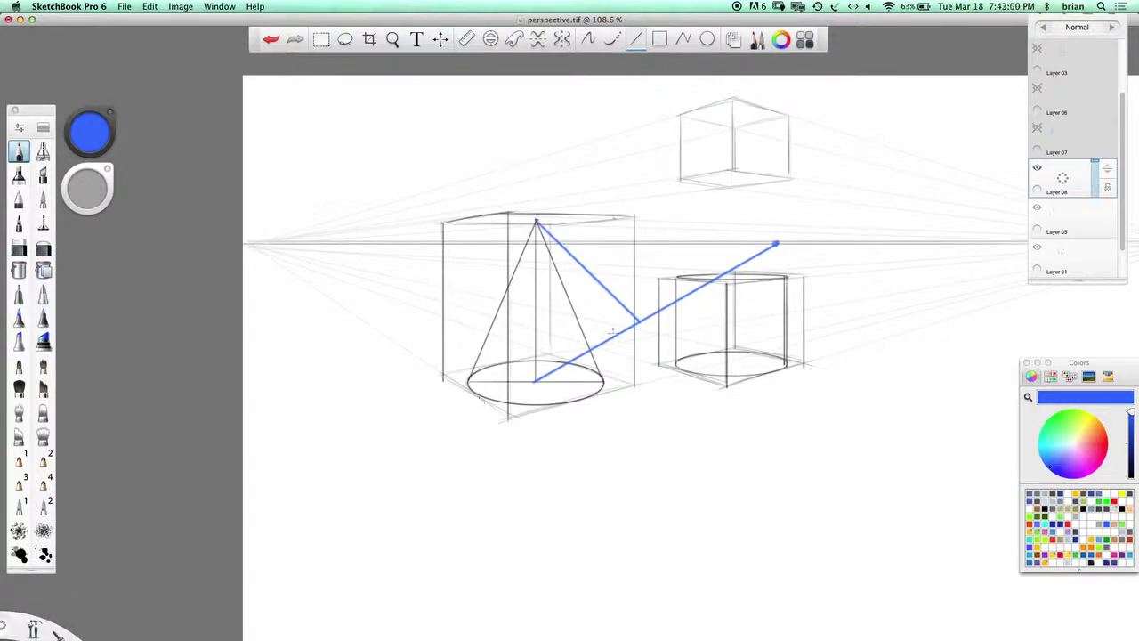
pyautogui.moveTo(537, 222); pyautogui.dragTo(634, 332)
pyautogui.moveTo(743, 422); pyautogui.dragTo(788, 464)
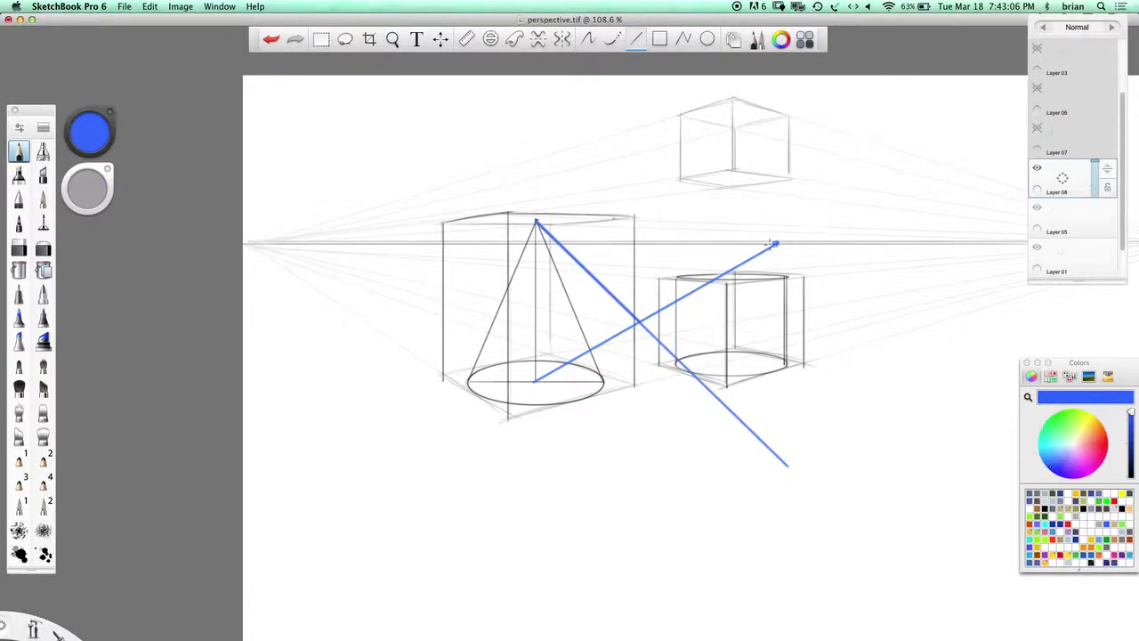
pyautogui.moveTo(776, 240); pyautogui.dragTo(762, 460)
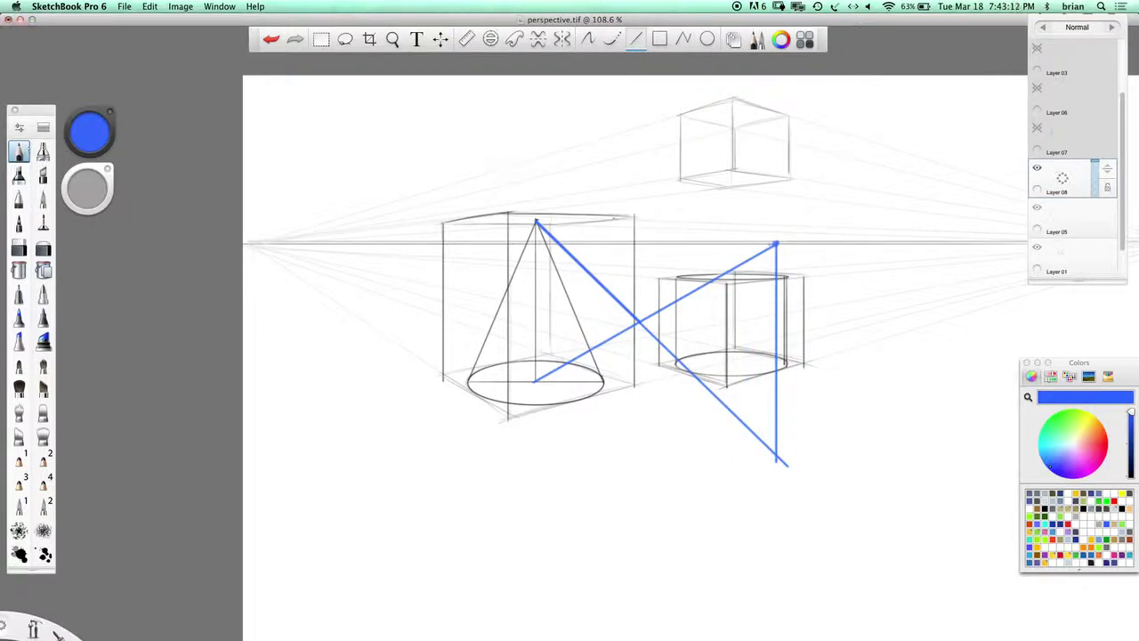
# Mark the lower corner and the crossing of the two blue lines with dots
pyautogui.click(589, 39)
pyautogui.click(776, 458)
pyautogui.click(640, 324)
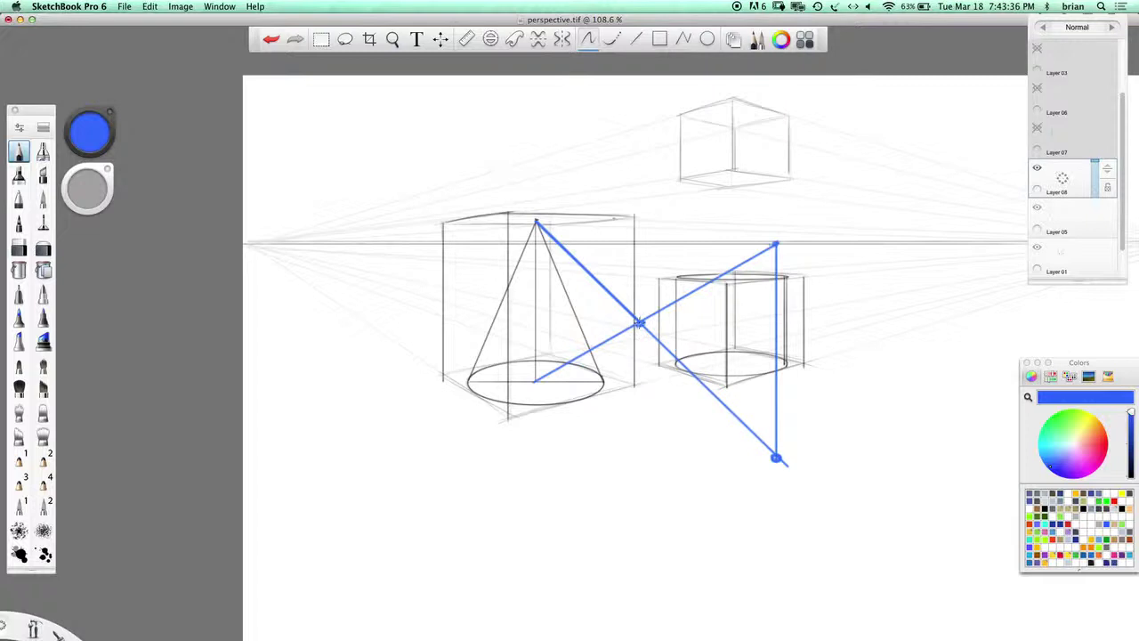
# Draw blue lines from the crossing dot to the right and left edges of the cone's base
pyautogui.click(635, 39)
pyautogui.moveTo(640, 323); pyautogui.dragTo(602, 387)
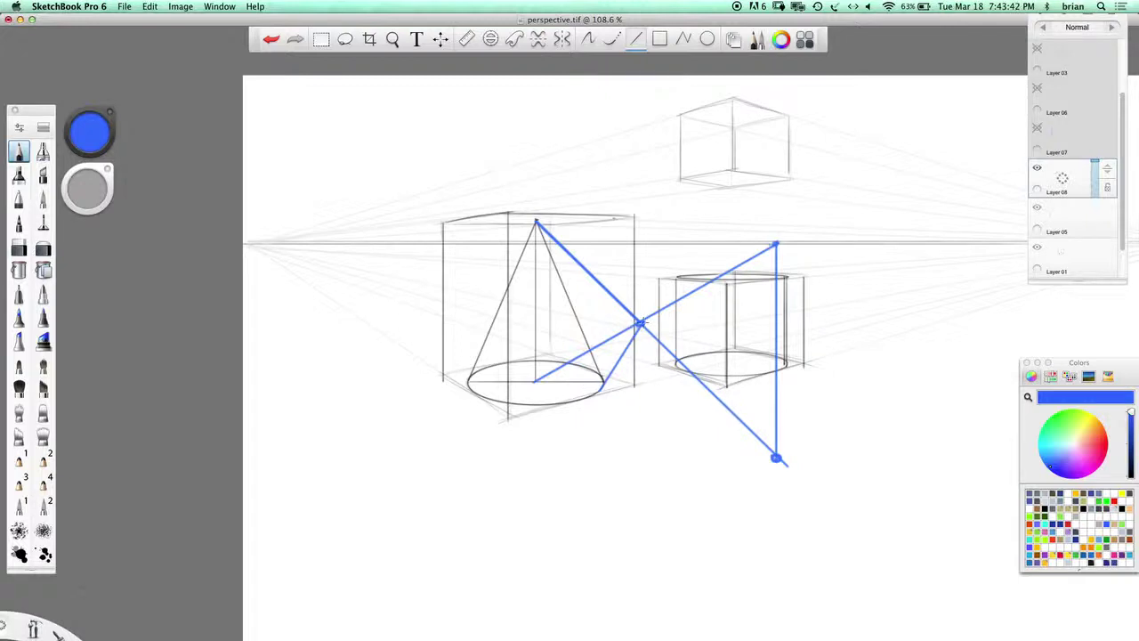
pyautogui.moveTo(640, 323); pyautogui.dragTo(481, 366)
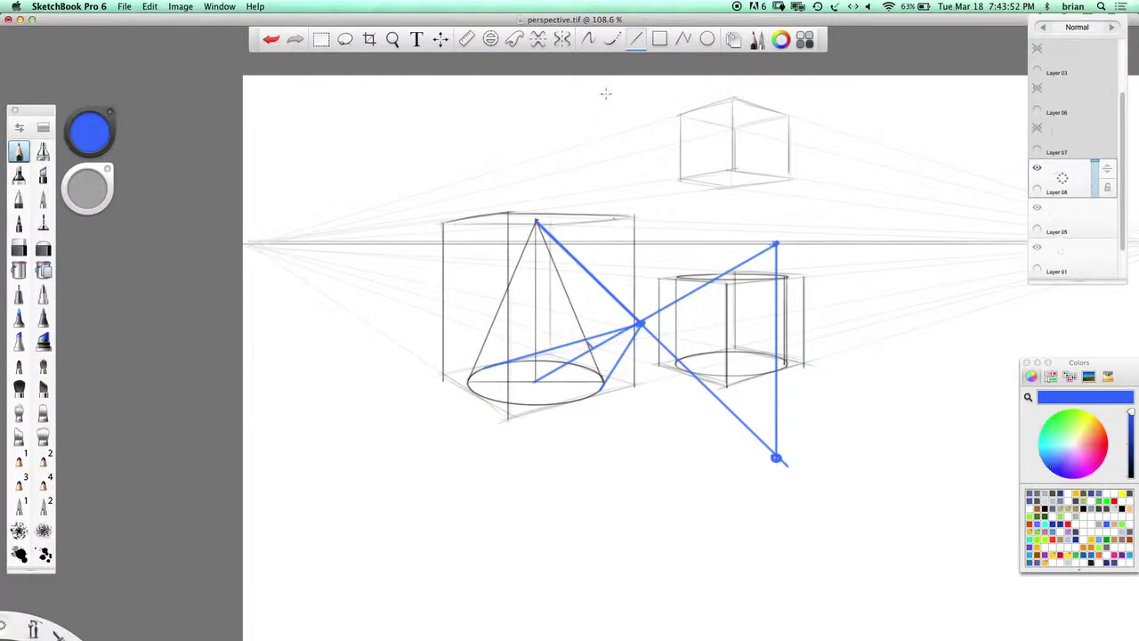
# Hatch the cone's shadow triangle, undo the hatching, and hide the first construction layer
pyautogui.click(588, 38)
pyautogui.moveTo(589, 343)
pyautogui.mouseDown()
pyautogui.moveTo(612, 364)
pyautogui.moveTo(630, 330)
pyautogui.mouseUp()
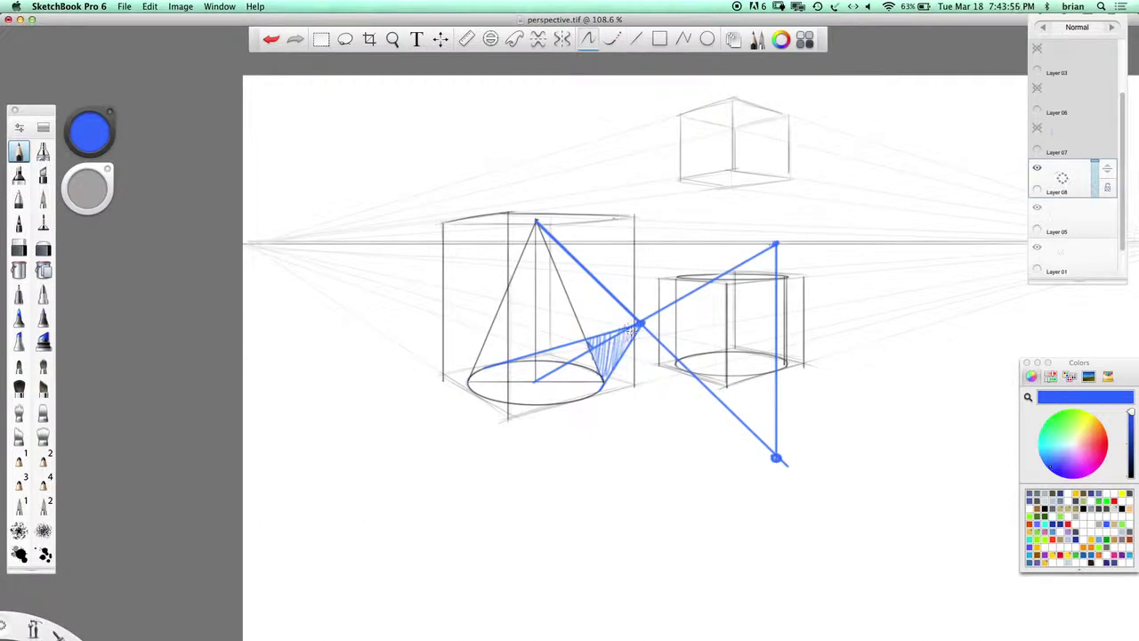
pyautogui.press('space')
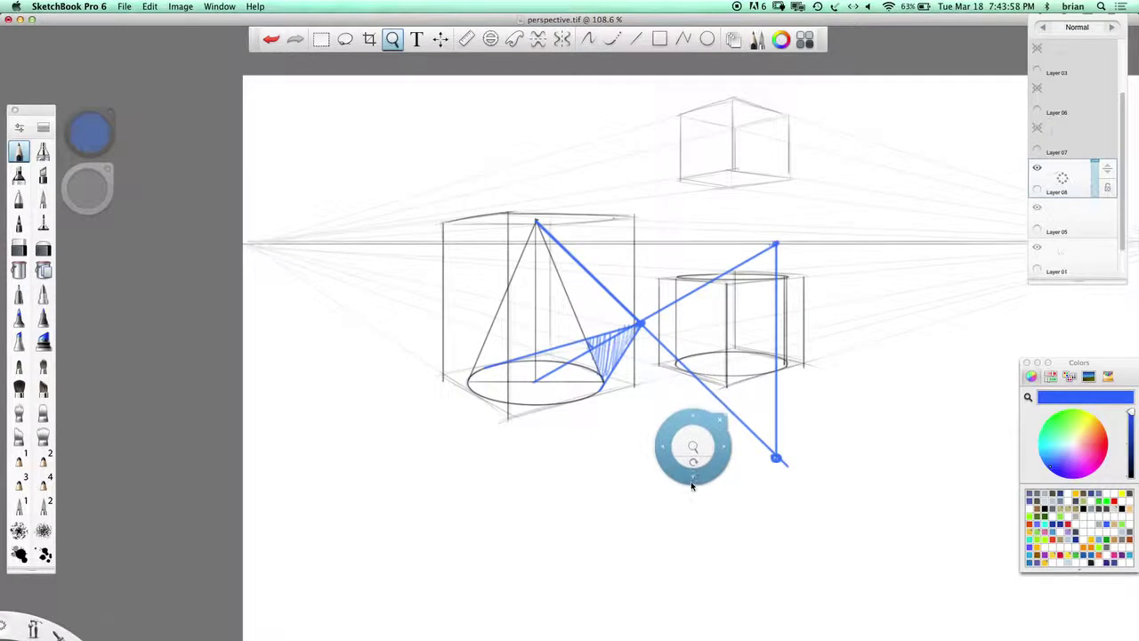
pyautogui.moveTo(692, 476)
pyautogui.mouseDown()
pyautogui.moveTo(450, 473)
pyautogui.moveTo(488, 506)
pyautogui.mouseUp()
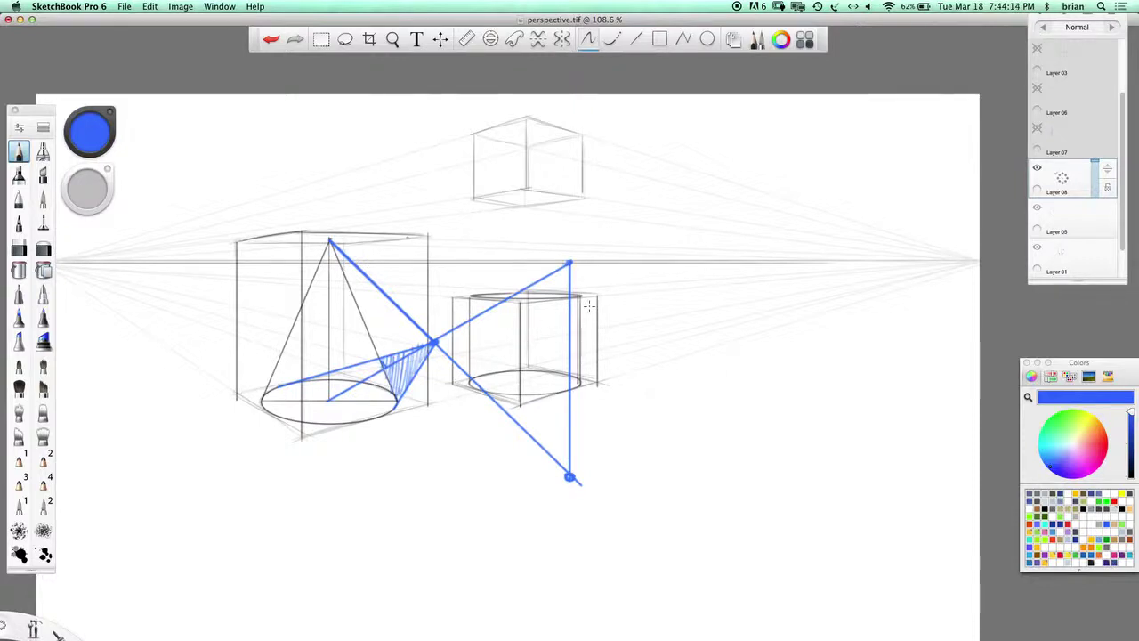
pyautogui.press('super+z')
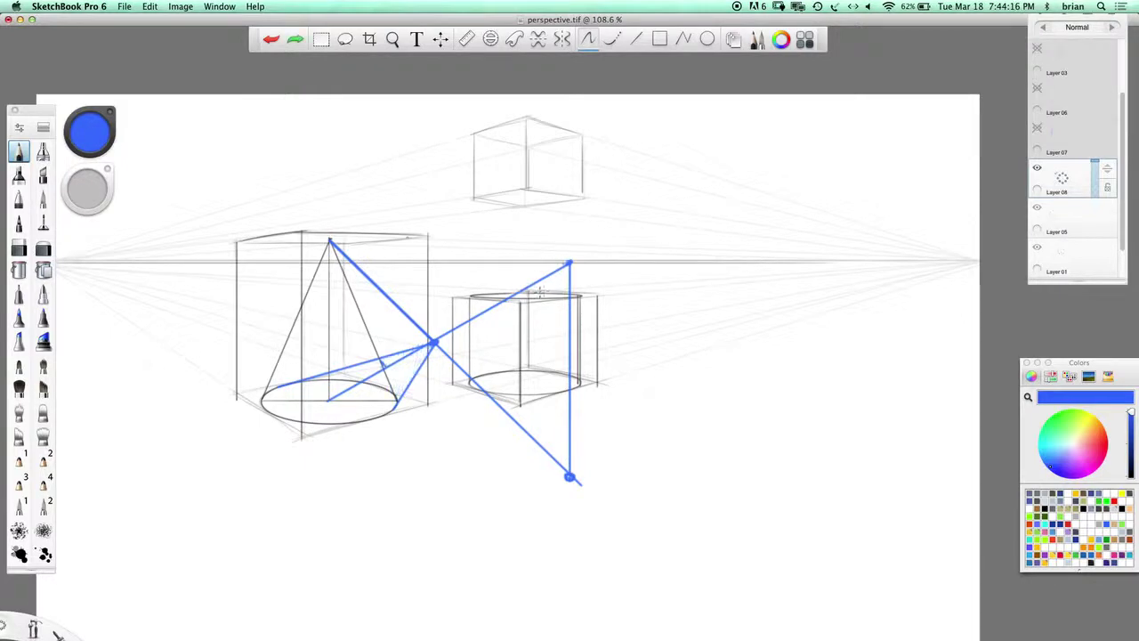
pyautogui.click(1037, 167)
pyautogui.click(1059, 214)
# On a new layer, draw a blue line from the cone's base centre to the horizon plus a vertical up
pyautogui.click(1056, 184)
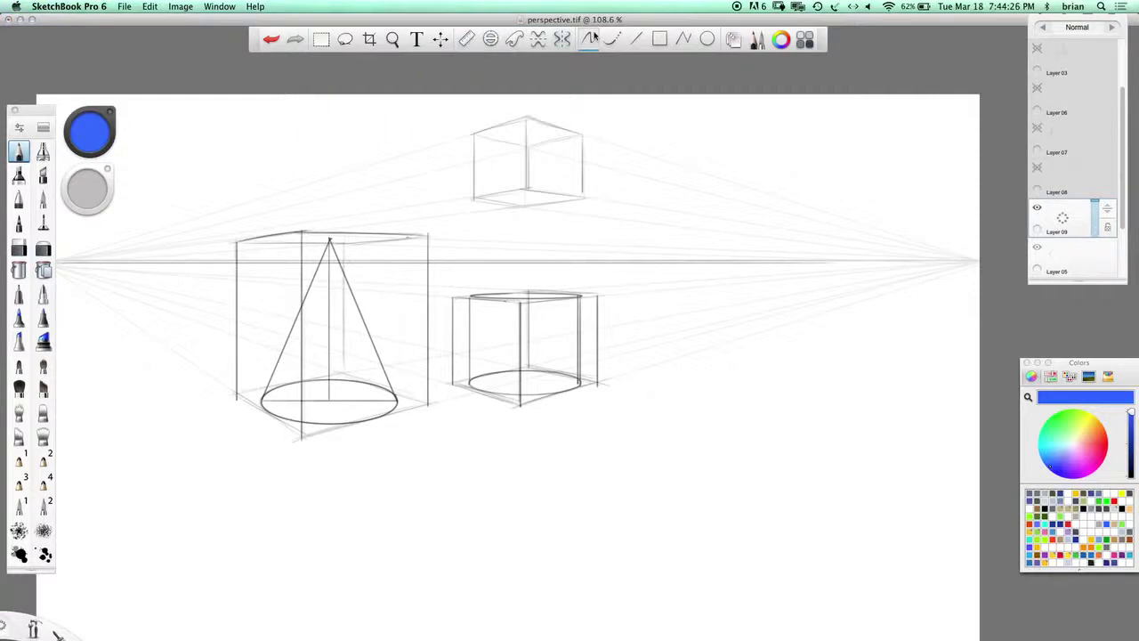
pyautogui.click(635, 39)
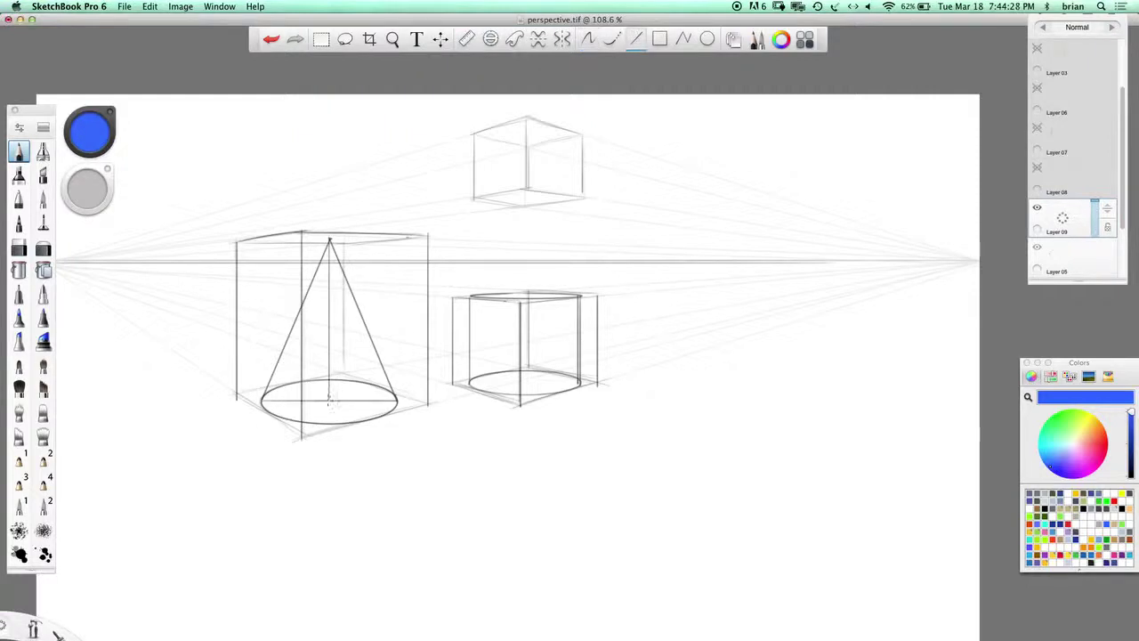
pyautogui.moveTo(329, 397); pyautogui.dragTo(668, 263)
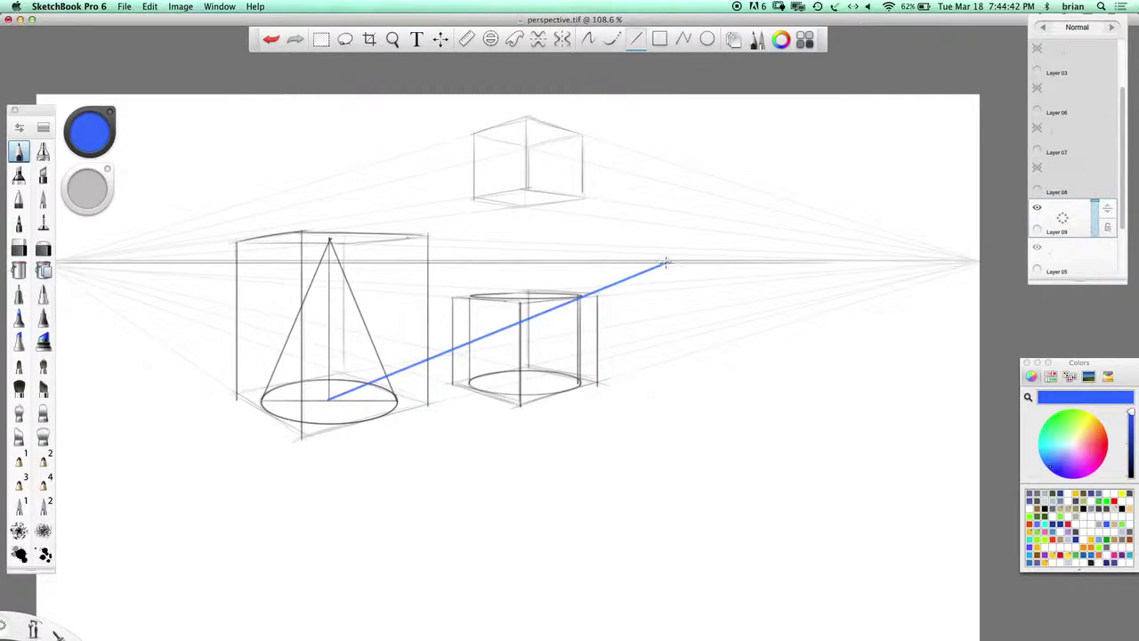
pyautogui.moveTo(659, 104); pyautogui.dragTo(663, 105)
pyautogui.press('space')
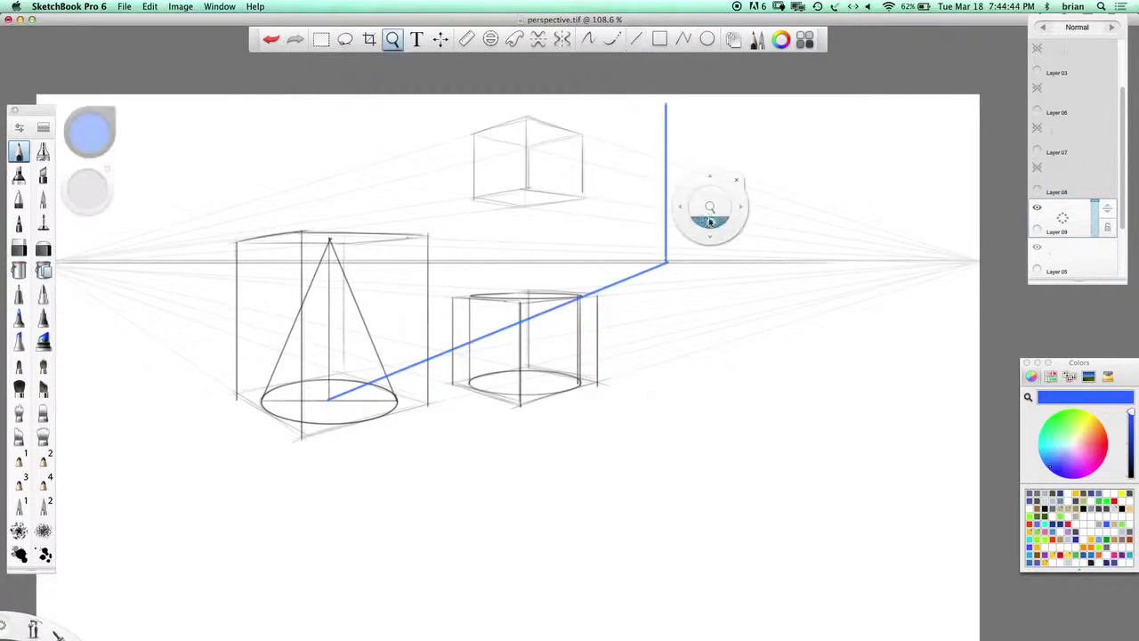
pyautogui.moveTo(712, 223); pyautogui.dragTo(666, 220)
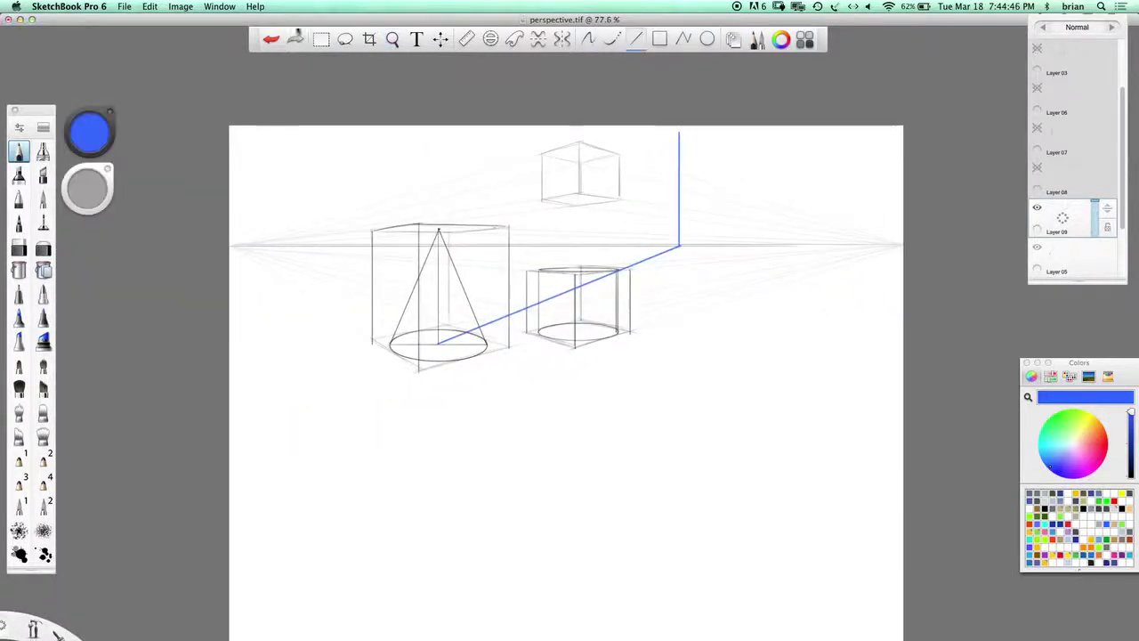
# Change the canvas height from 1152 to 3000, anchored at the bottom middle
pyautogui.click(180, 7)
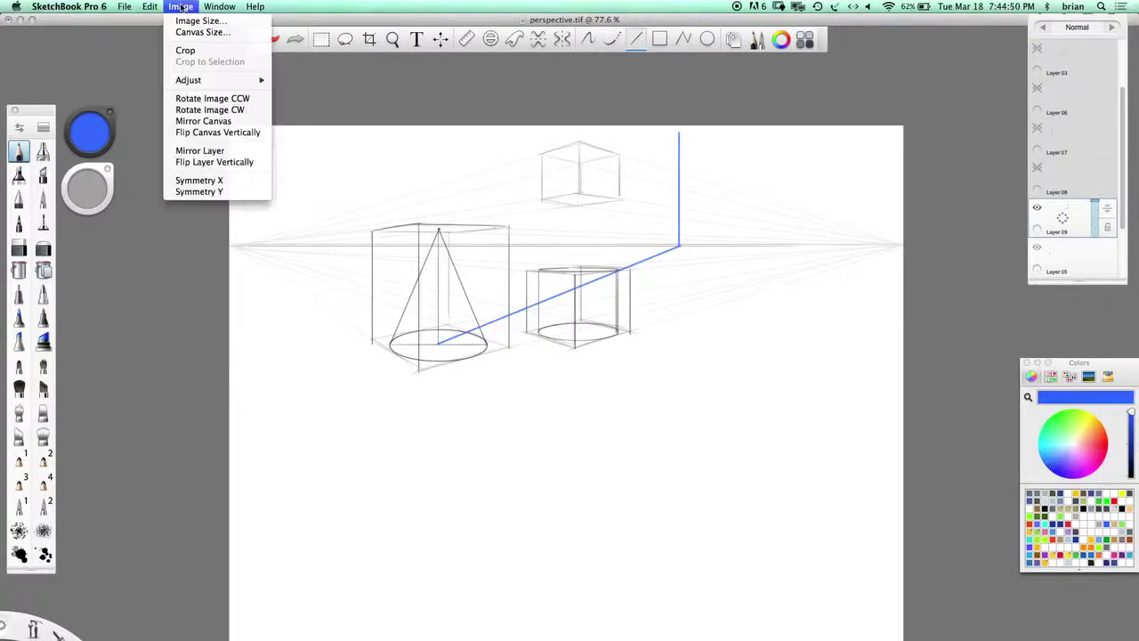
pyautogui.click(304, 67)
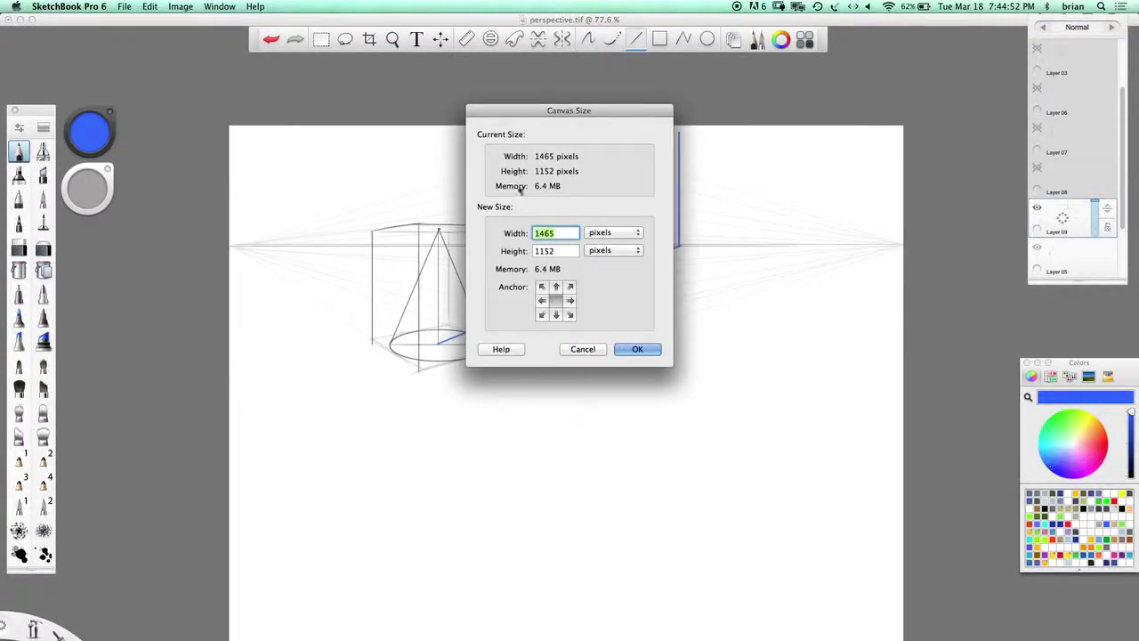
pyautogui.click(556, 314)
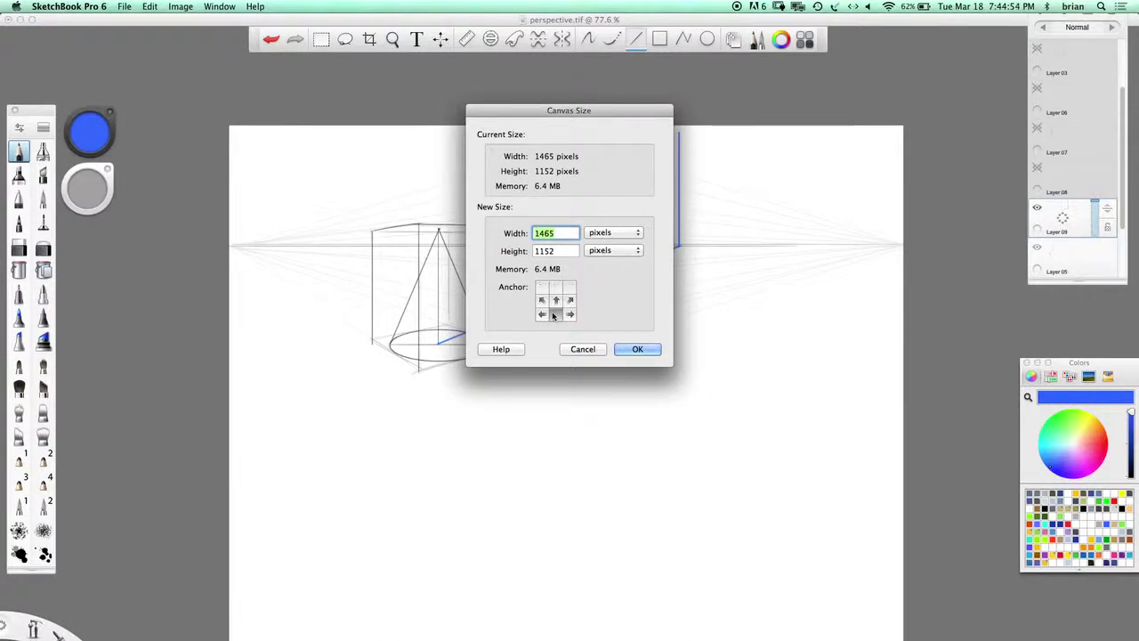
pyautogui.doubleClick(561, 250)
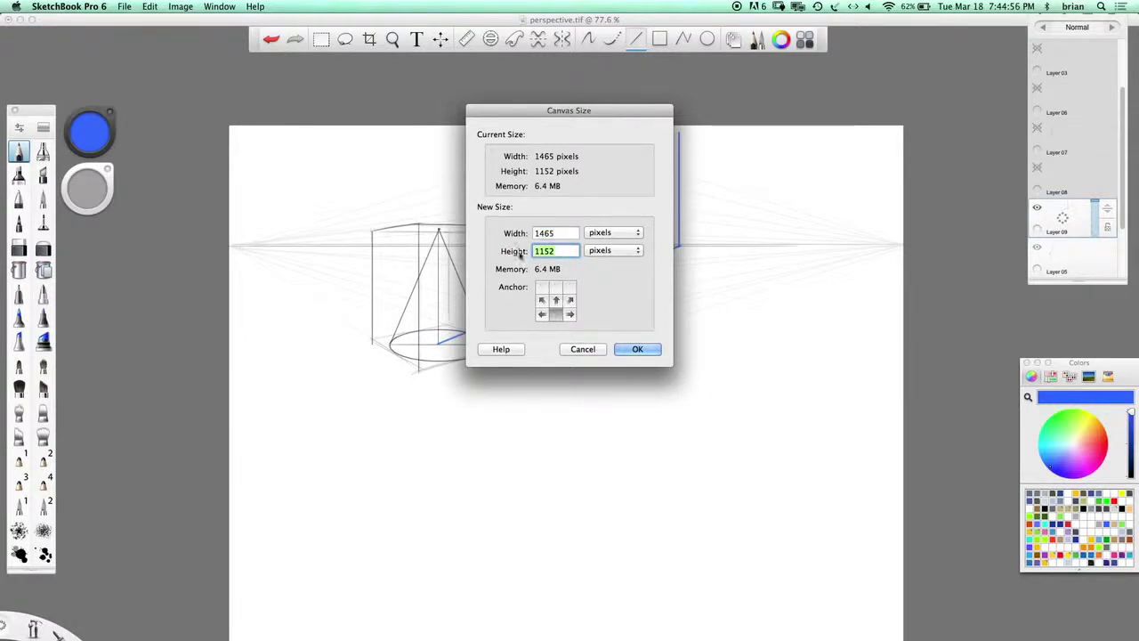
pyautogui.write('3000')
pyautogui.click(637, 349)
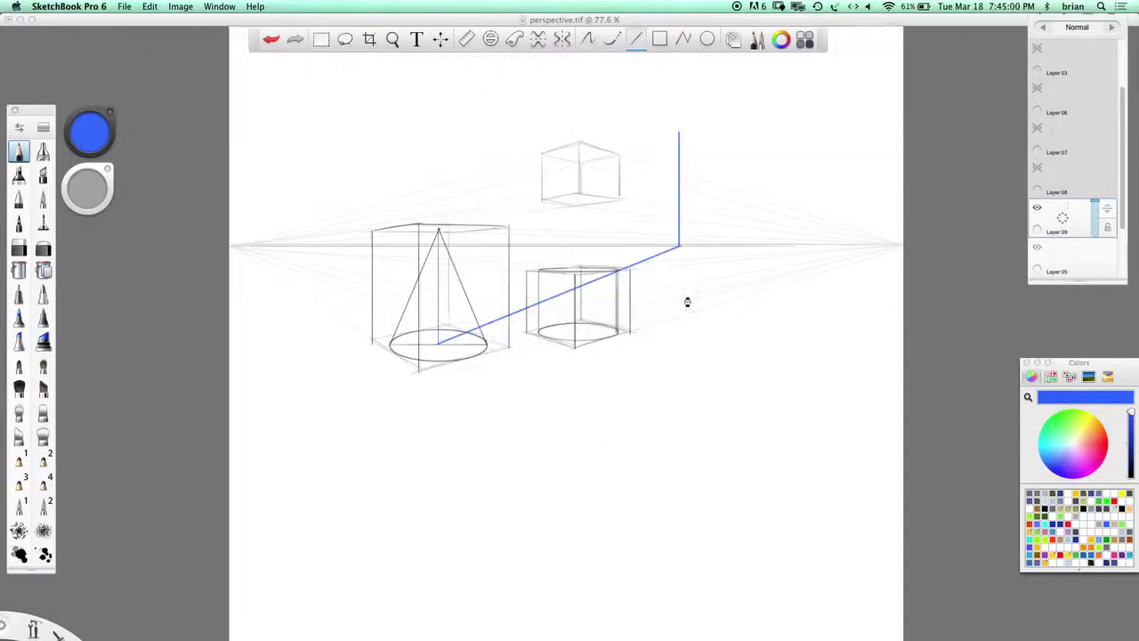
pyautogui.press('space')
pyautogui.moveTo(686, 224); pyautogui.dragTo(702, 327)
pyautogui.press('space')
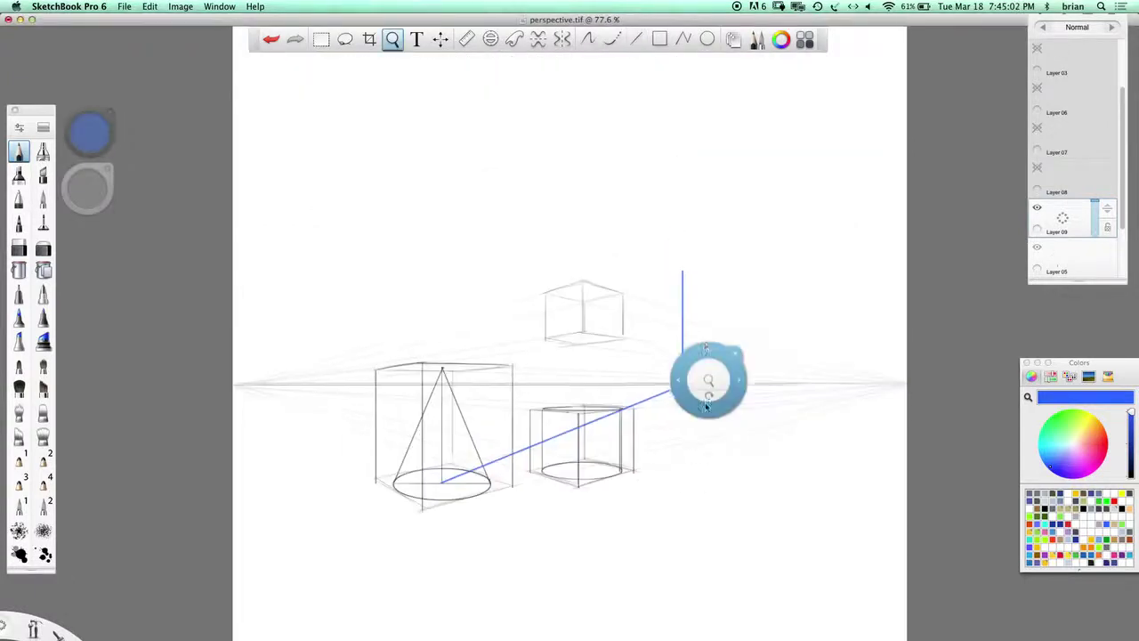
pyautogui.moveTo(709, 369); pyautogui.dragTo(746, 365)
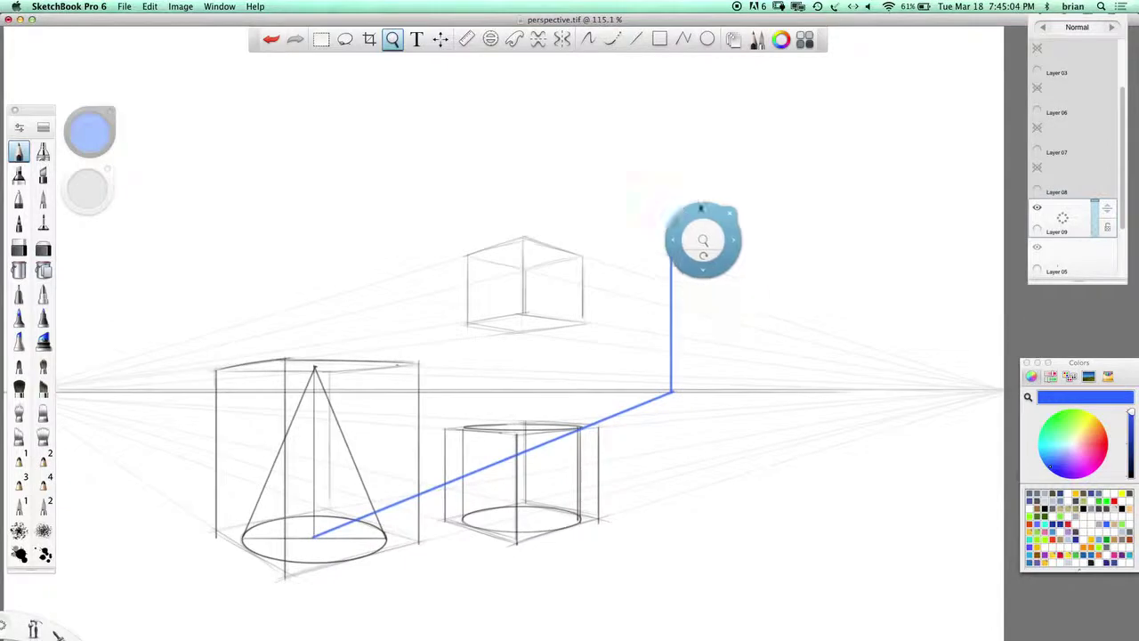
# Extend the blue vertical line up to the top of the enlarged canvas
pyautogui.press('l')
pyautogui.moveTo(677, 174); pyautogui.dragTo(707, 61)
pyautogui.press('space')
pyautogui.moveTo(789, 241)
pyautogui.mouseDown()
pyautogui.moveTo(791, 375)
pyautogui.moveTo(798, 353)
pyautogui.mouseUp()
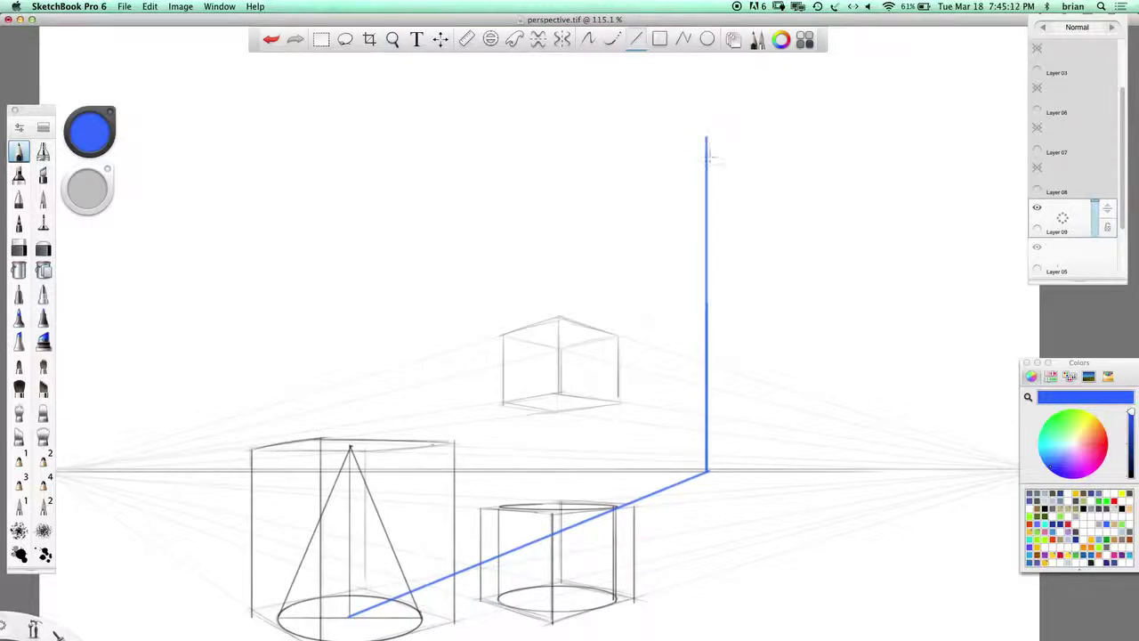
pyautogui.press('space')
pyautogui.moveTo(771, 249); pyautogui.dragTo(728, 392)
pyautogui.press('space')
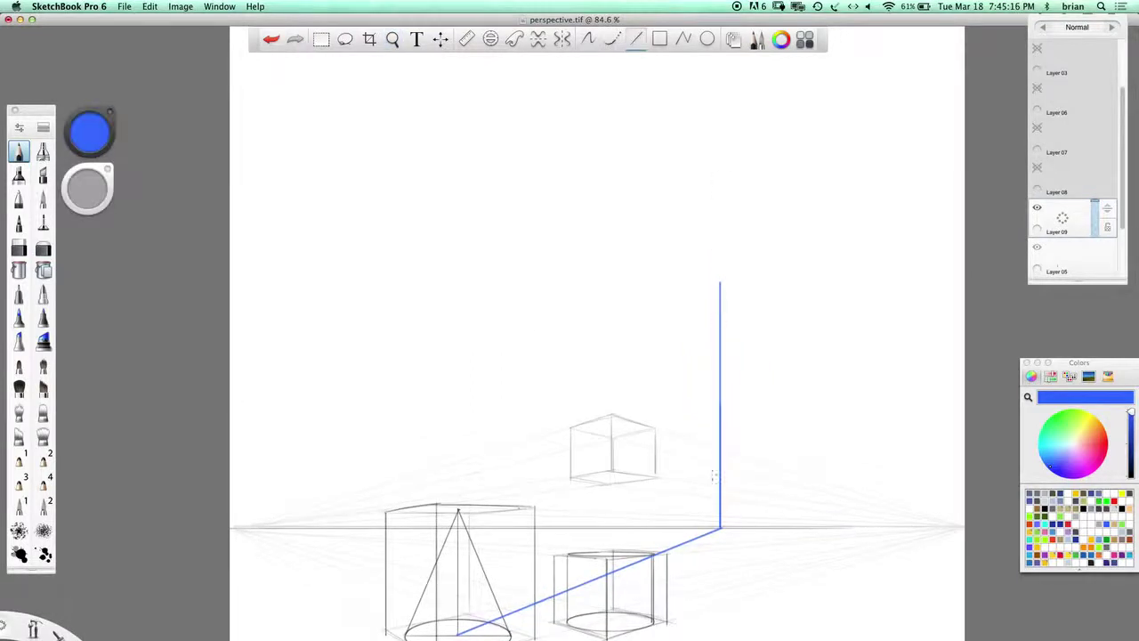
pyautogui.moveTo(720, 520)
pyautogui.mouseDown()
pyautogui.moveTo(723, 61)
pyautogui.moveTo(730, 70)
pyautogui.mouseUp()
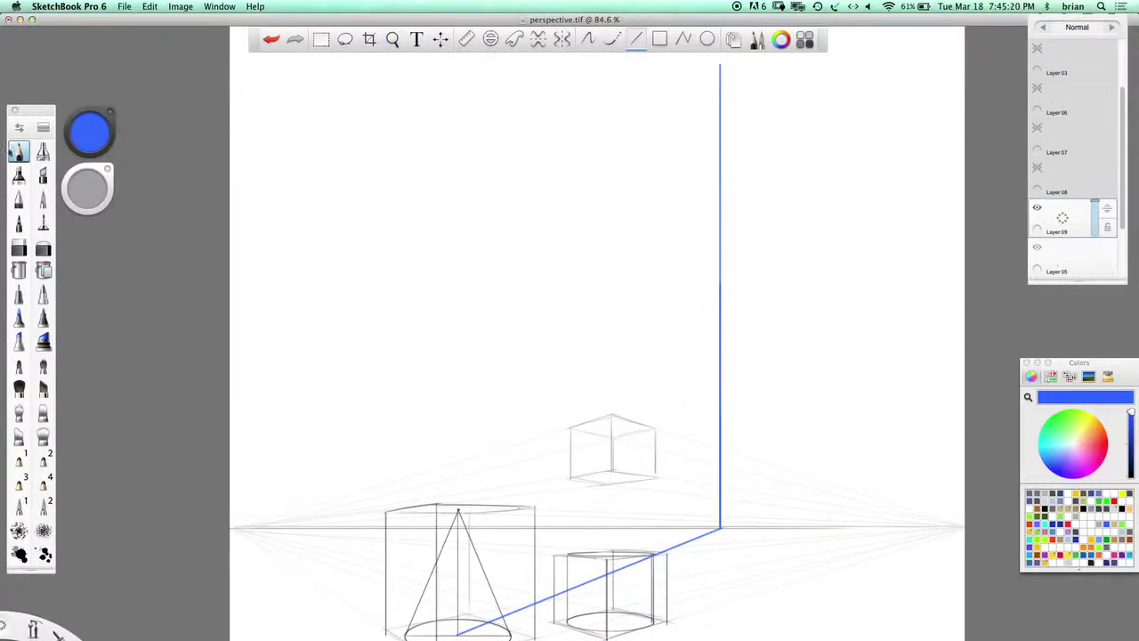
# Sketch a sun circle with rays at the top of the blue line
pyautogui.click(751, 93)
pyautogui.click(588, 40)
pyautogui.moveTo(719, 62)
pyautogui.mouseDown()
pyautogui.moveTo(710, 71)
pyautogui.moveTo(731, 64)
pyautogui.moveTo(677, 96)
pyautogui.mouseUp()
pyautogui.moveTo(701, 94)
pyautogui.mouseDown()
pyautogui.moveTo(704, 110)
pyautogui.moveTo(739, 112)
pyautogui.mouseUp()
pyautogui.moveTo(746, 96)
pyautogui.mouseDown()
pyautogui.moveTo(764, 110)
pyautogui.moveTo(774, 88)
pyautogui.mouseUp()
pyautogui.moveTo(759, 75); pyautogui.dragTo(775, 72)
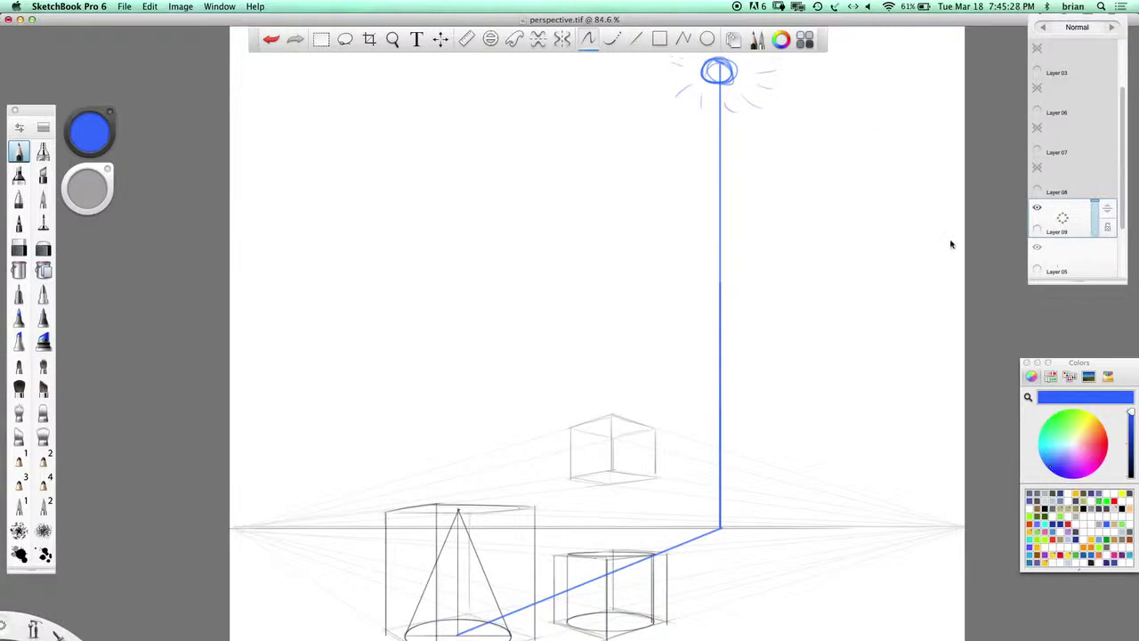
# Fill the sun with yellow using a broad brush, then set the colour to red
pyautogui.click(1090, 415)
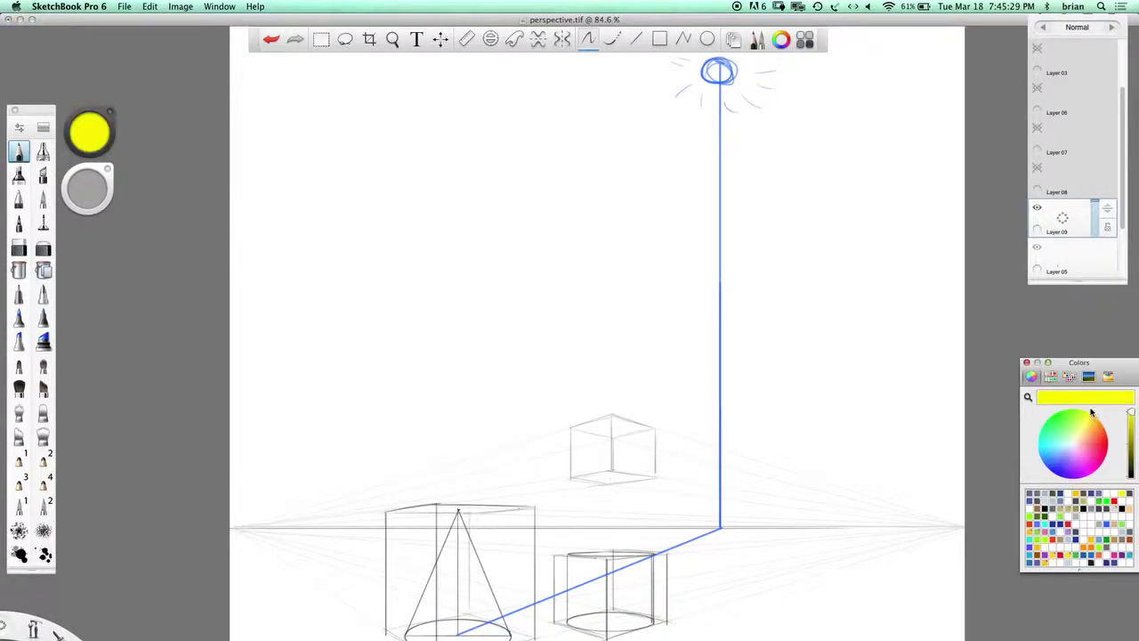
pyautogui.click(43, 151)
pyautogui.moveTo(712, 68); pyautogui.dragTo(699, 78)
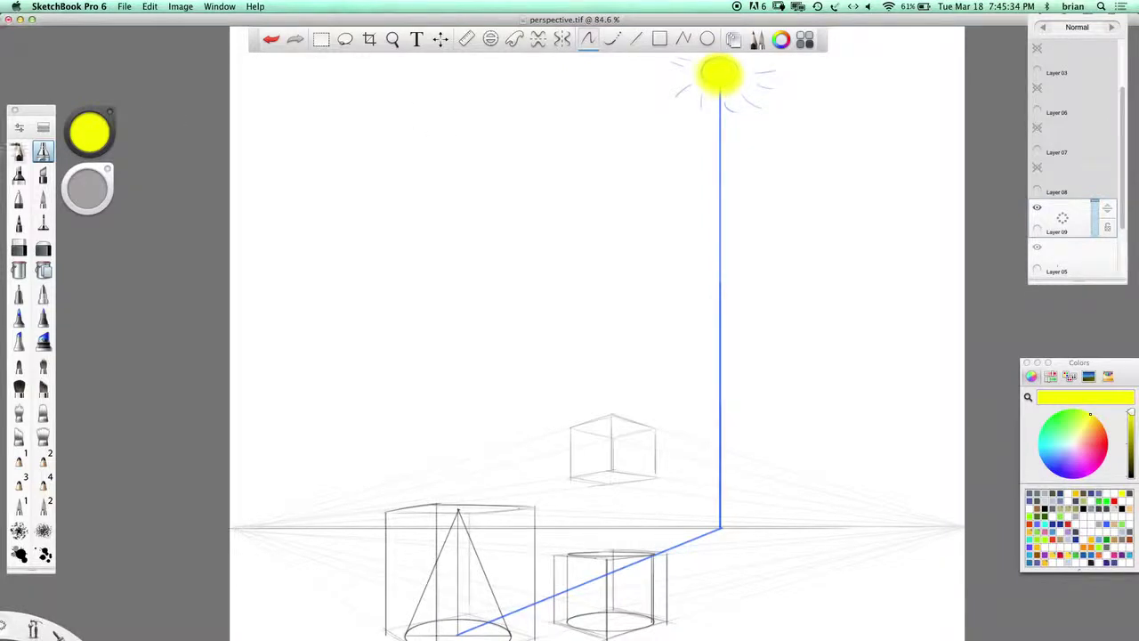
pyautogui.click(19, 152)
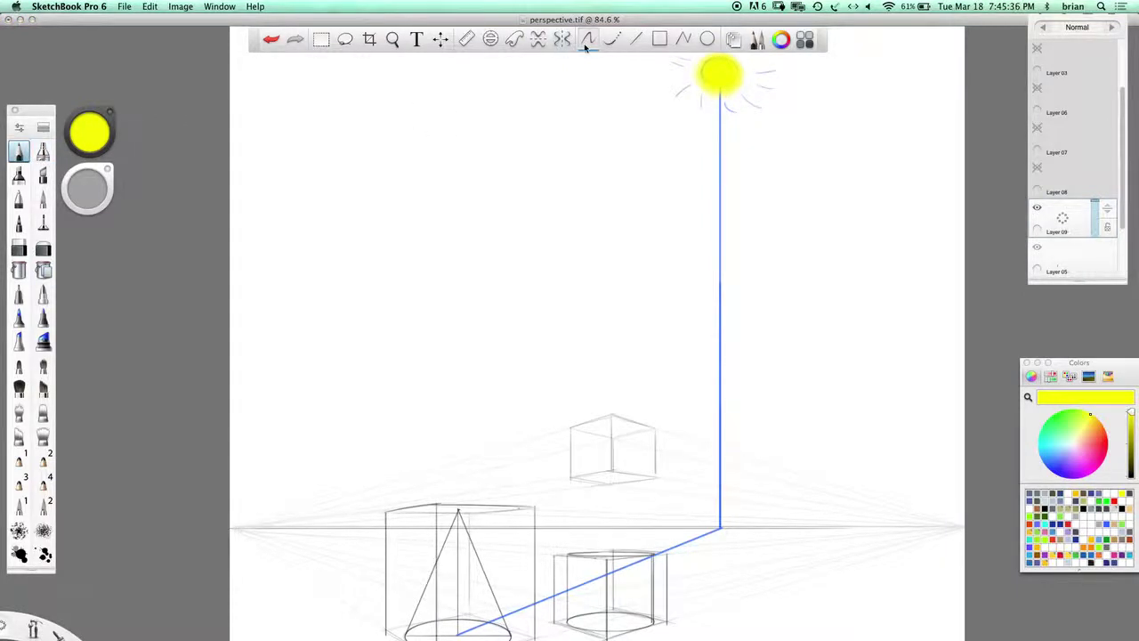
pyautogui.click(1059, 450)
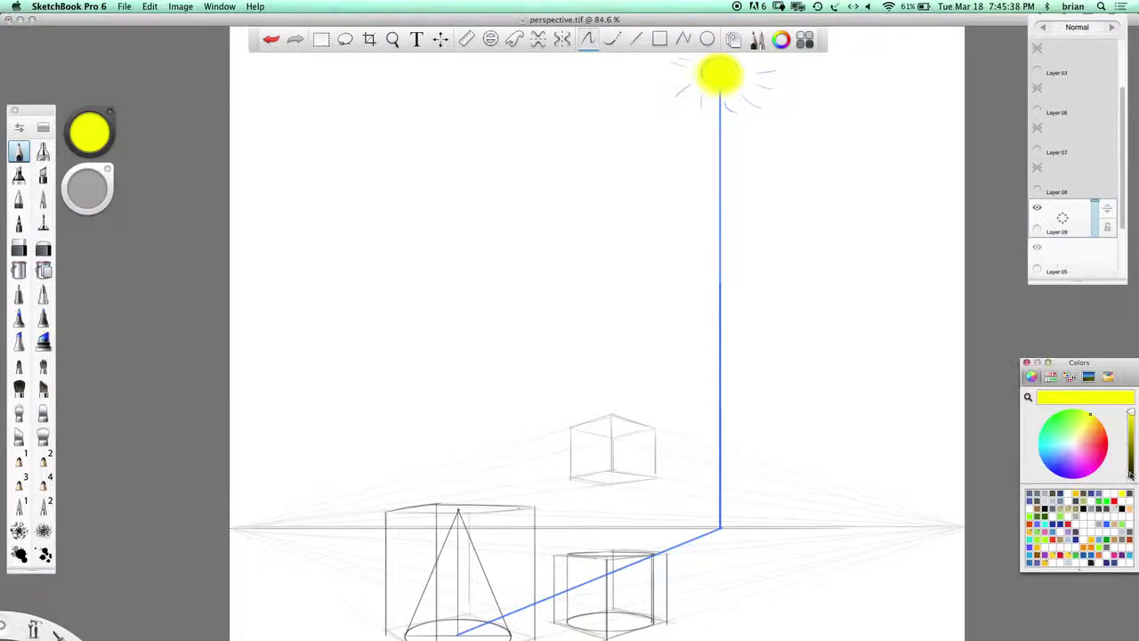
pyautogui.click(1114, 501)
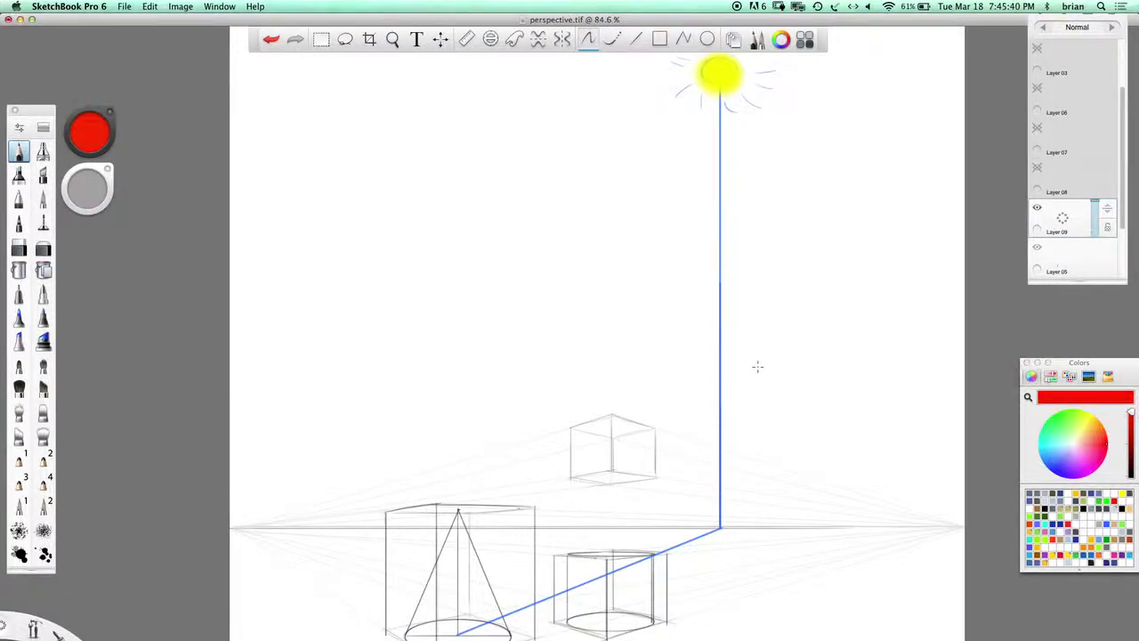
# Draw red rays from the sun and its ground point meeting at the shadow tip, joined to the cone's base
pyautogui.press('space')
pyautogui.moveTo(776, 382)
pyautogui.mouseDown()
pyautogui.moveTo(762, 309)
pyautogui.moveTo(750, 311)
pyautogui.moveTo(734, 394)
pyautogui.mouseUp()
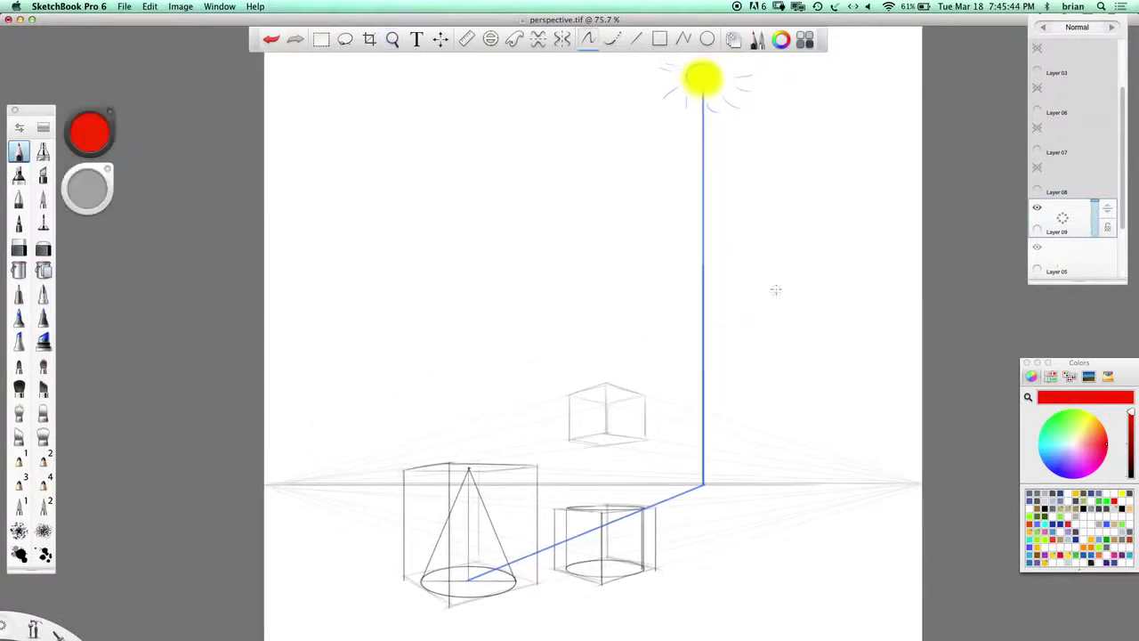
pyautogui.click(637, 40)
pyautogui.moveTo(695, 85); pyautogui.dragTo(378, 621)
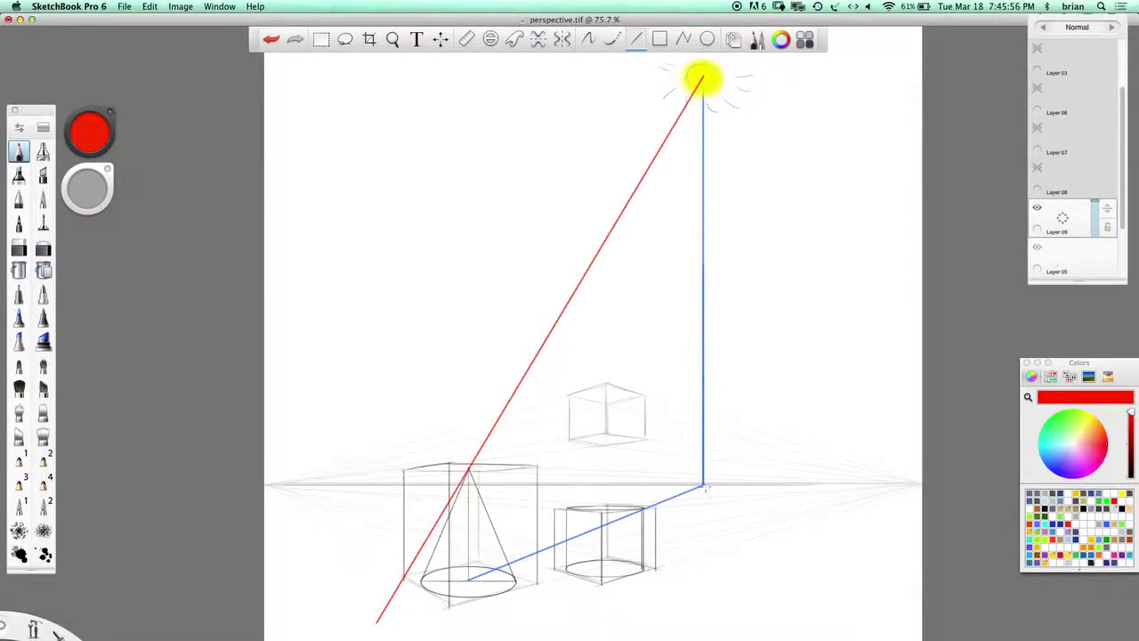
pyautogui.moveTo(701, 485); pyautogui.dragTo(376, 620)
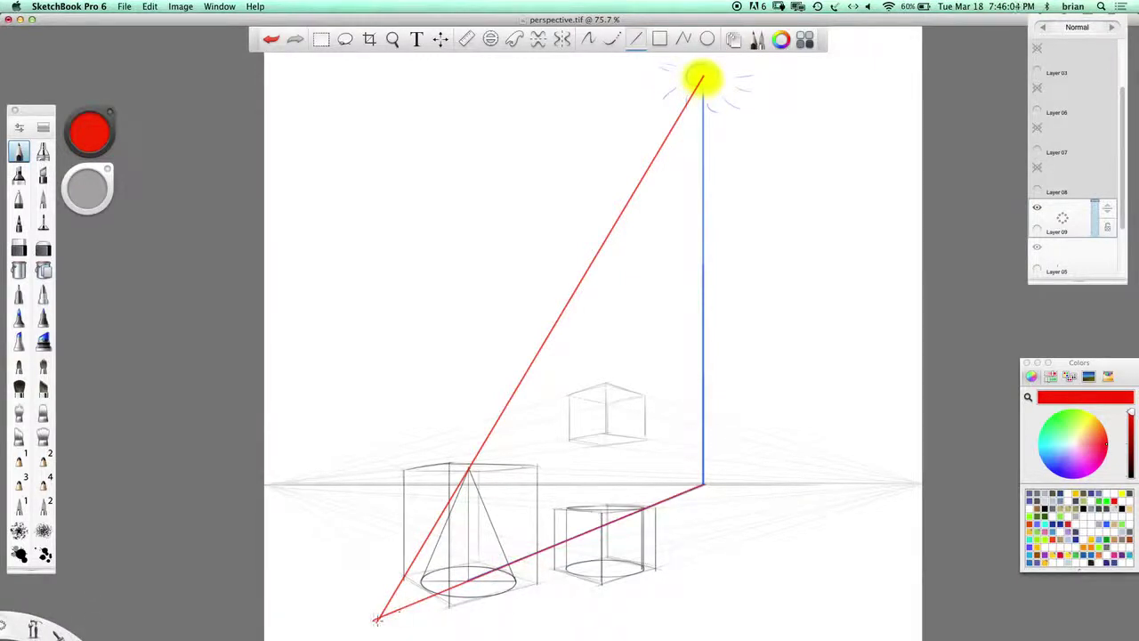
pyautogui.moveTo(376, 616); pyautogui.dragTo(422, 578)
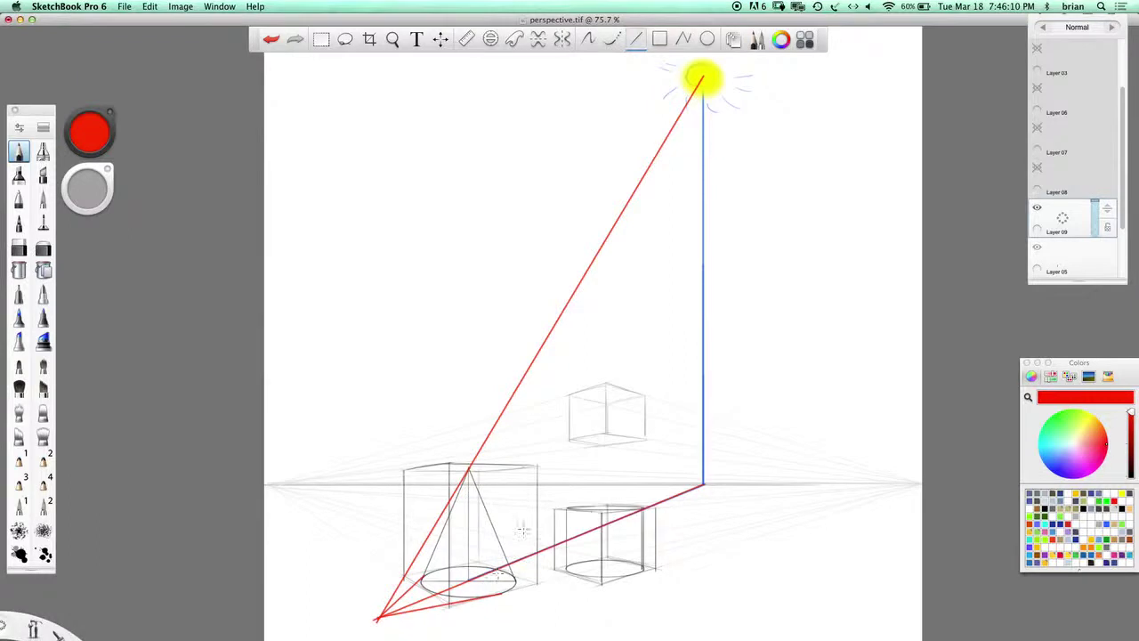
# Hatch the cone's cast shadow and the inside of the cone in red
pyautogui.click(588, 39)
pyautogui.moveTo(382, 613)
pyautogui.mouseDown()
pyautogui.moveTo(409, 595)
pyautogui.moveTo(468, 598)
pyautogui.moveTo(499, 582)
pyautogui.mouseUp()
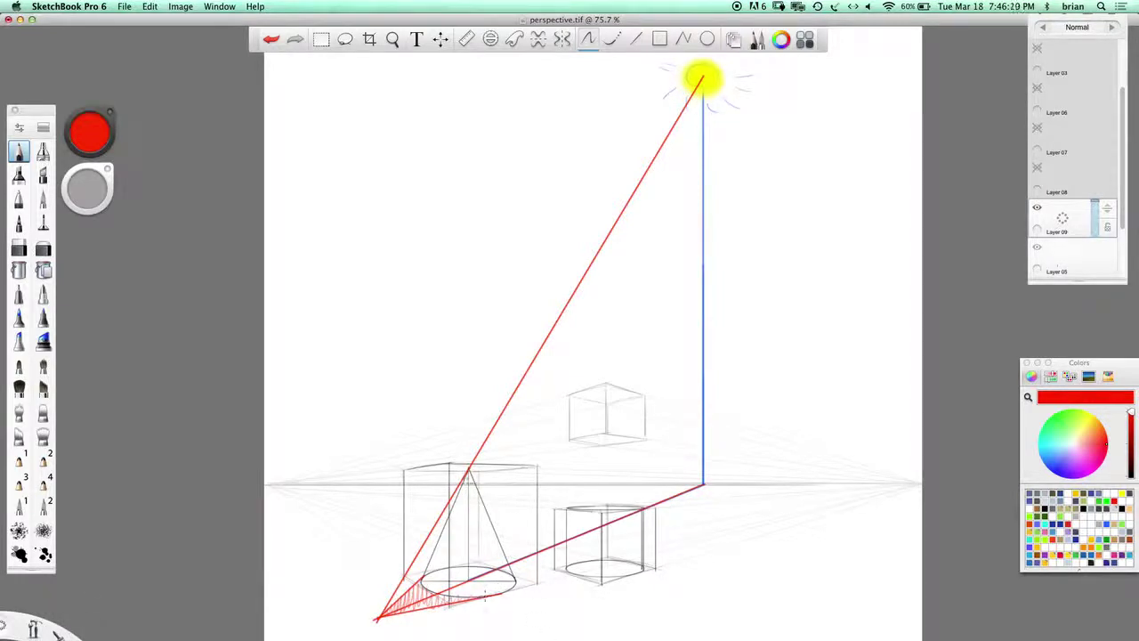
pyautogui.moveTo(470, 501)
pyautogui.mouseDown()
pyautogui.moveTo(475, 528)
pyautogui.moveTo(467, 489)
pyautogui.moveTo(457, 564)
pyautogui.moveTo(460, 518)
pyautogui.moveTo(440, 577)
pyautogui.mouseUp()
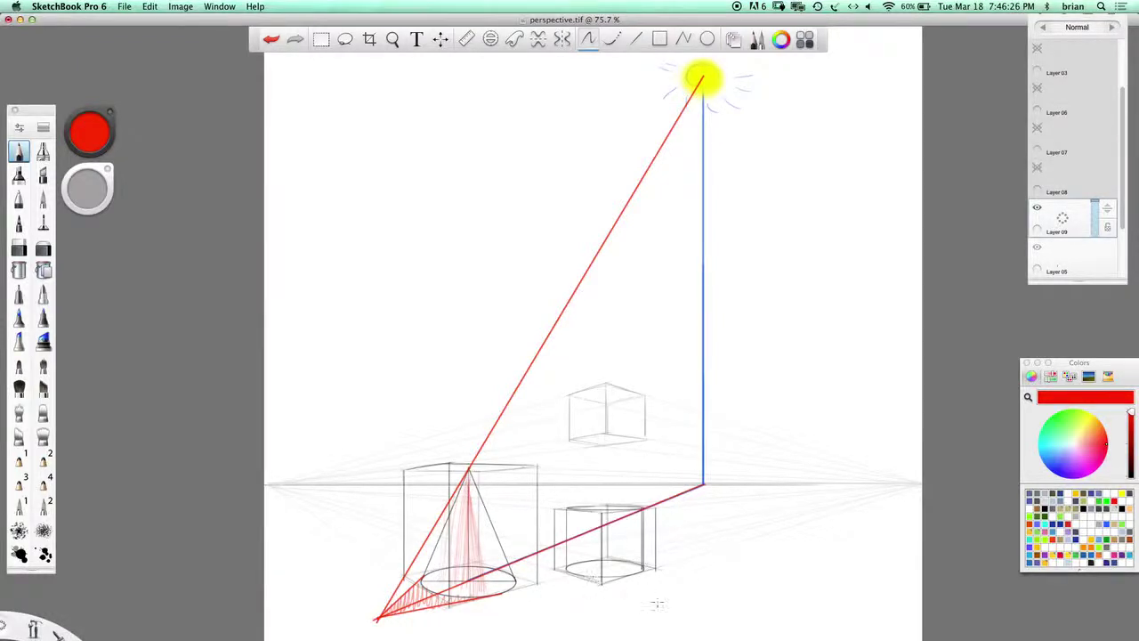
pyautogui.press('space')
pyautogui.moveTo(655, 611); pyautogui.dragTo(551, 593)
# Draw four red lines from the blue line's ground point past the corners of the cylinder's box
pyautogui.press('space')
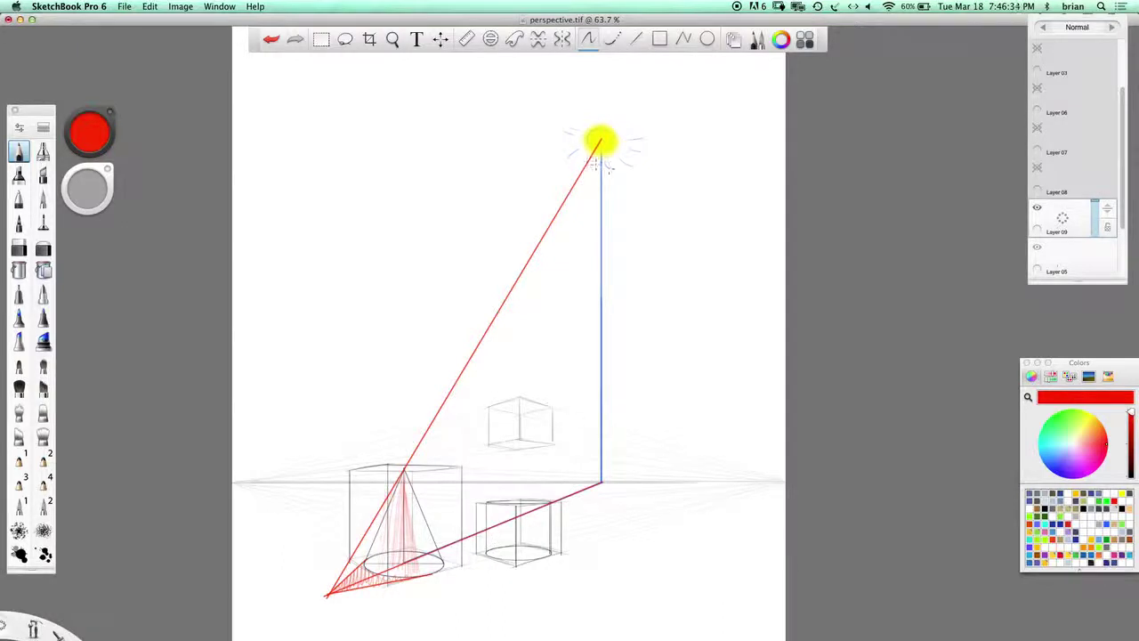
pyautogui.press('space')
pyautogui.moveTo(525, 543); pyautogui.dragTo(654, 311)
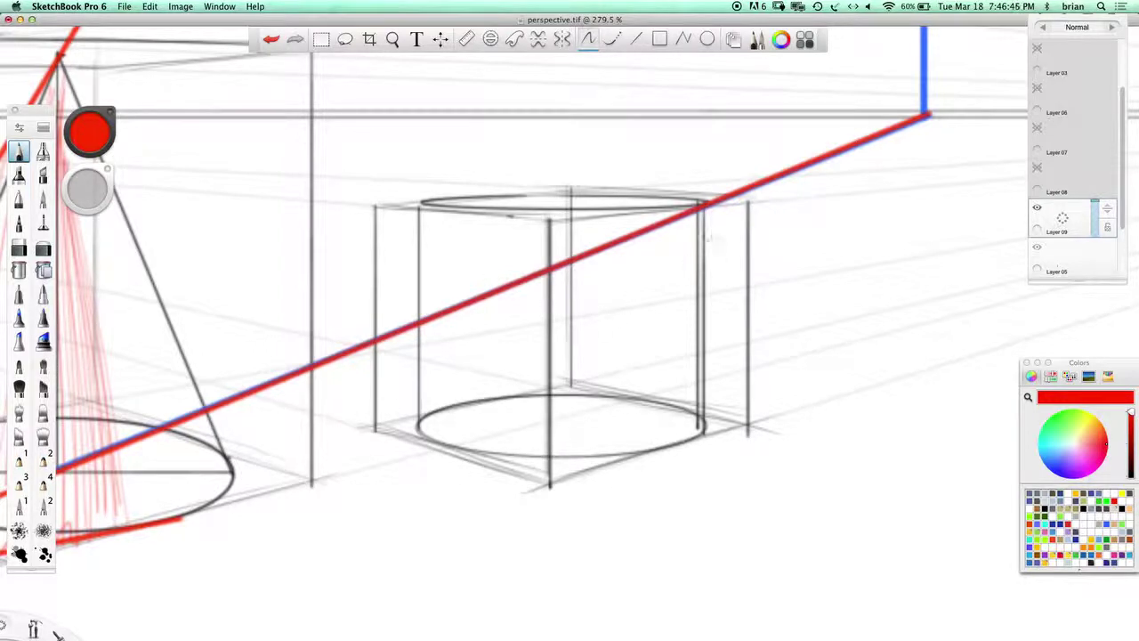
pyautogui.press('space')
pyautogui.moveTo(738, 407)
pyautogui.mouseDown()
pyautogui.moveTo(679, 407)
pyautogui.moveTo(631, 427)
pyautogui.moveTo(647, 462)
pyautogui.moveTo(387, 408)
pyautogui.mouseUp()
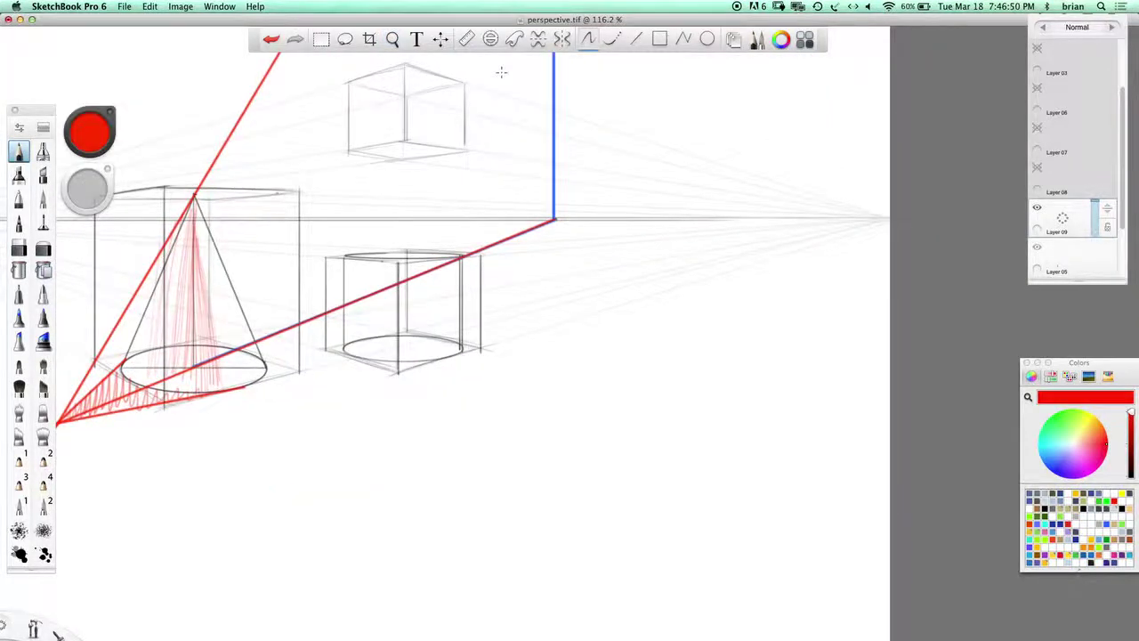
pyautogui.click(636, 39)
pyautogui.moveTo(554, 219); pyautogui.dragTo(380, 523)
pyautogui.moveTo(554, 220); pyautogui.dragTo(267, 507)
pyautogui.moveTo(554, 219); pyautogui.dragTo(178, 432)
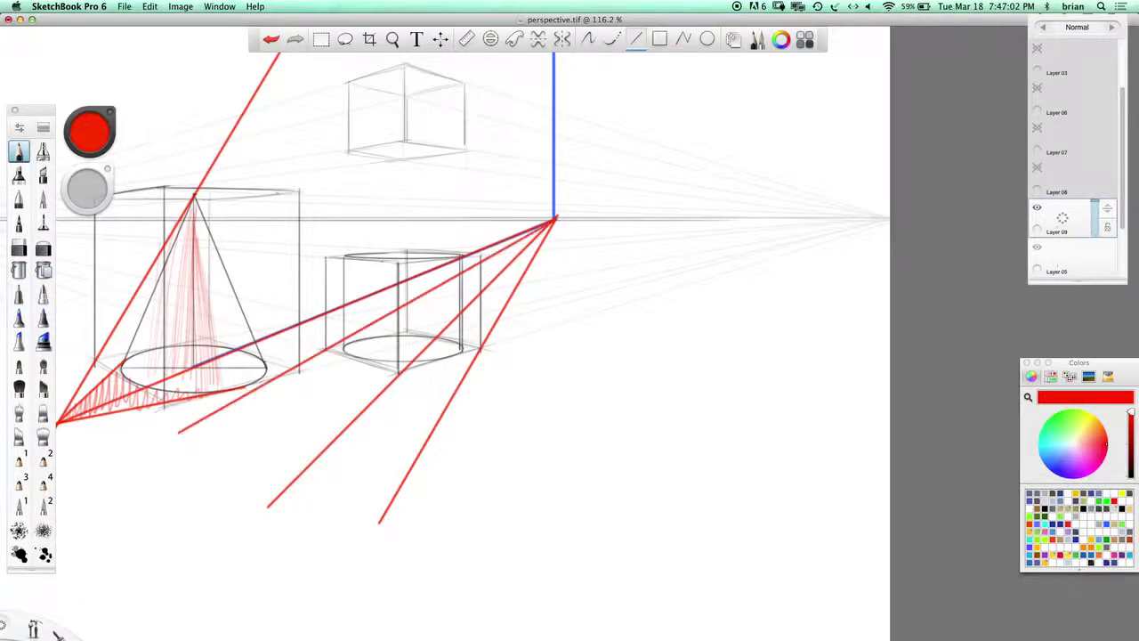
pyautogui.moveTo(406, 333); pyautogui.dragTo(140, 534)
pyautogui.press('space')
pyautogui.moveTo(668, 318); pyautogui.dragTo(583, 340)
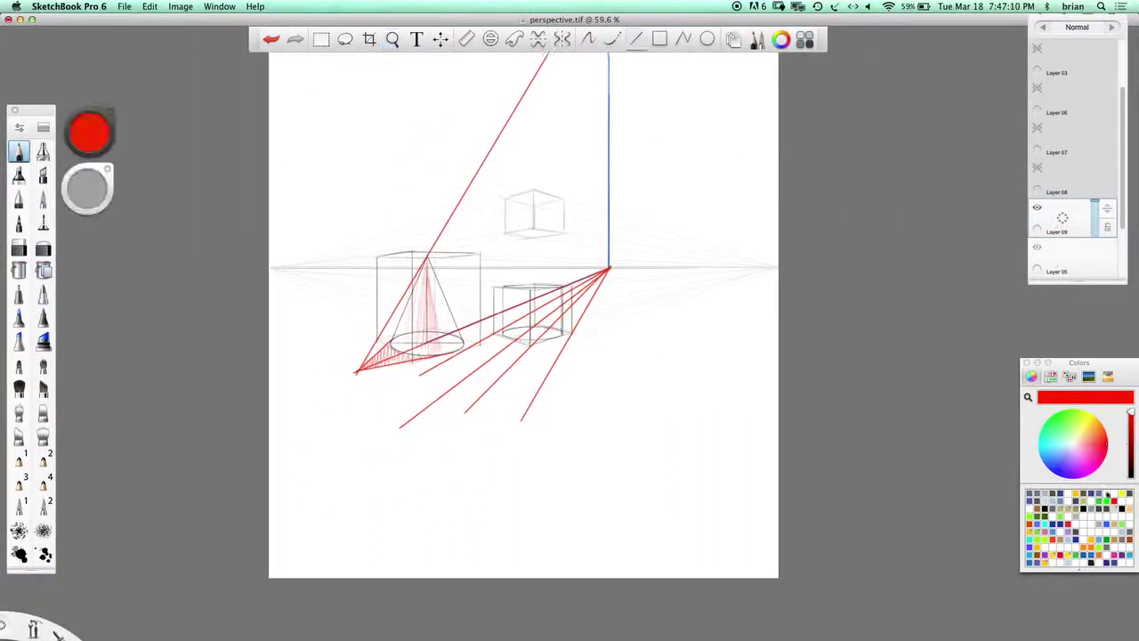
# Switch to green and draw three rays from the sun past the box's corners
pyautogui.click(1112, 505)
pyautogui.moveTo(683, 209); pyautogui.dragTo(694, 415)
pyautogui.moveTo(621, 116); pyautogui.dragTo(487, 506)
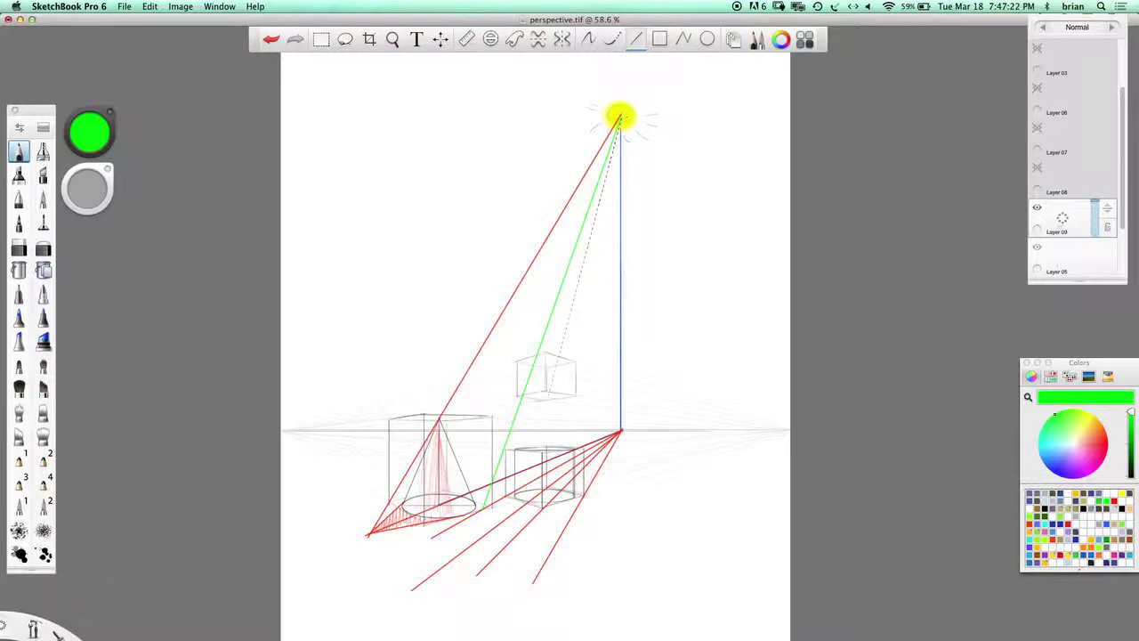
pyautogui.moveTo(537, 432); pyautogui.dragTo(521, 532)
pyautogui.moveTo(621, 151); pyautogui.dragTo(576, 513)
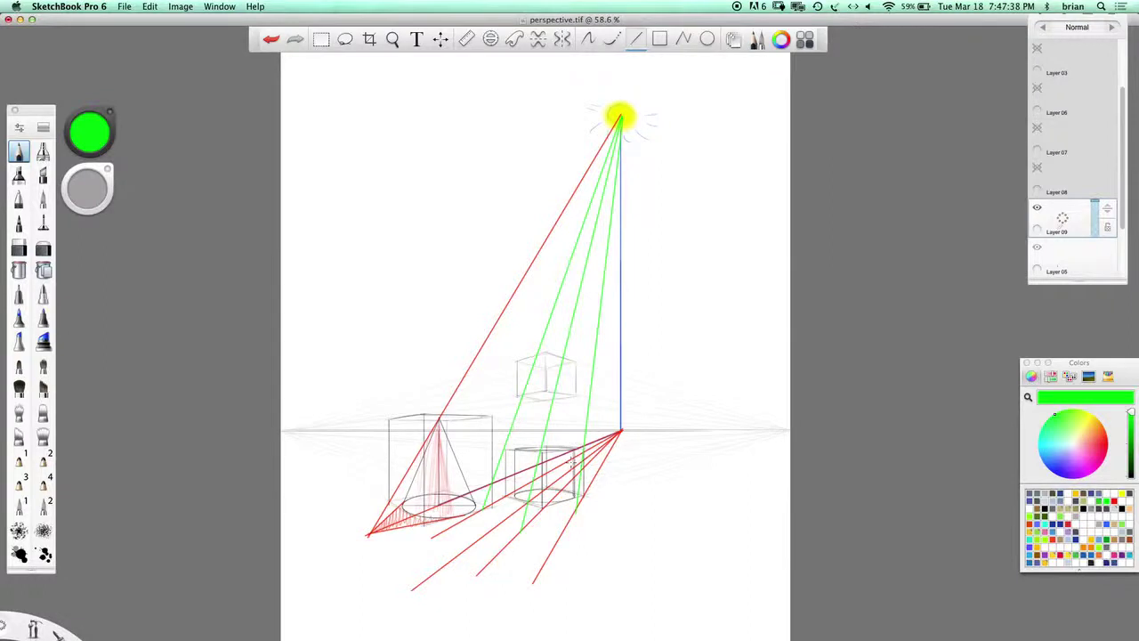
# Outline the box's cast shadow on the ground with green edges closing at the box corner
pyautogui.press('space')
pyautogui.moveTo(559, 458); pyautogui.dragTo(681, 172)
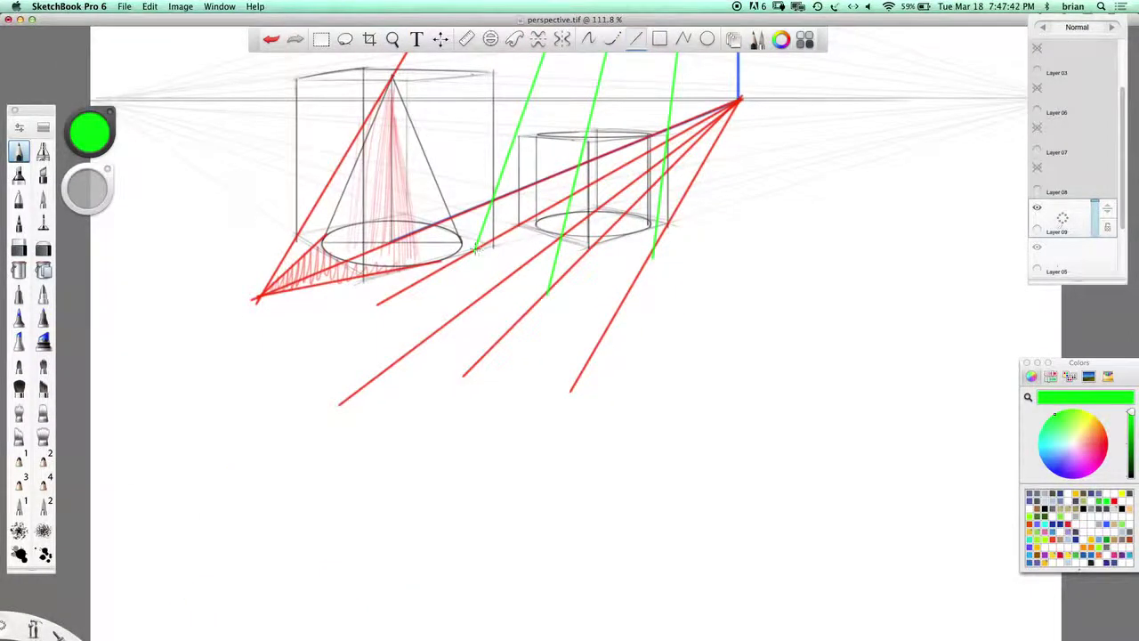
pyautogui.moveTo(476, 249); pyautogui.dragTo(548, 290)
pyautogui.moveTo(653, 258); pyautogui.dragTo(580, 264)
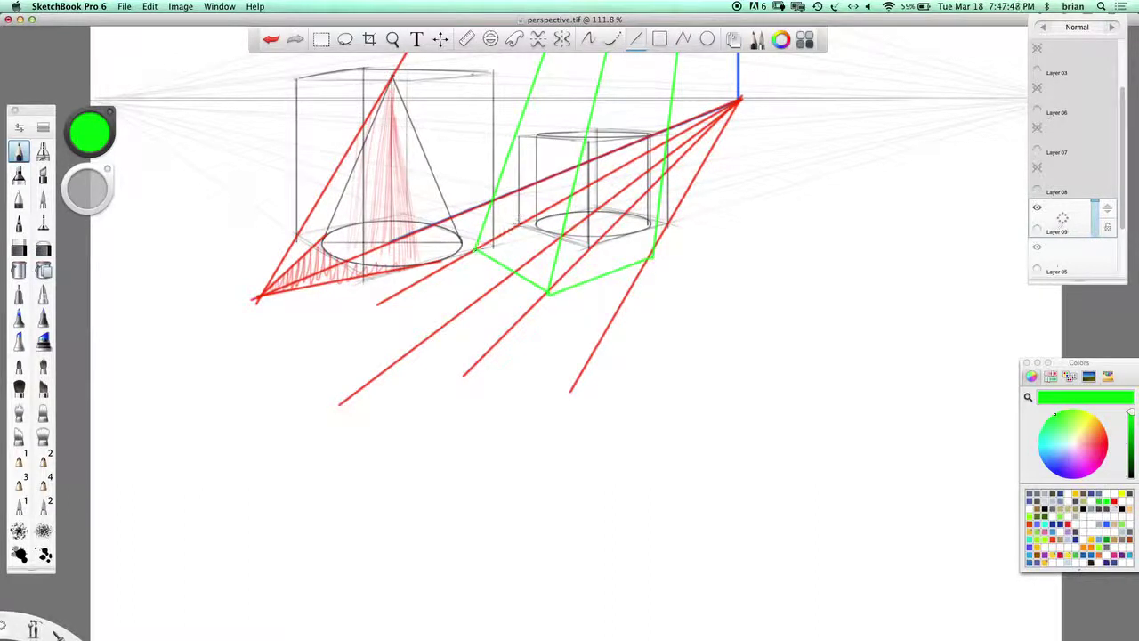
pyautogui.moveTo(525, 228); pyautogui.dragTo(589, 243)
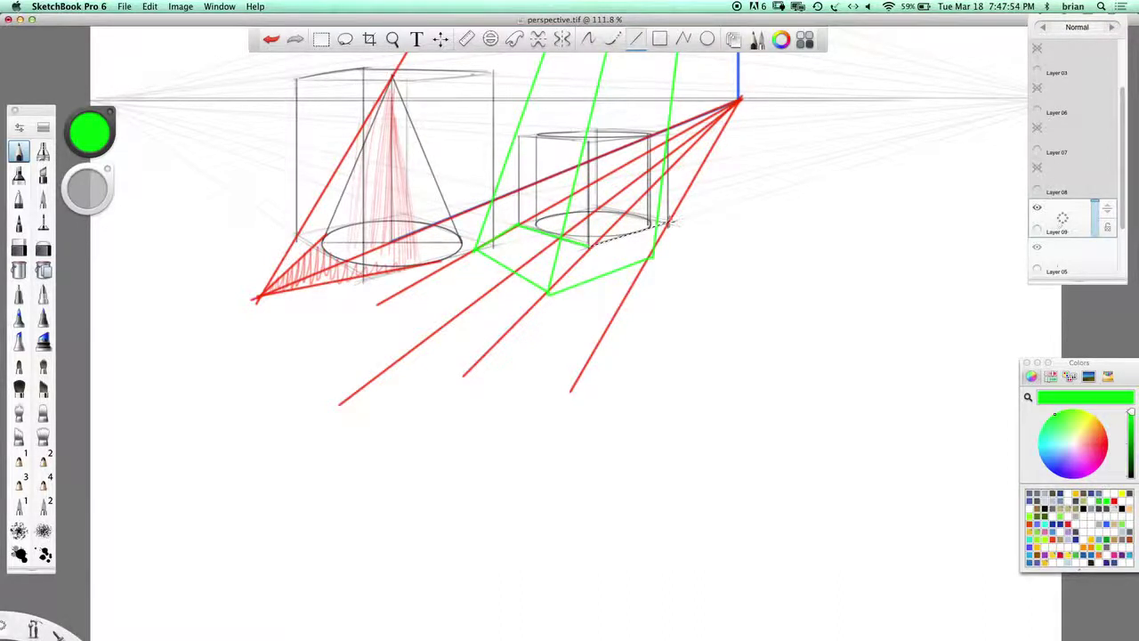
pyautogui.click(669, 226)
# Zigzag-hatch the box's cast shadow in green
pyautogui.click(590, 38)
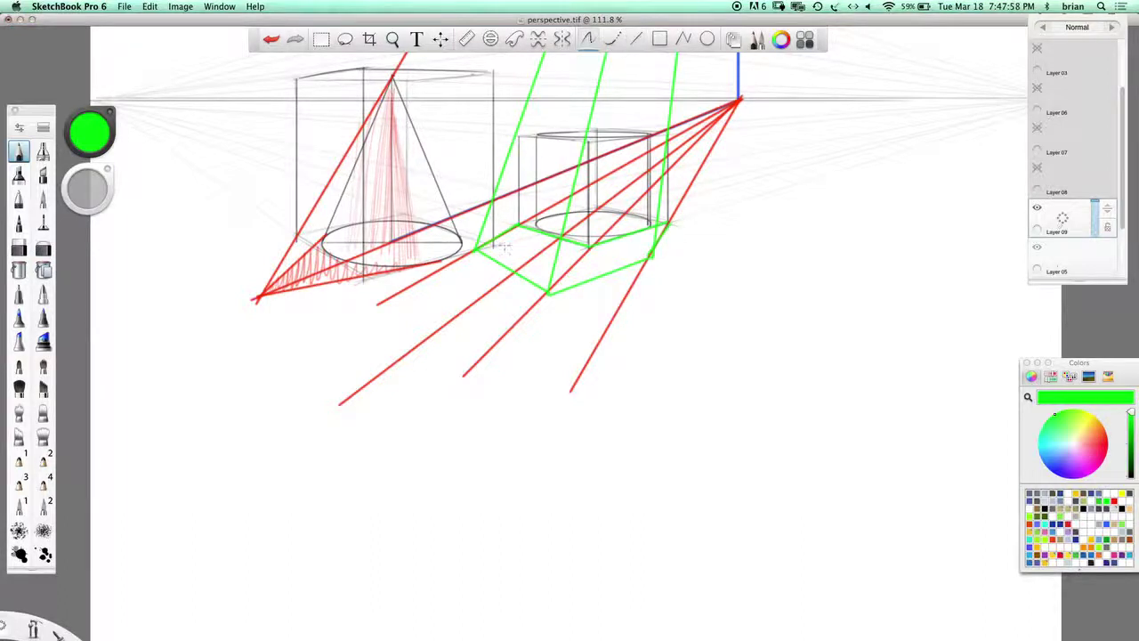
pyautogui.moveTo(488, 250)
pyautogui.mouseDown()
pyautogui.moveTo(539, 269)
pyautogui.moveTo(548, 234)
pyautogui.moveTo(574, 278)
pyautogui.moveTo(588, 256)
pyautogui.moveTo(650, 252)
pyautogui.moveTo(663, 229)
pyautogui.mouseUp()
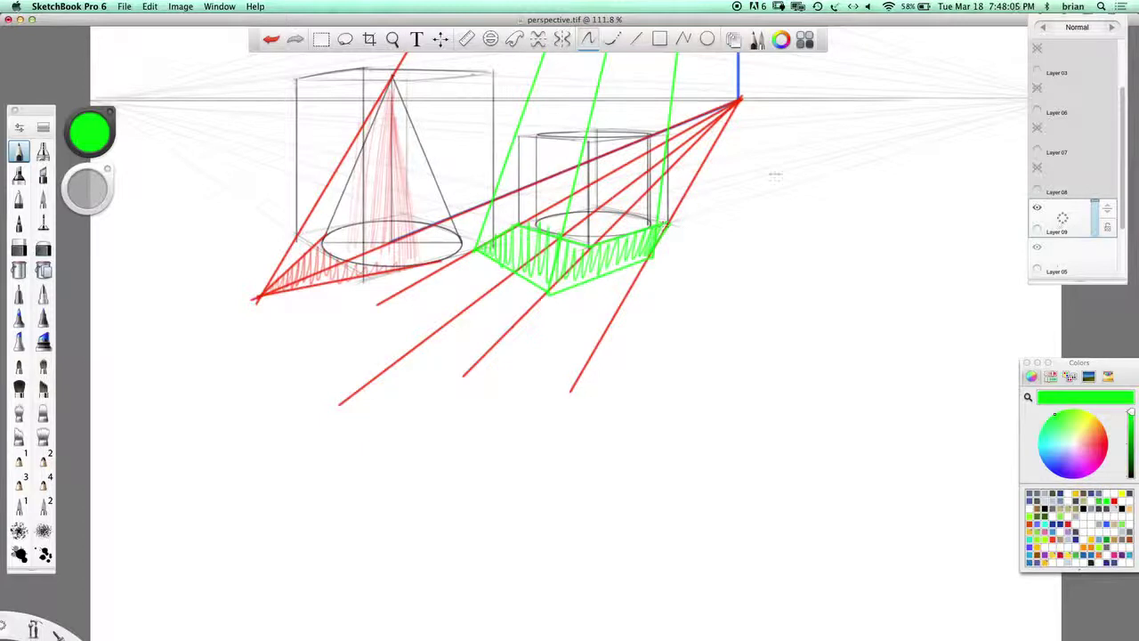
pyautogui.press('space')
pyautogui.moveTo(742, 173); pyautogui.dragTo(758, 422)
# Zoom out to show the sun, the cone and the boxed cylinder with their shadows
pyautogui.press('space')
pyautogui.moveTo(770, 383); pyautogui.dragTo(666, 546)
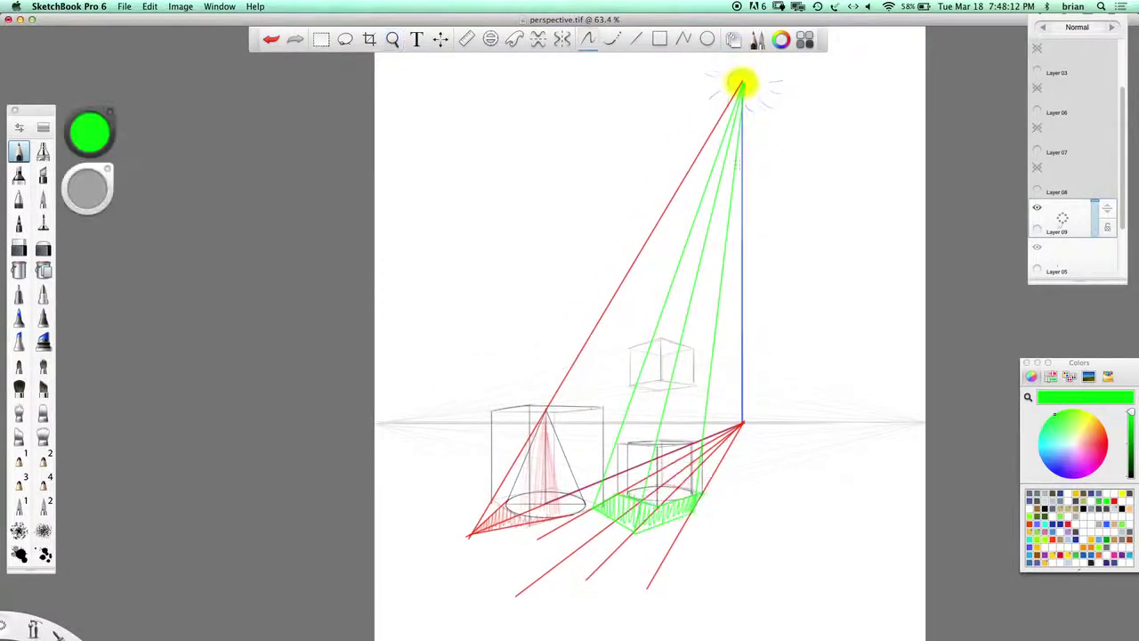